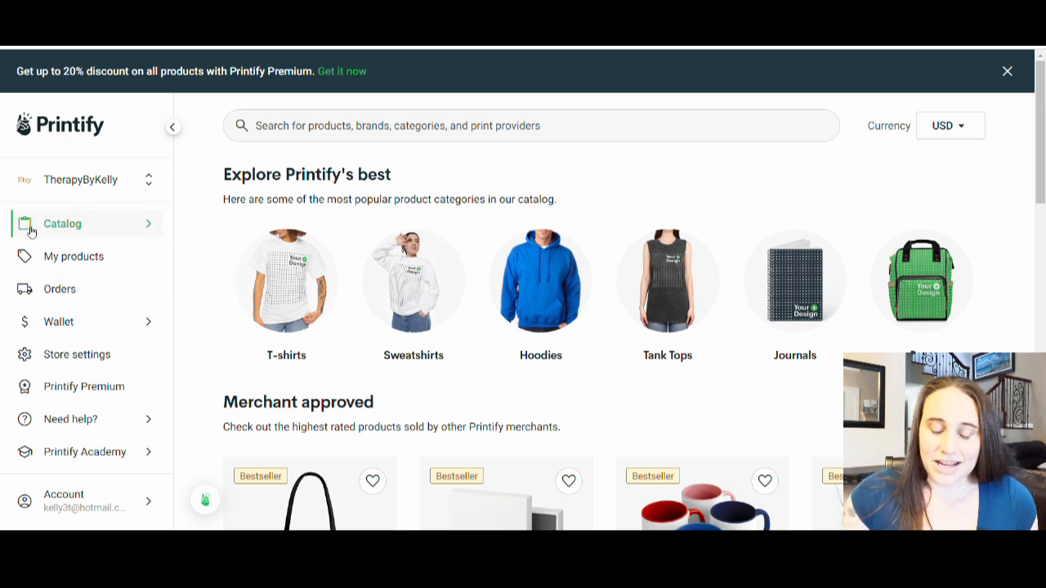
# Open the catalog's full Home & Living category and go into its Home Decor products.
pyautogui.click(152, 224)
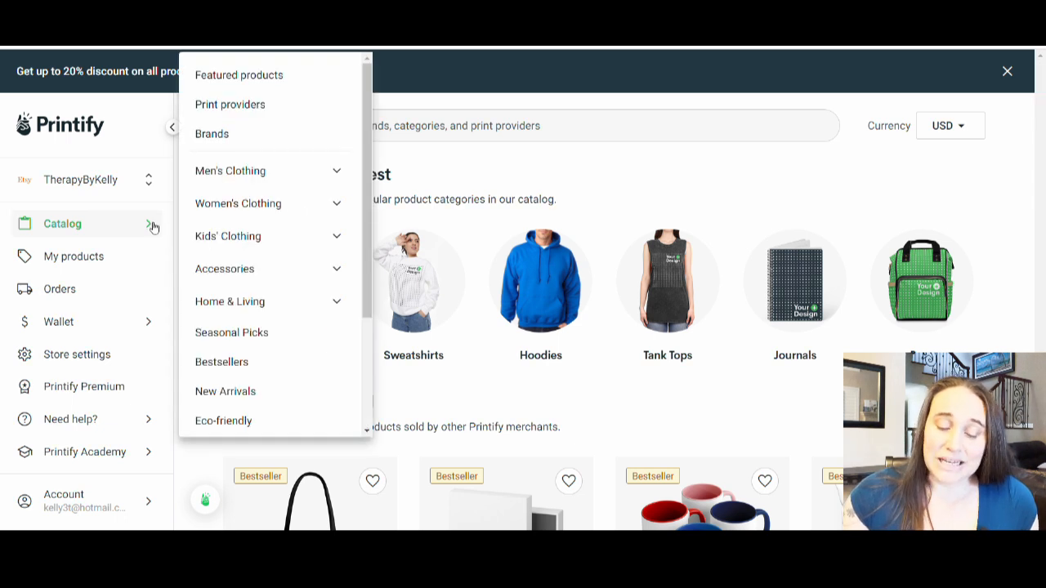
pyautogui.click(221, 309)
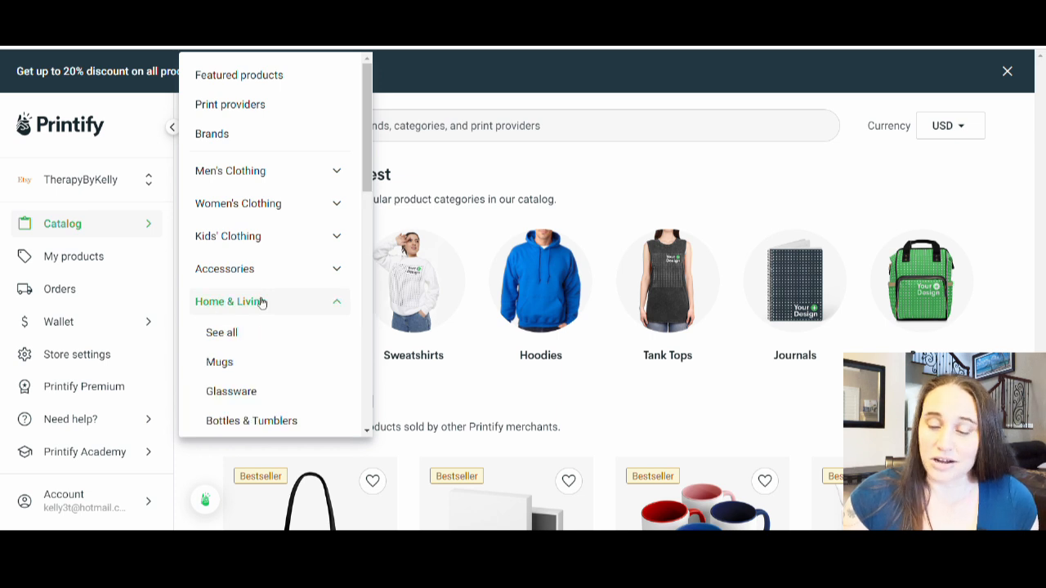
pyautogui.click(245, 335)
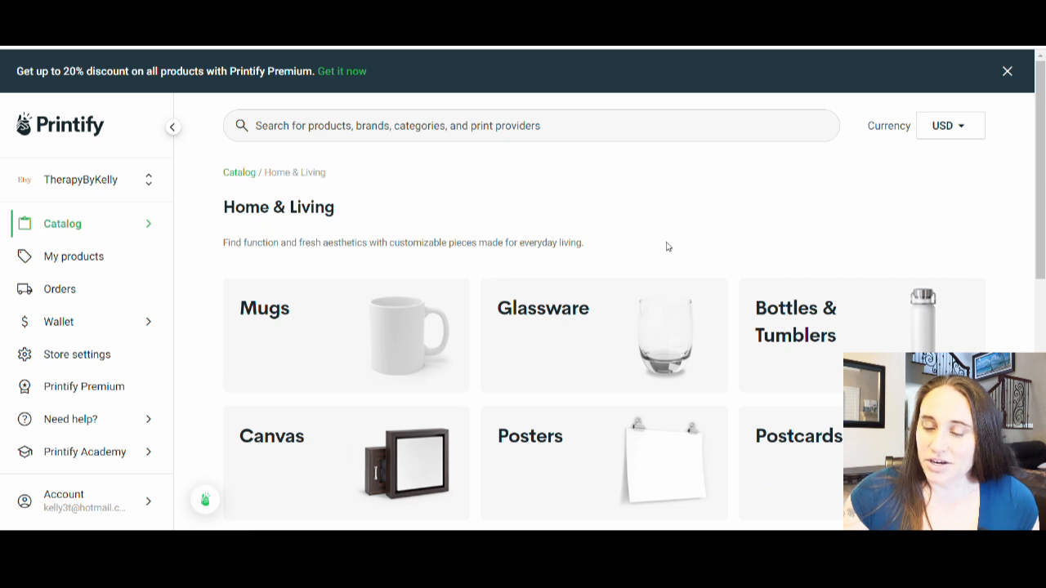
pyautogui.scroll(-3, 666, 245)
pyautogui.scroll(-1, 817, 200)
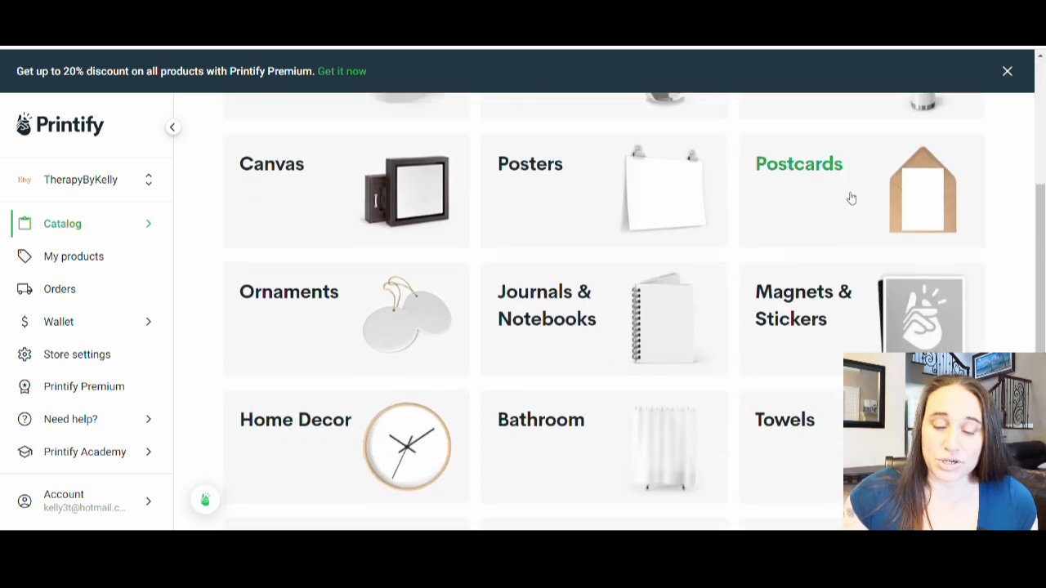
pyautogui.scroll(-1, 851, 199)
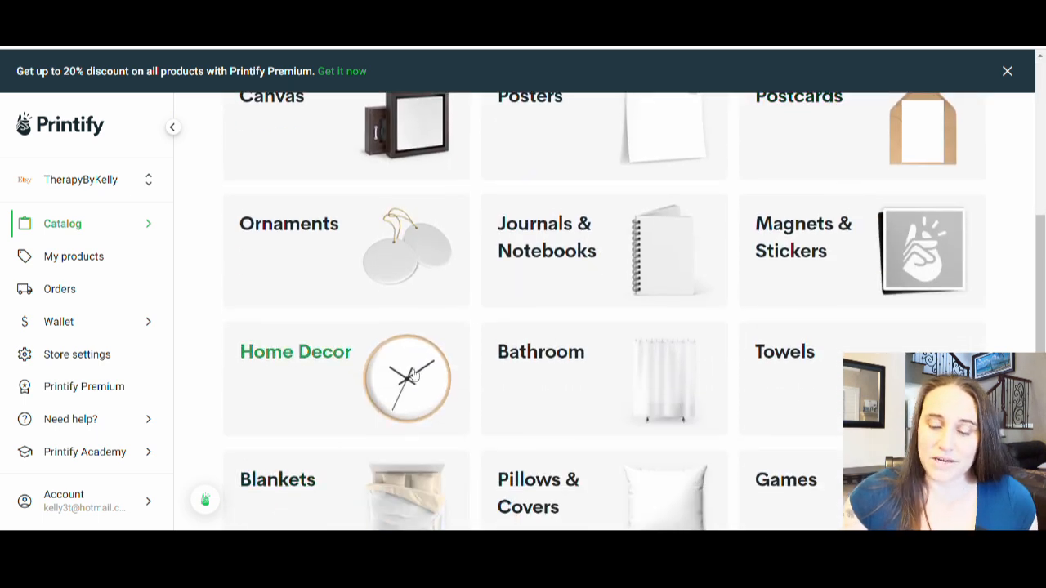
pyautogui.click(316, 379)
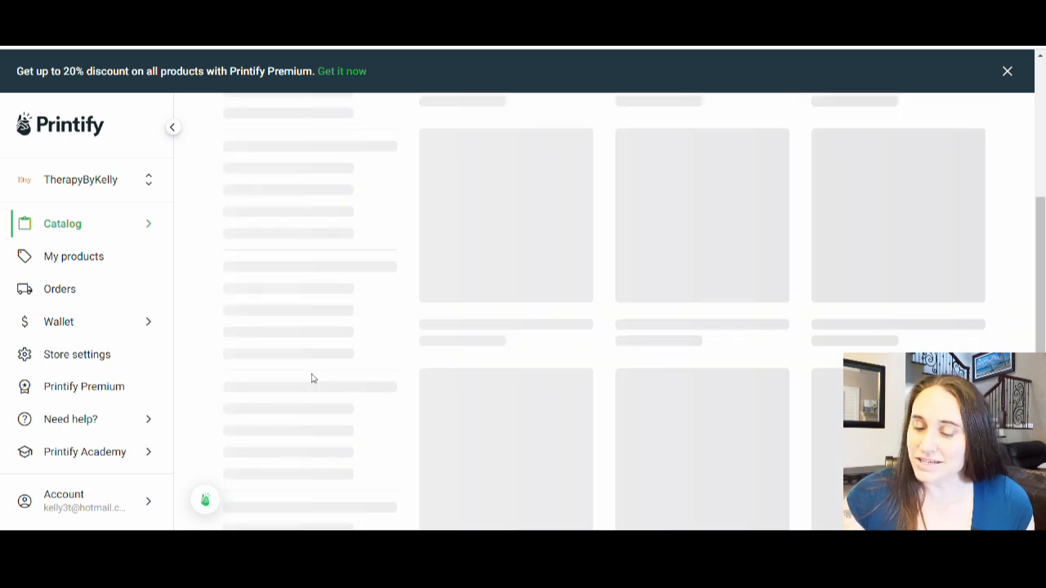
# Open the Garden & House Banner product from the Home Decor listing and review its details.
pyautogui.scroll(-2, 869, 266)
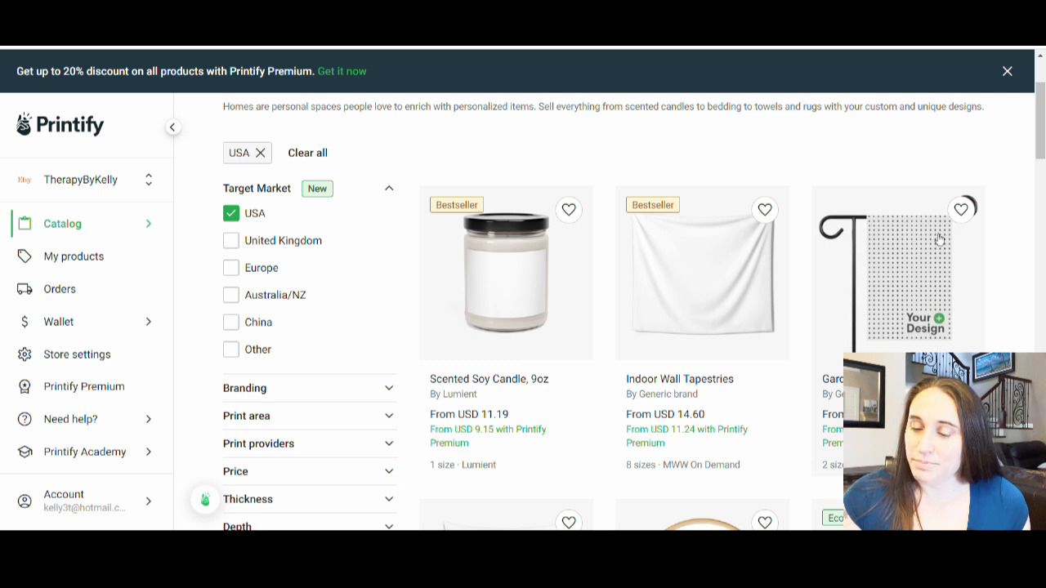
pyautogui.scroll(-1, 842, 312)
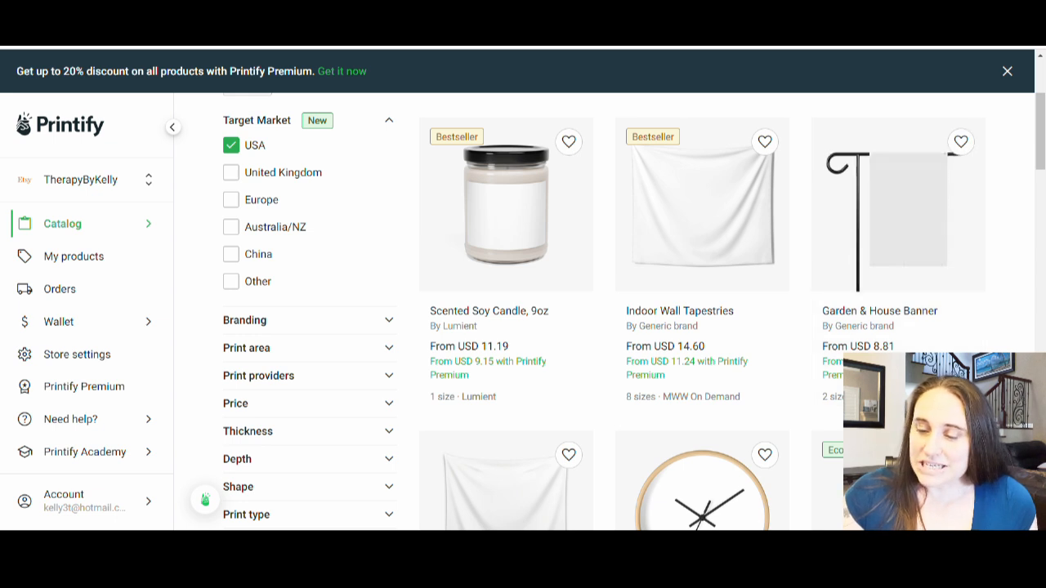
pyautogui.click(909, 200)
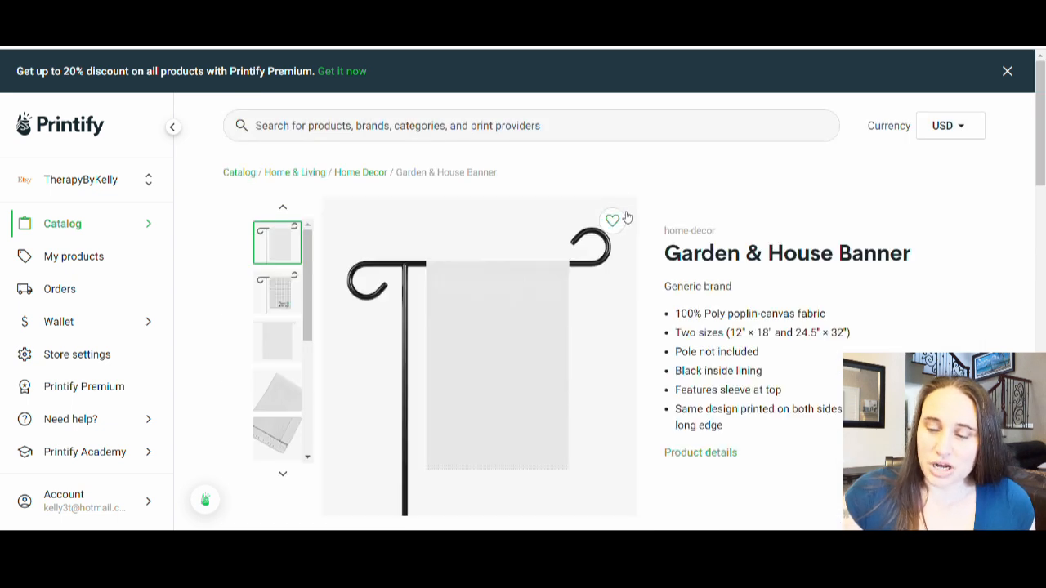
pyautogui.scroll(-1, 622, 213)
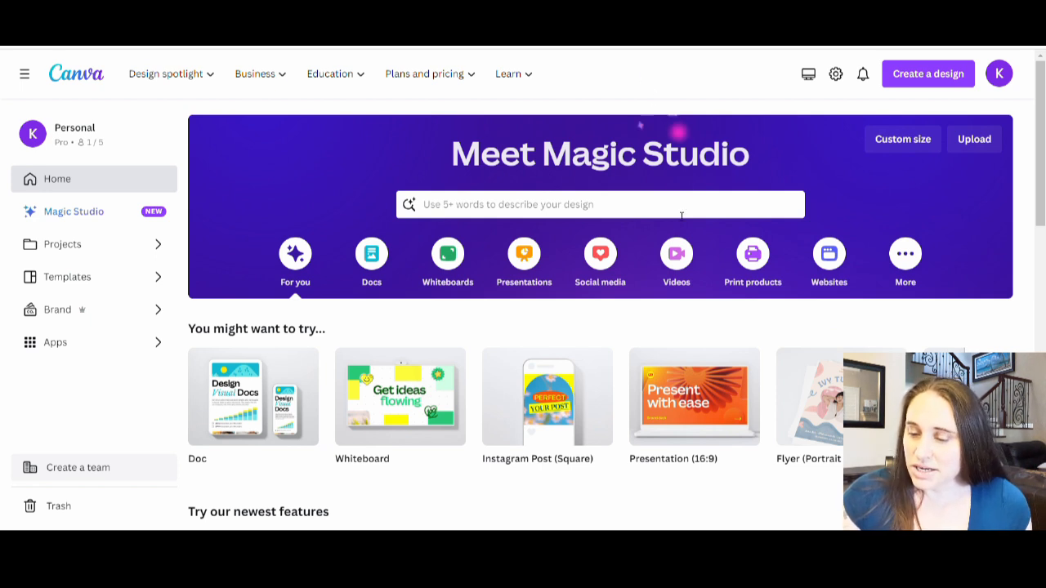
# In Canva, create a new custom-size design using the recent 3600 × 5400 px size.
pyautogui.click(892, 142)
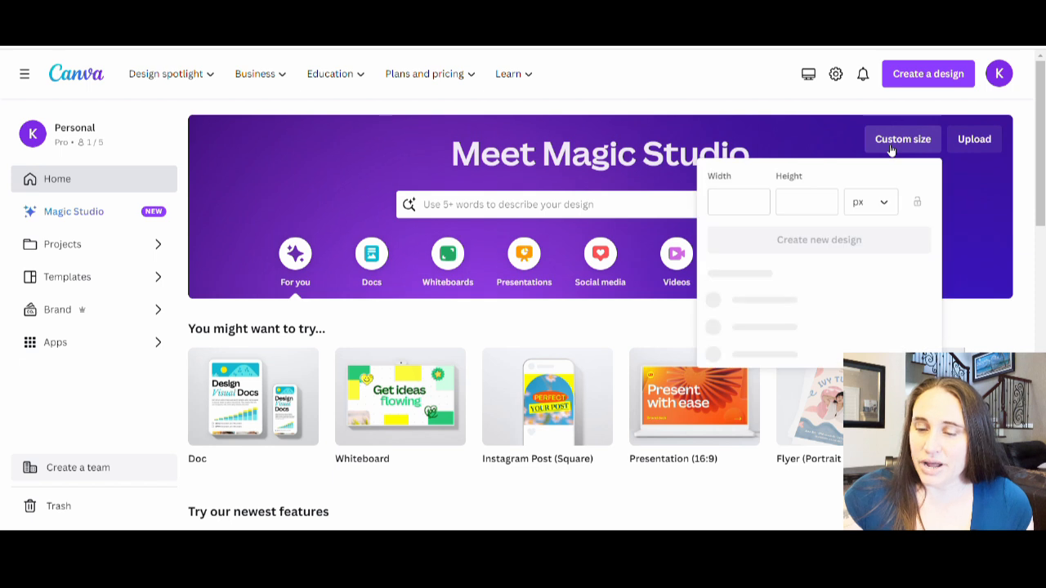
pyautogui.click(743, 208)
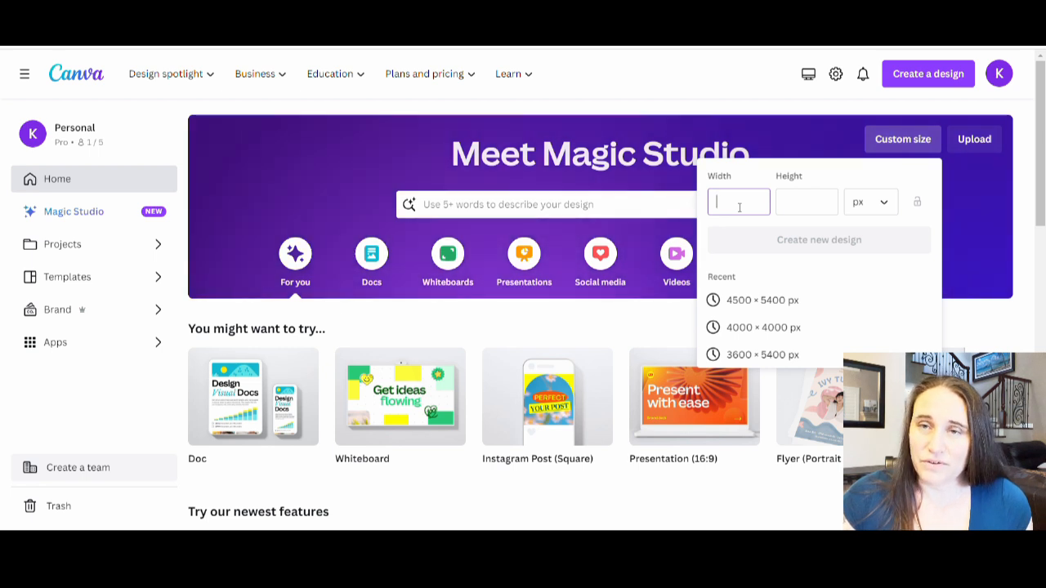
pyautogui.click(747, 354)
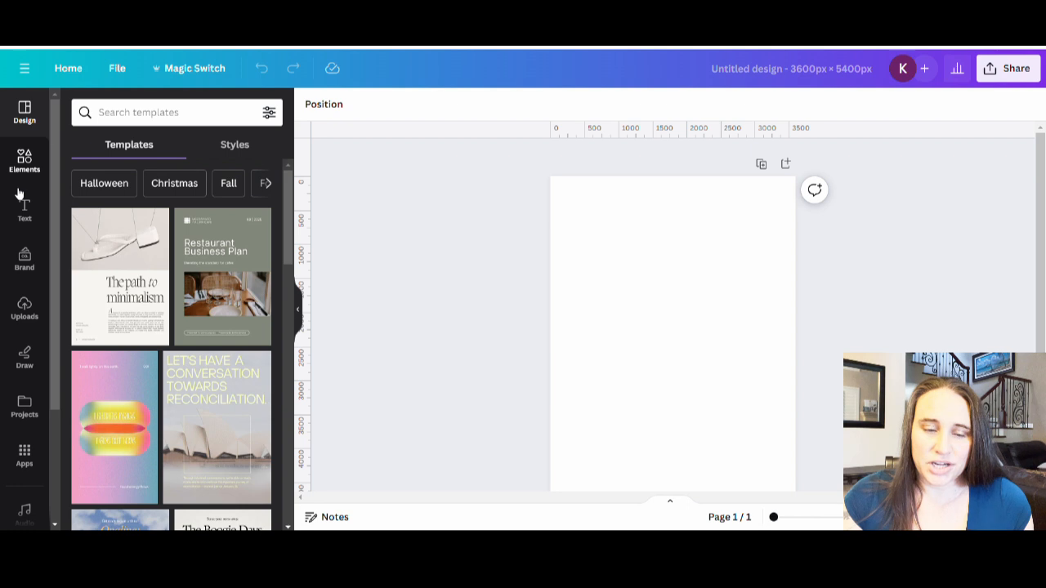
# Search the design elements for "christmas background" and show all of the photo results.
pyautogui.click(39, 173)
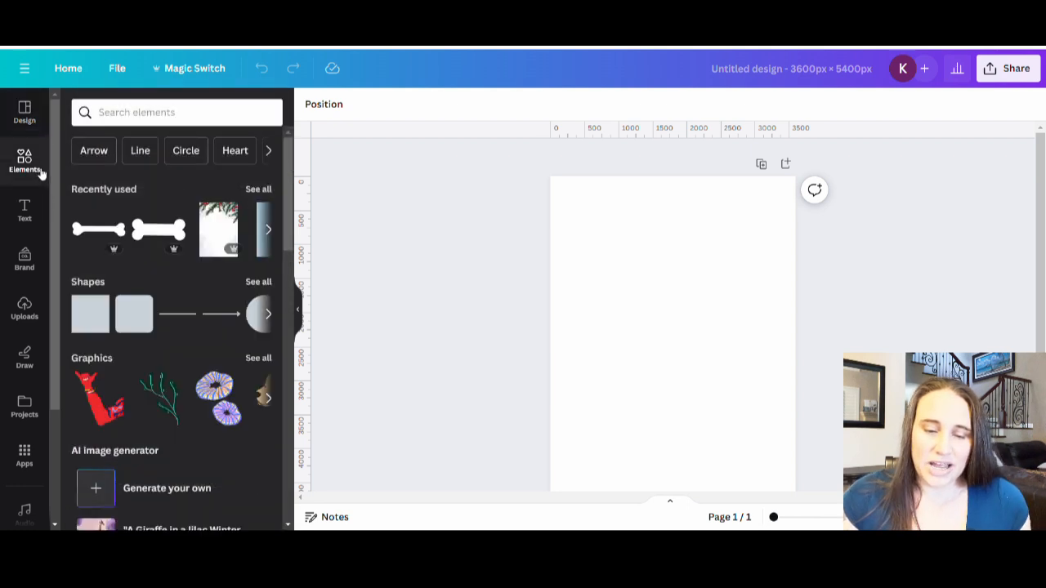
pyautogui.click(147, 112)
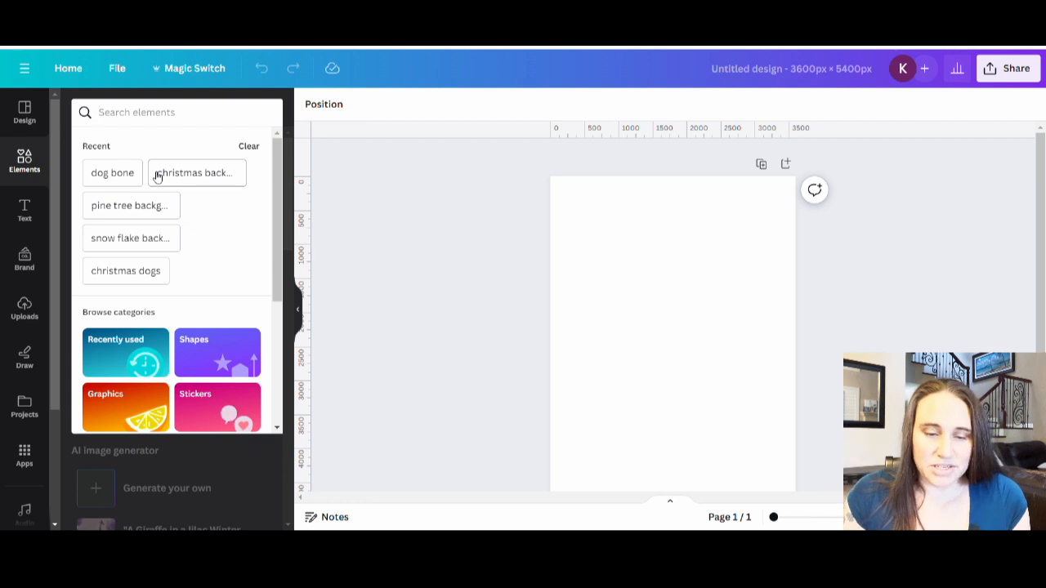
pyautogui.write('christmas b')
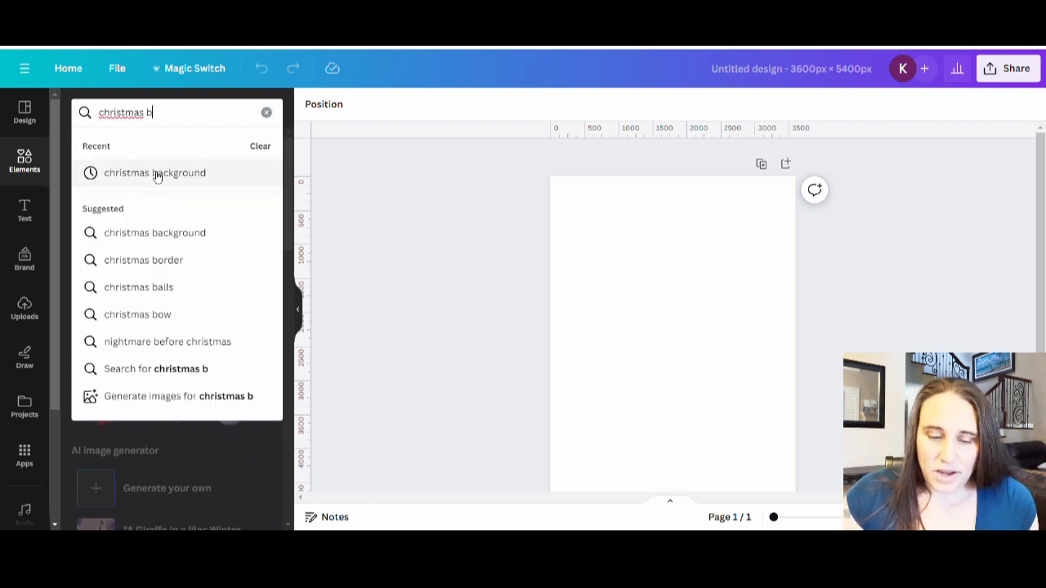
pyautogui.click(158, 175)
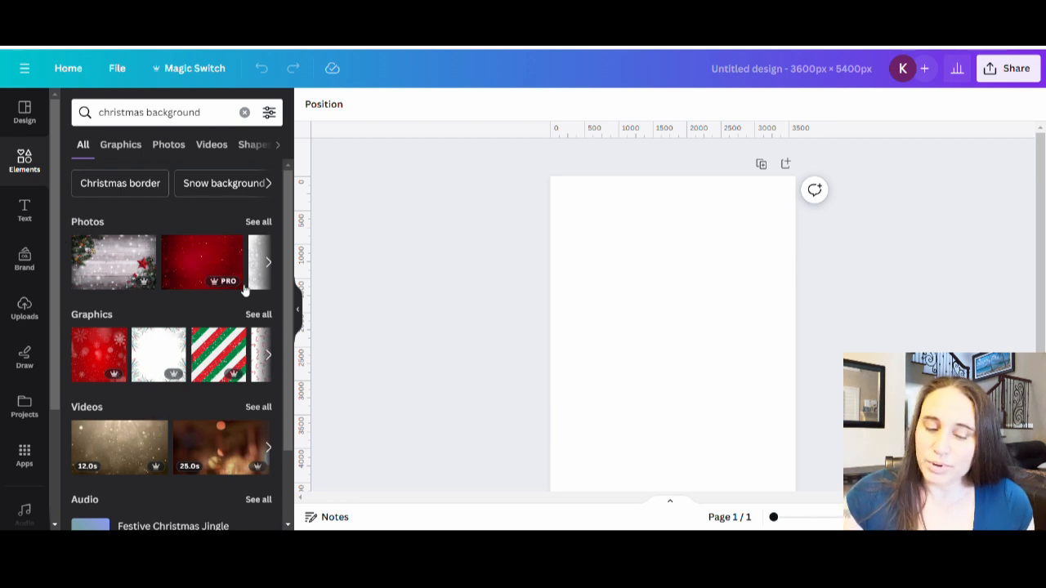
pyautogui.click(255, 223)
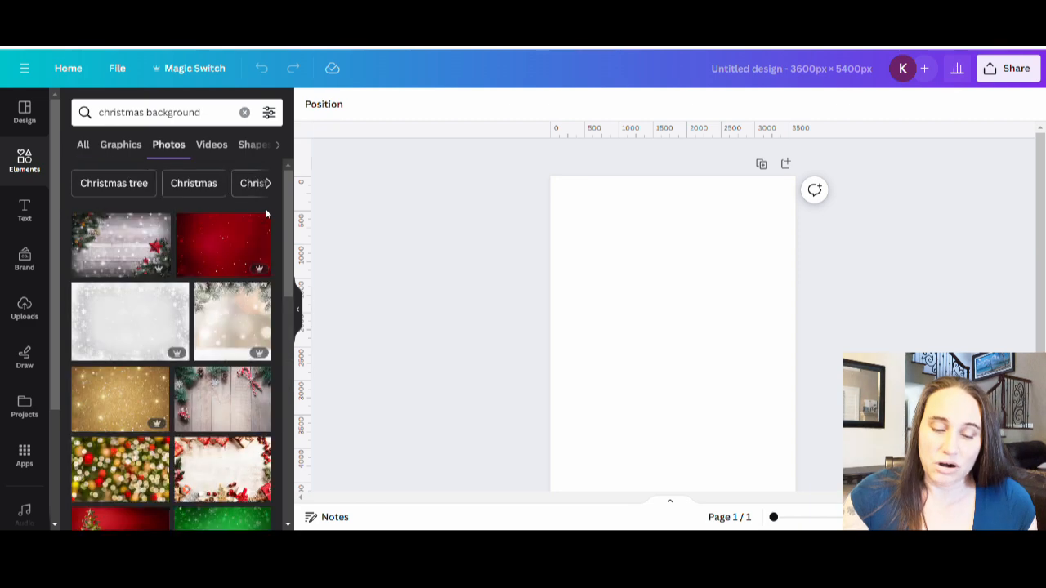
# Look through the Christmas background photos for one that suits the banner.
pyautogui.scroll(-5, 210, 250)
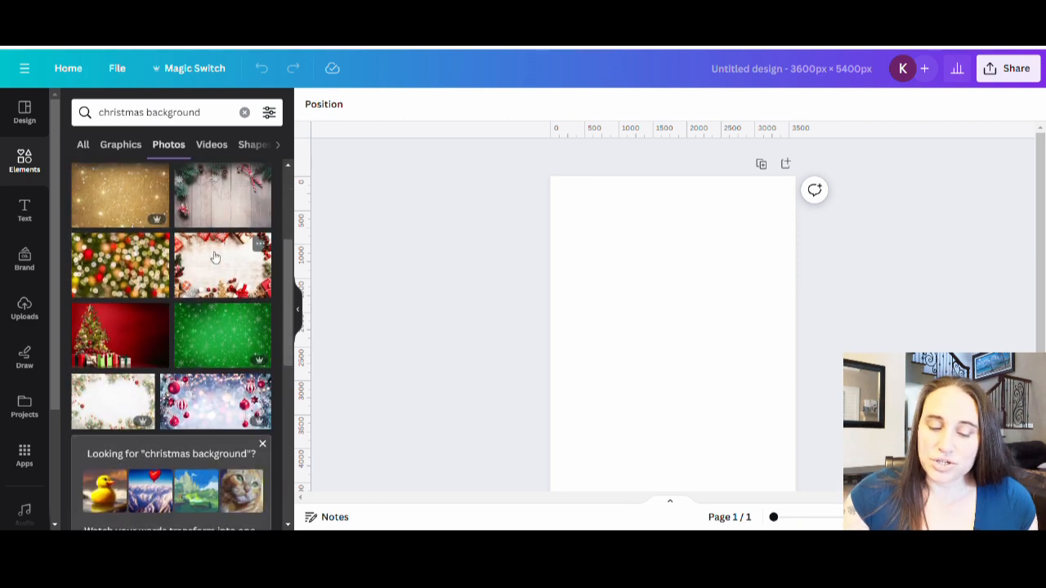
pyautogui.scroll(-5, 173, 233)
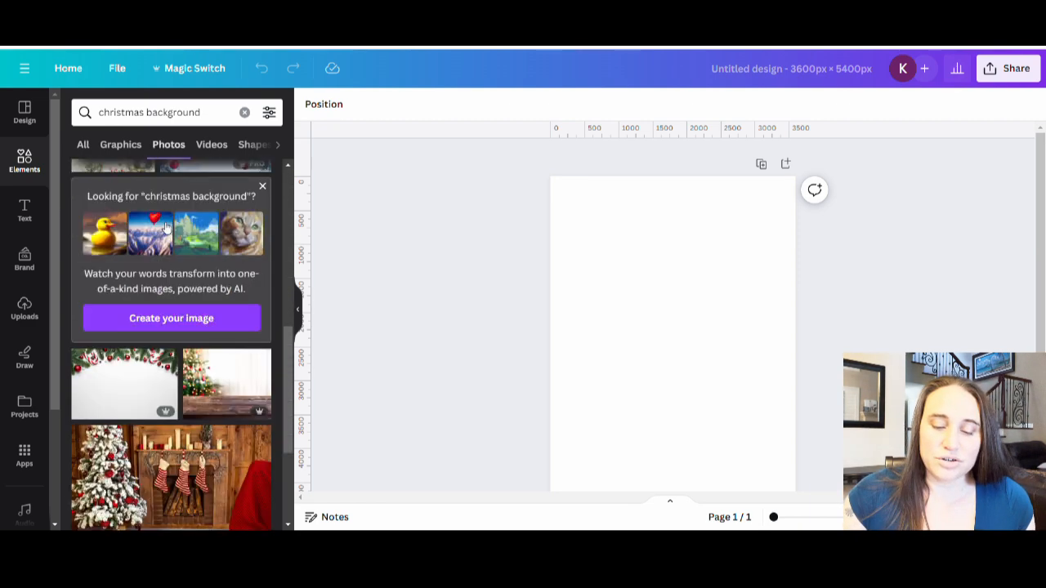
pyautogui.scroll(-6, 172, 233)
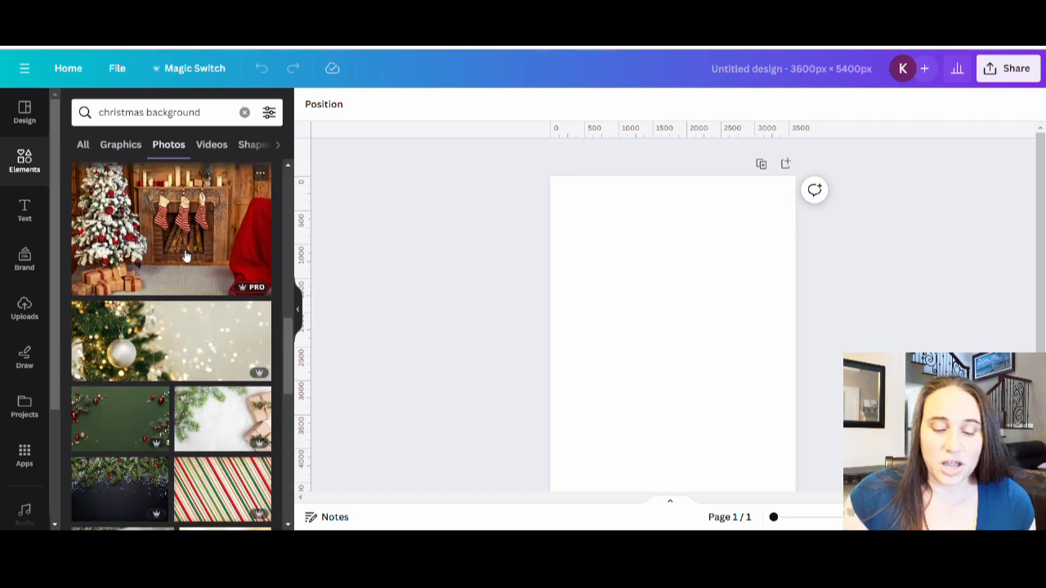
pyautogui.scroll(-1, 168, 282)
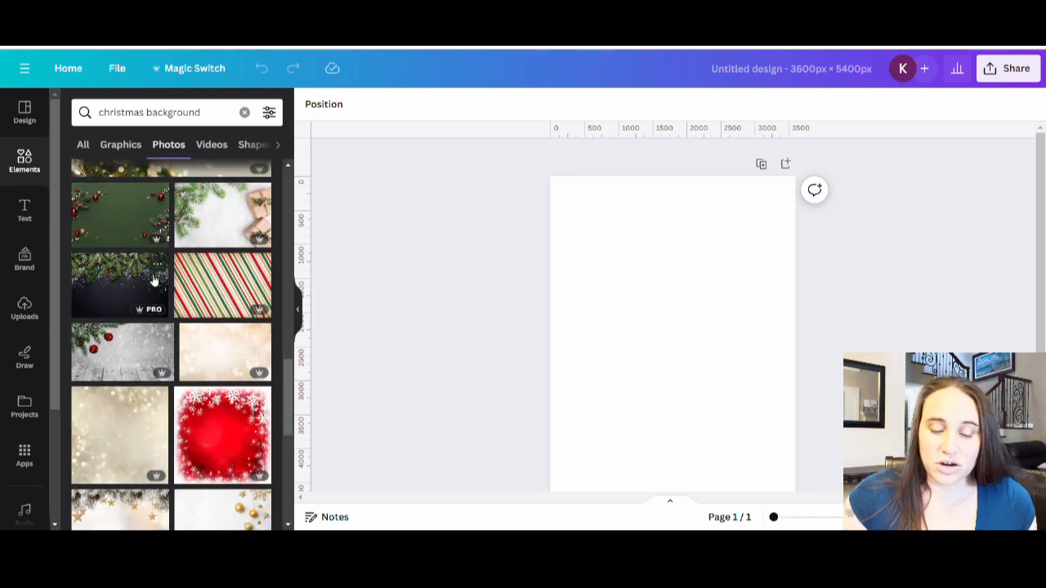
pyautogui.scroll(-4, 171, 372)
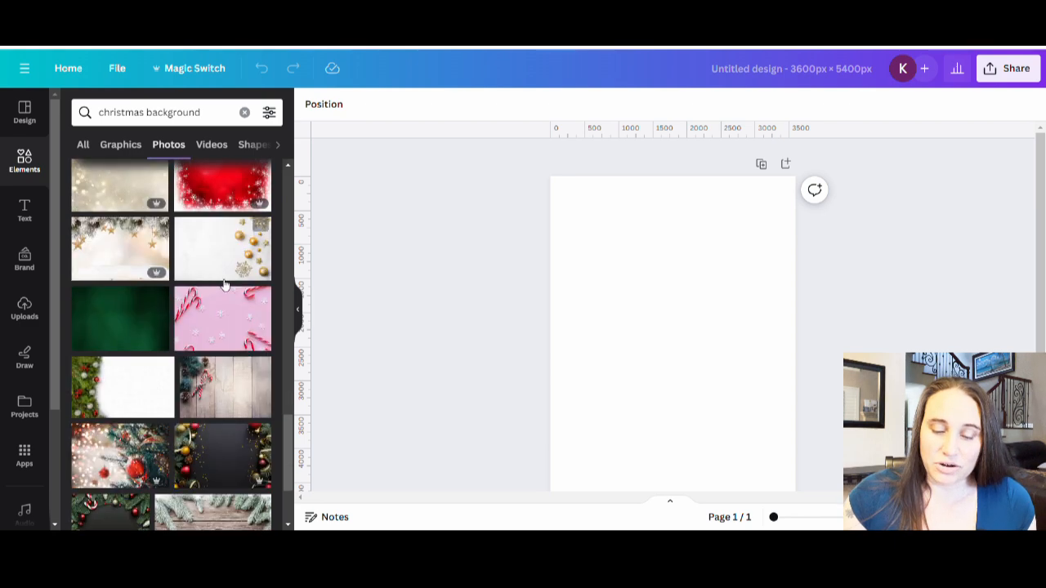
pyautogui.scroll(-1, 196, 343)
pyautogui.scroll(-4, 178, 314)
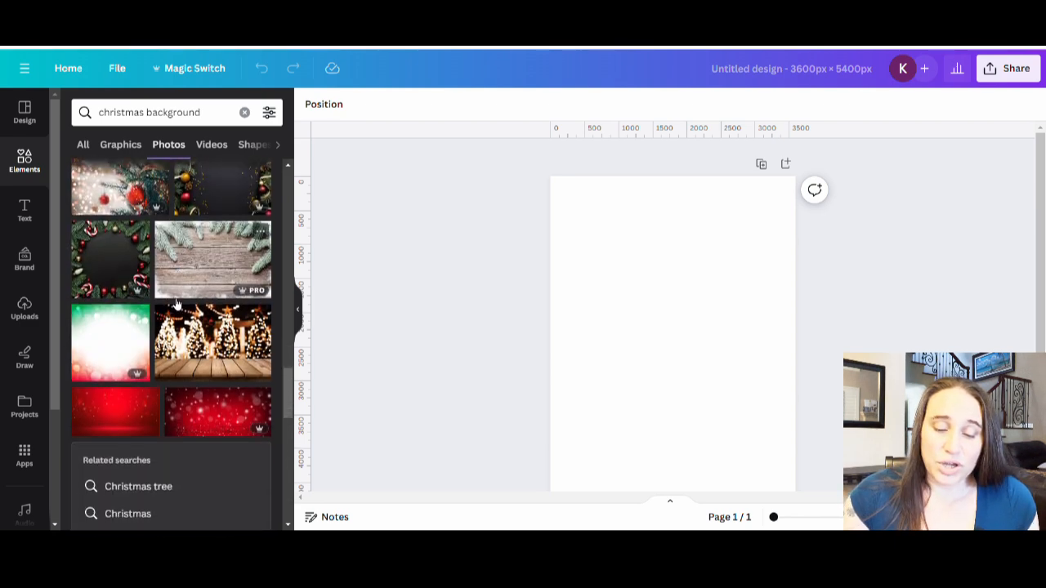
pyautogui.scroll(-1, 180, 295)
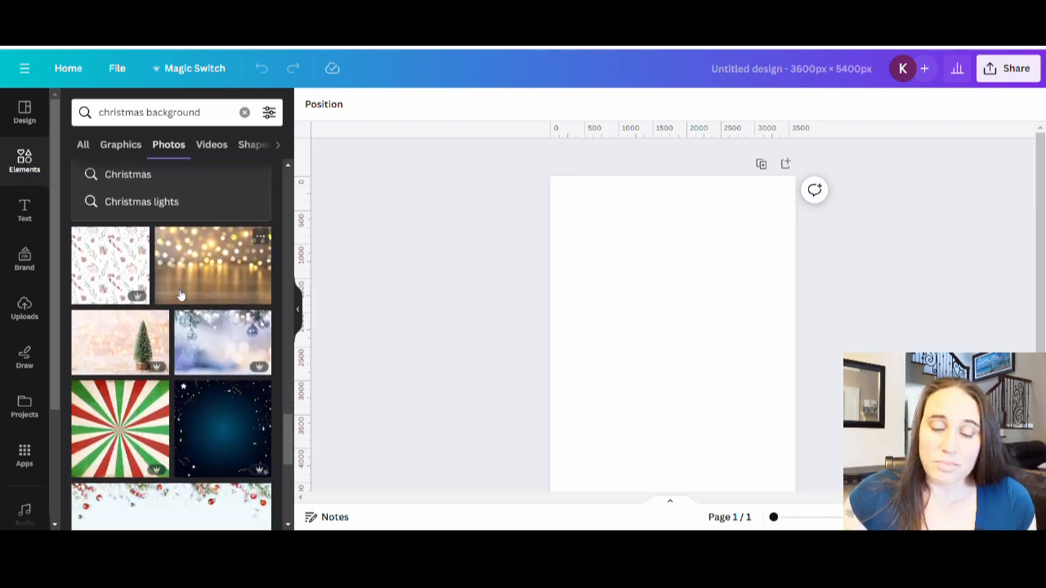
pyautogui.scroll(-8, 181, 295)
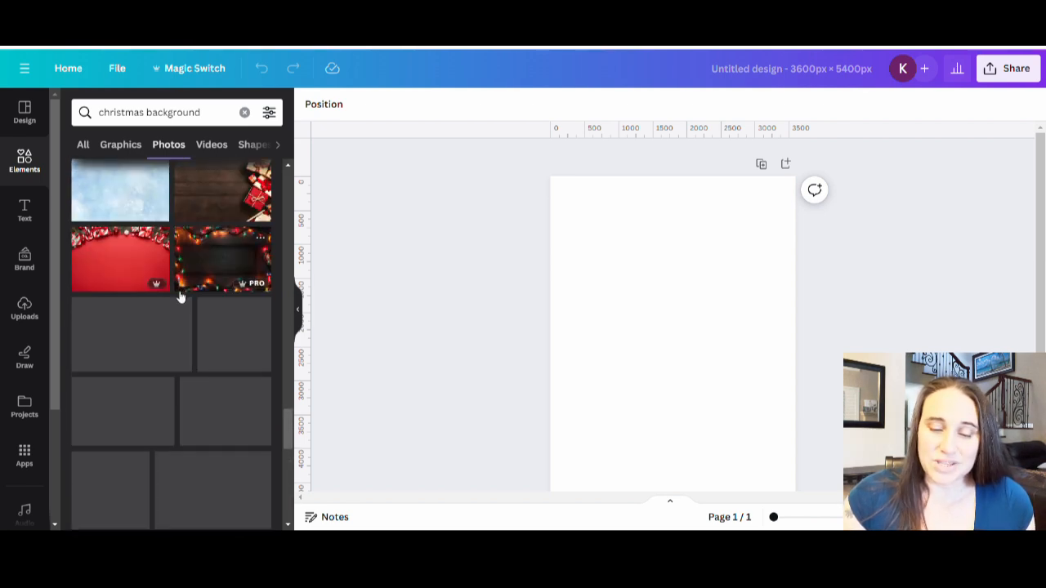
pyautogui.scroll(-1, 176, 290)
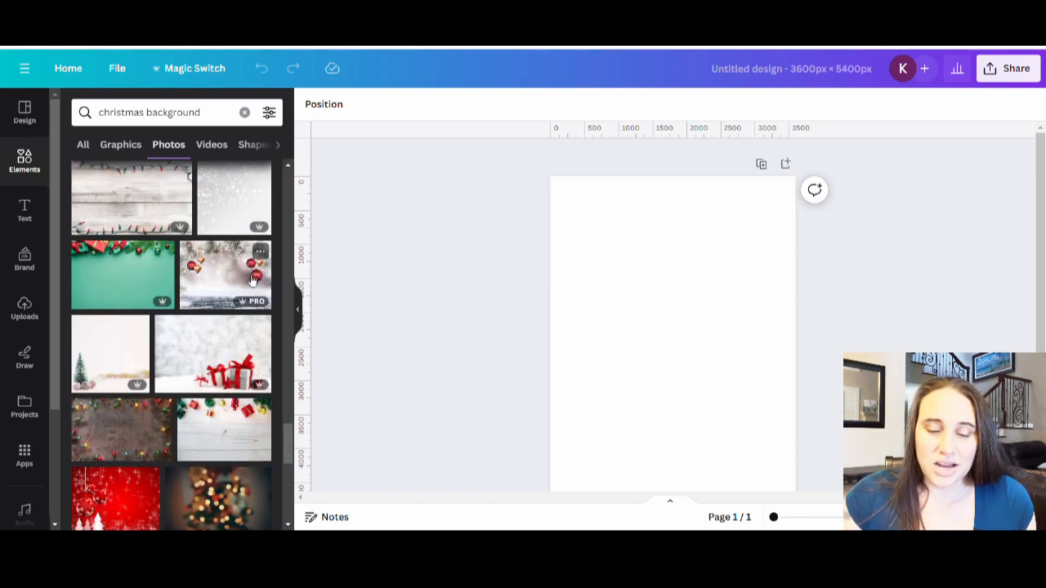
pyautogui.scroll(-5, 245, 286)
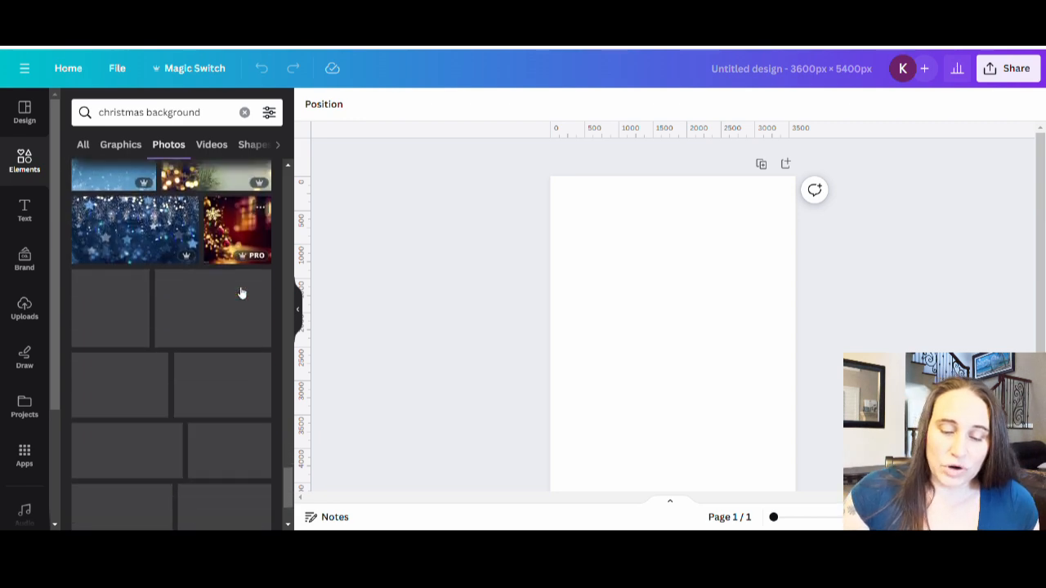
pyautogui.scroll(-5, 180, 359)
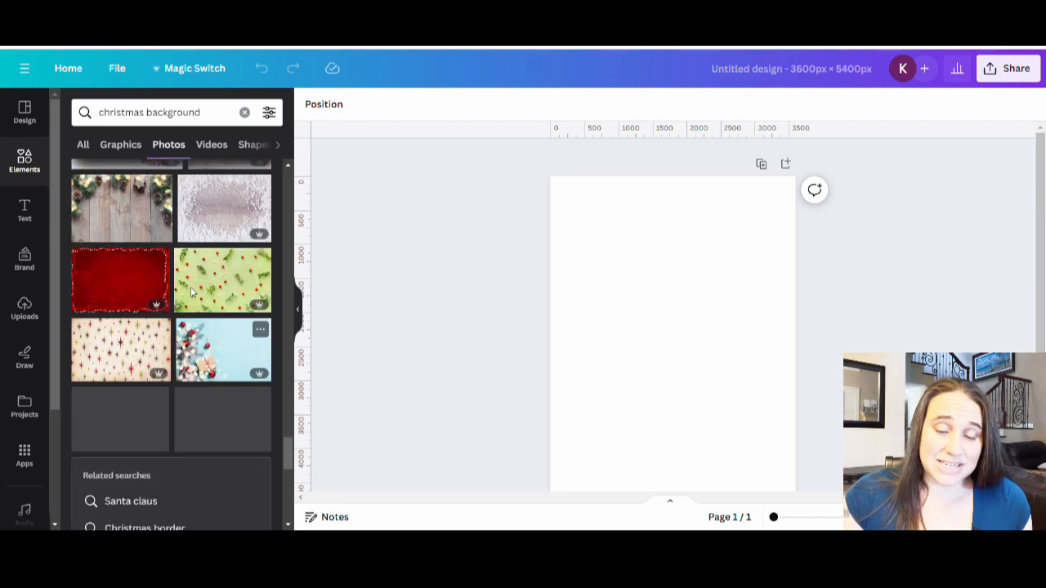
# Clear the search, add the recently used pine-branch and red-berry background, and align it with the page's top-right corner.
pyautogui.click(245, 113)
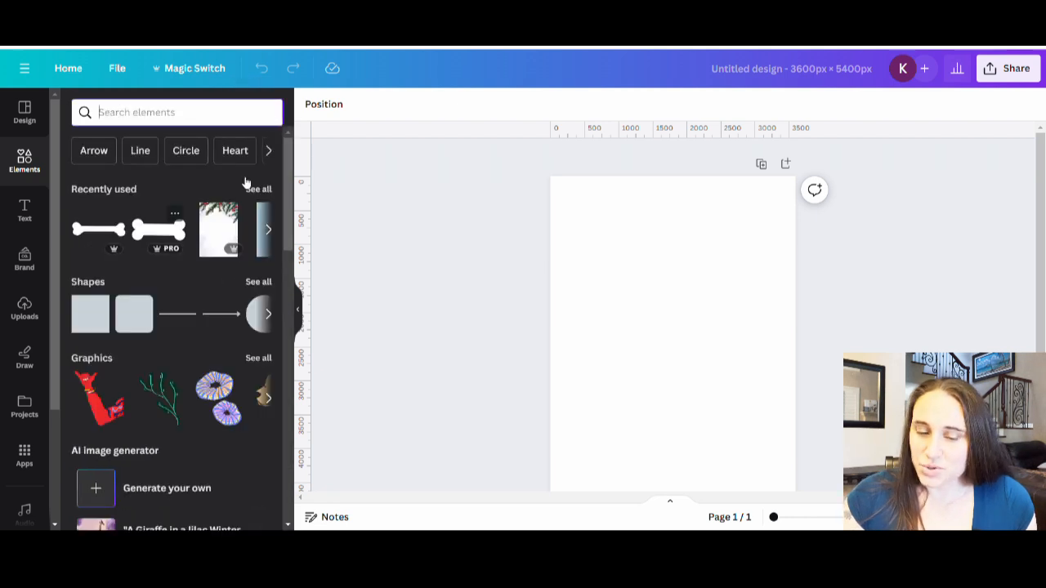
pyautogui.click(212, 233)
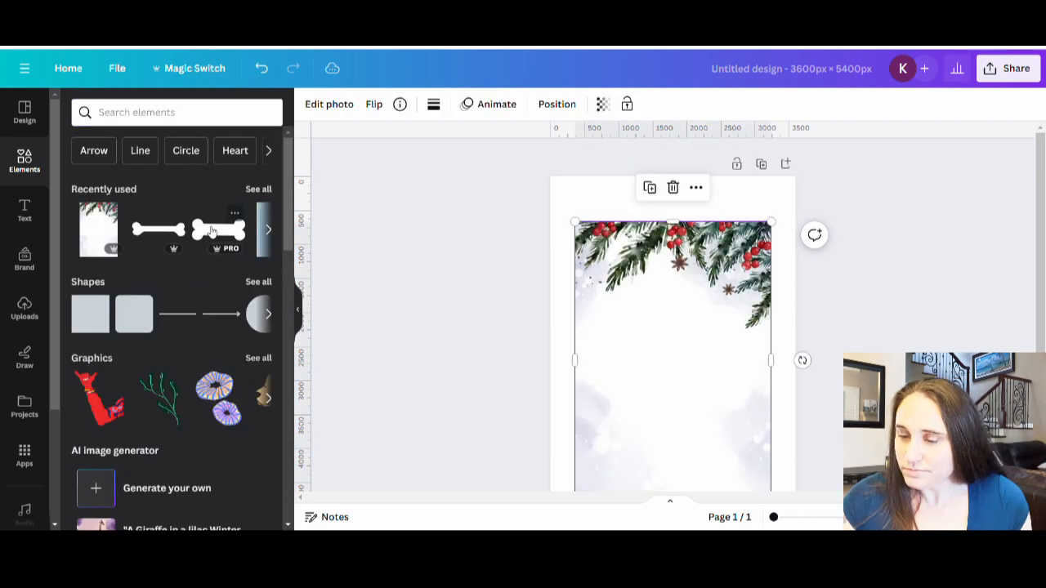
pyautogui.moveTo(694, 378); pyautogui.dragTo(720, 332)
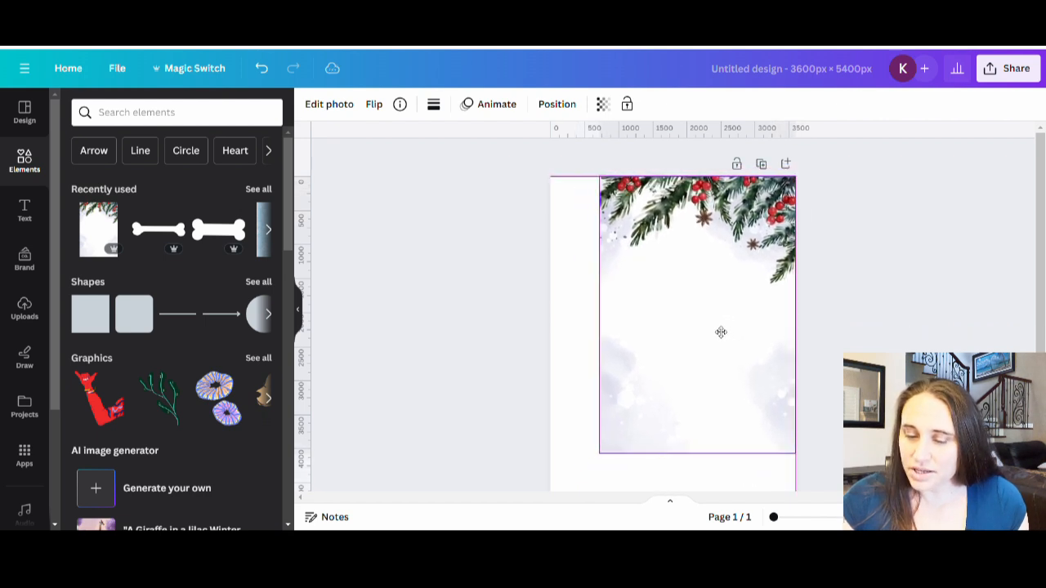
# Enlarge the pine-branch background from its bottom-left corner until it covers the whole page.
pyautogui.scroll(-3, 607, 331)
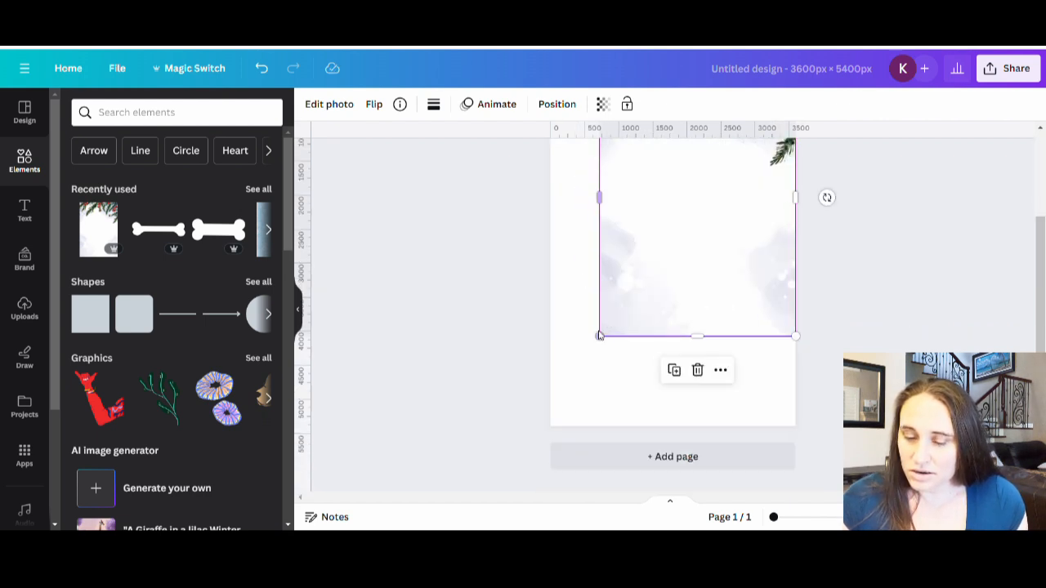
pyautogui.moveTo(599, 336); pyautogui.dragTo(555, 453)
pyautogui.scroll(3, 784, 261)
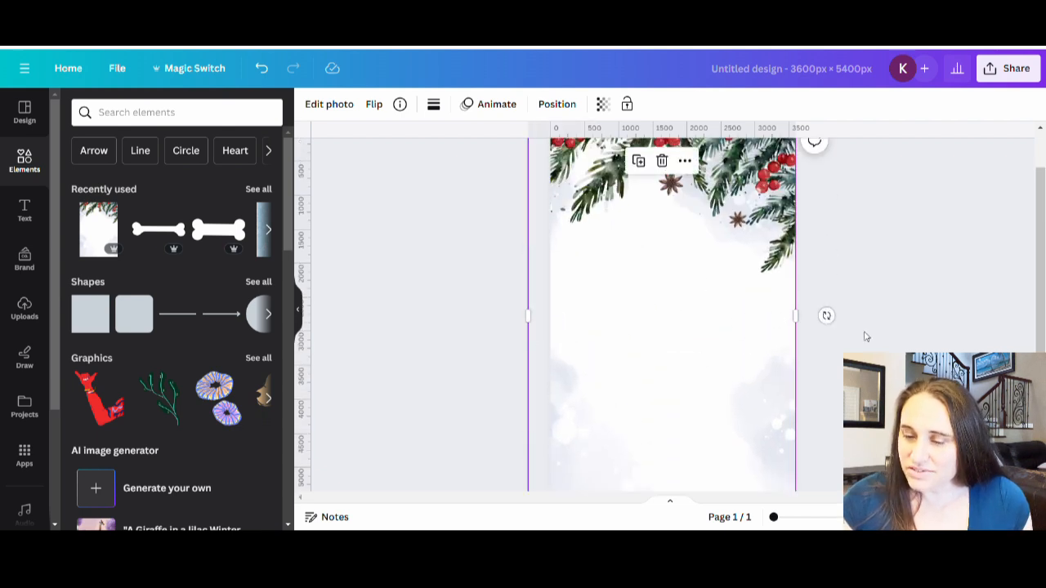
pyautogui.scroll(2, 646, 370)
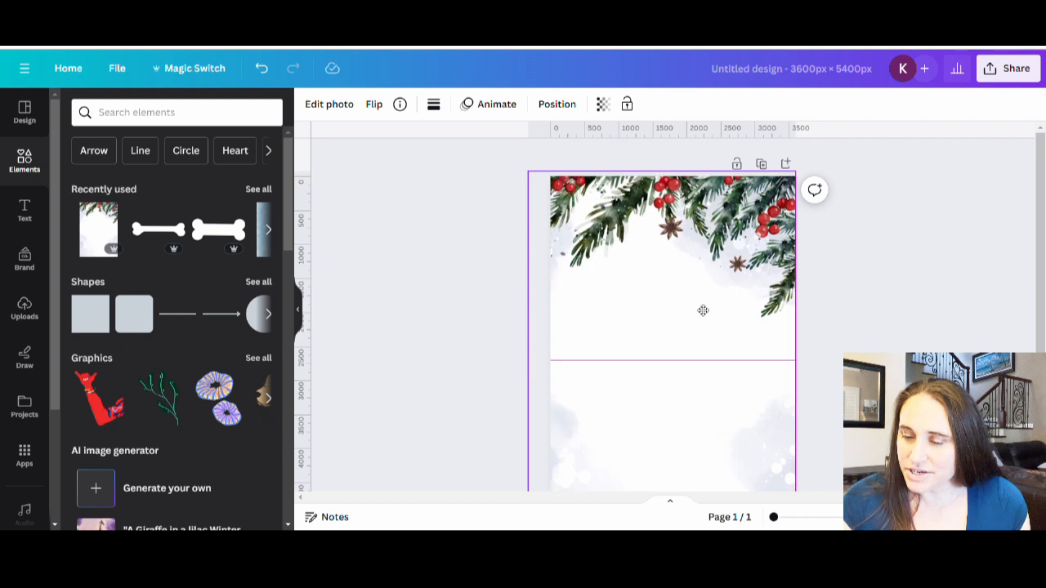
# Shift the pine-branch background horizontally so it extends evenly past both sides of the page, and check its coverage down to the lower edge.
pyautogui.moveTo(707, 309); pyautogui.dragTo(714, 308)
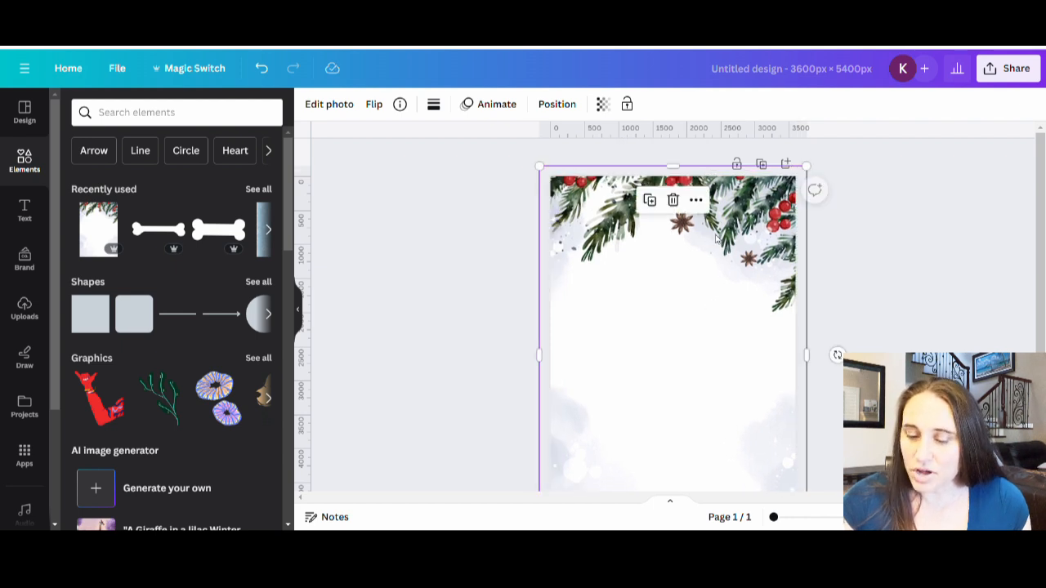
pyautogui.scroll(-3, 676, 260)
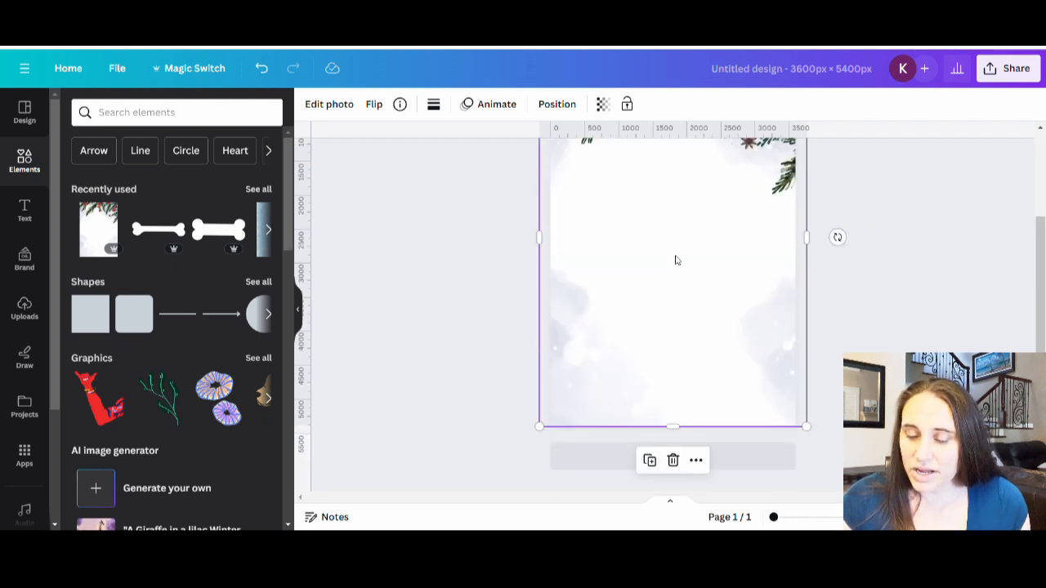
pyautogui.click(842, 415)
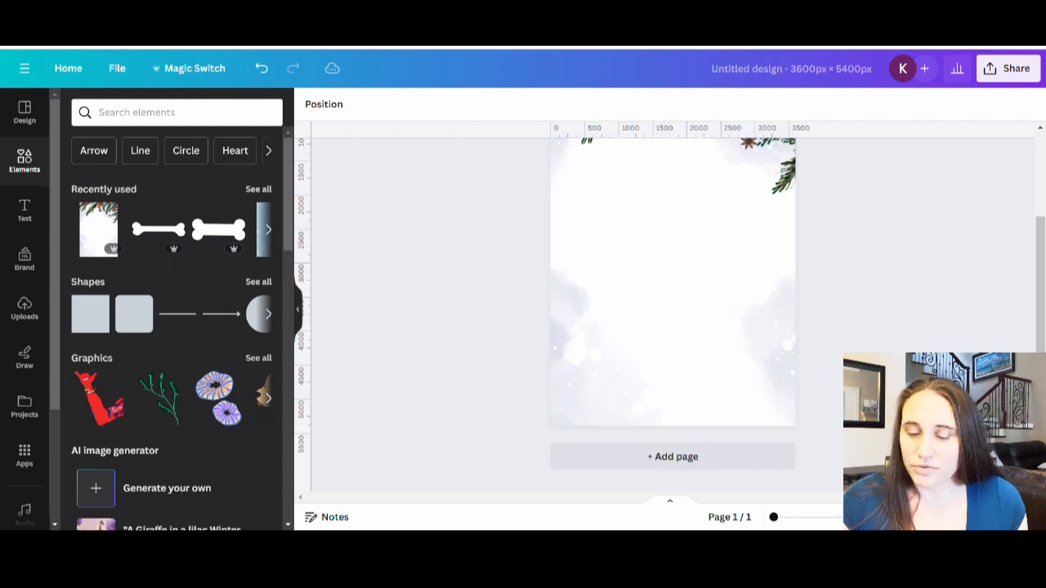
pyautogui.scroll(3, 752, 320)
pyautogui.scroll(-3, 670, 311)
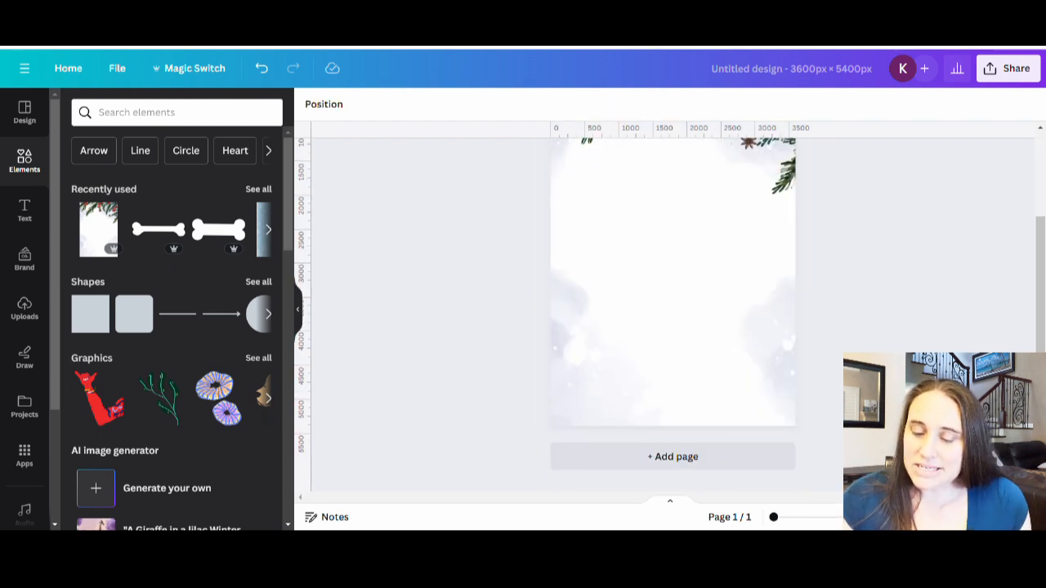
pyautogui.scroll(3, 684, 338)
pyautogui.scroll(1, 682, 305)
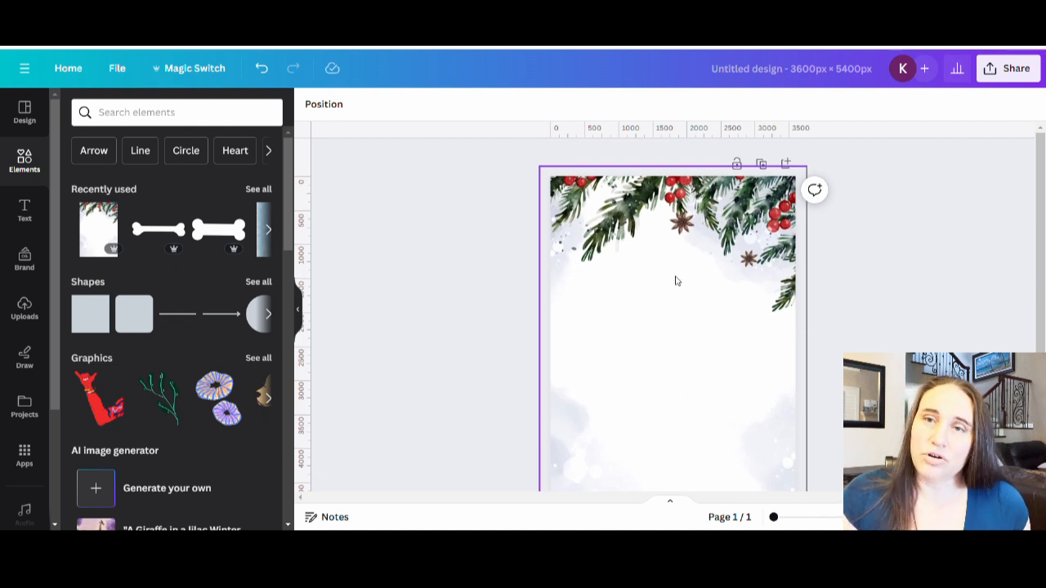
# Add the text "We", enlarge it to font size 264, and center it horizontally just below the pine branches.
pyautogui.click(621, 335)
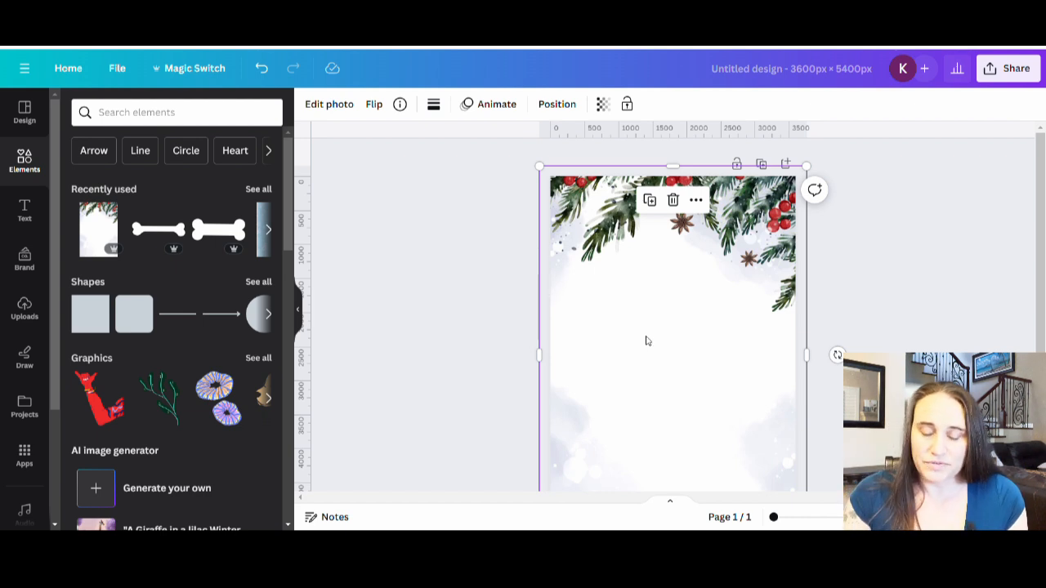
pyautogui.press('t')
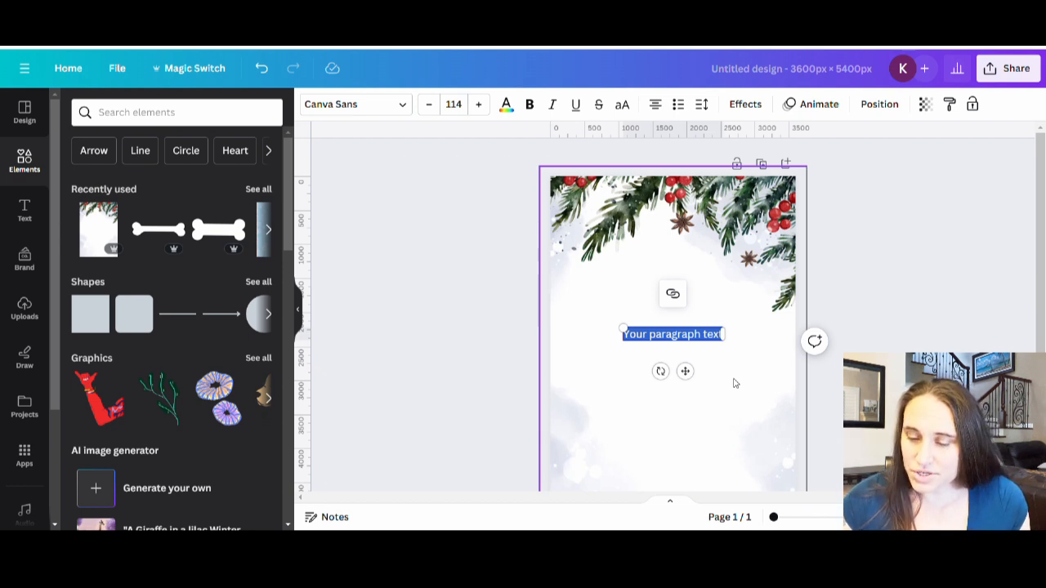
pyautogui.write('We')
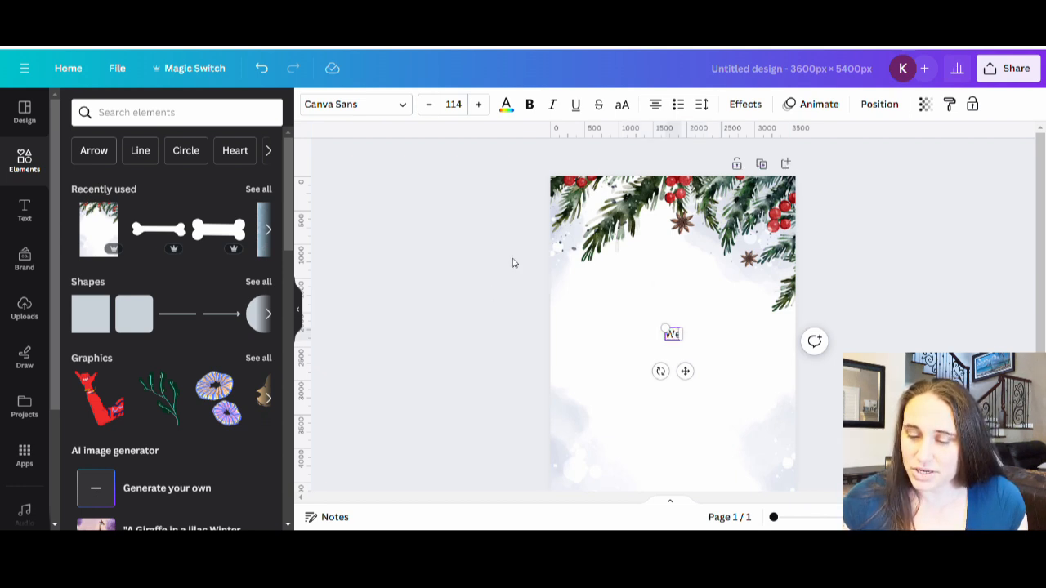
pyautogui.click(667, 331)
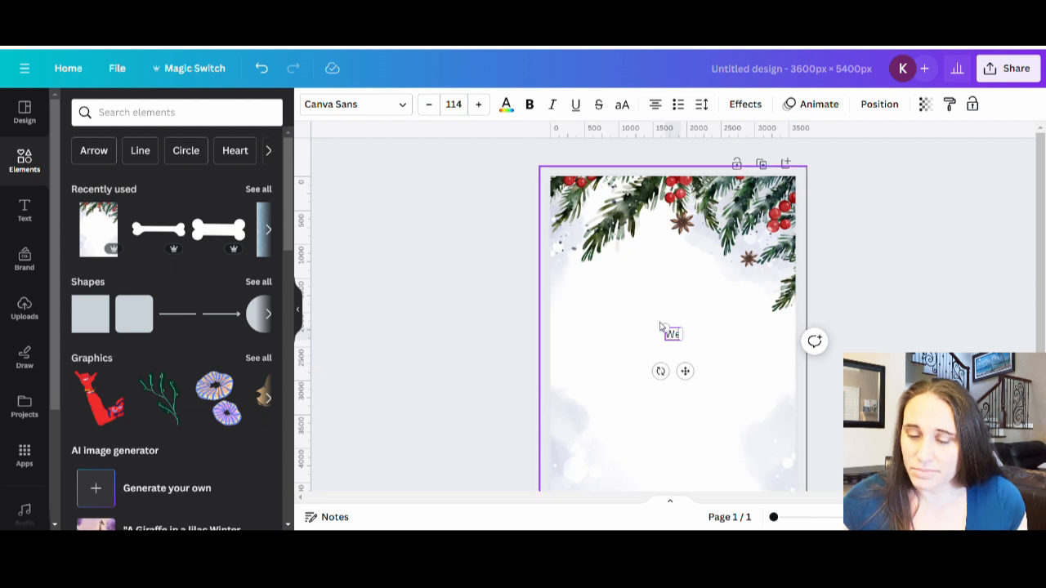
pyautogui.click(673, 339)
pyautogui.moveTo(664, 325); pyautogui.dragTo(687, 265)
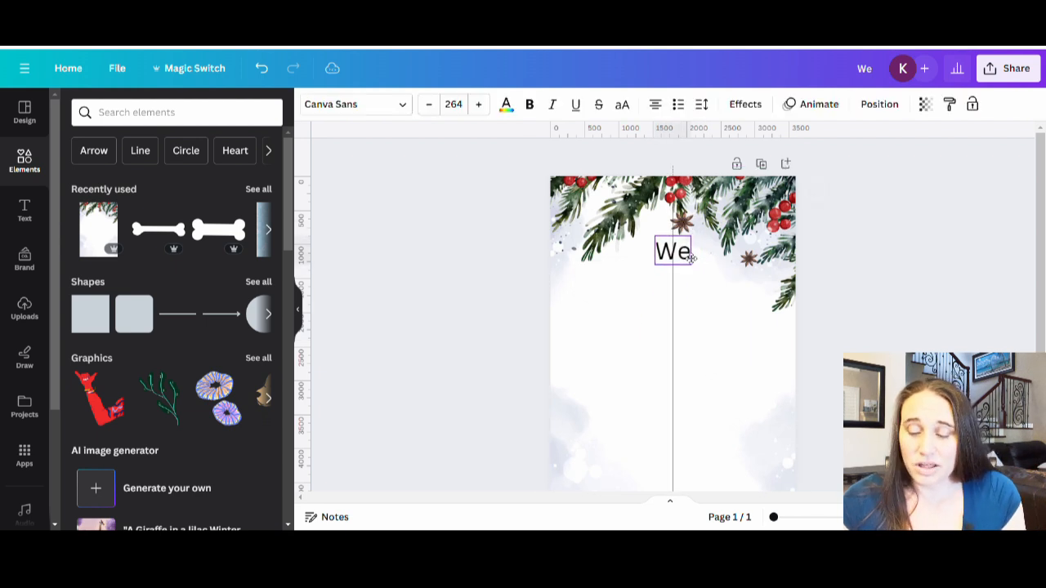
# Add a separate text "Woof" and place it directly beneath "We", with their right edges aligned.
pyautogui.click(701, 307)
pyautogui.press('t')
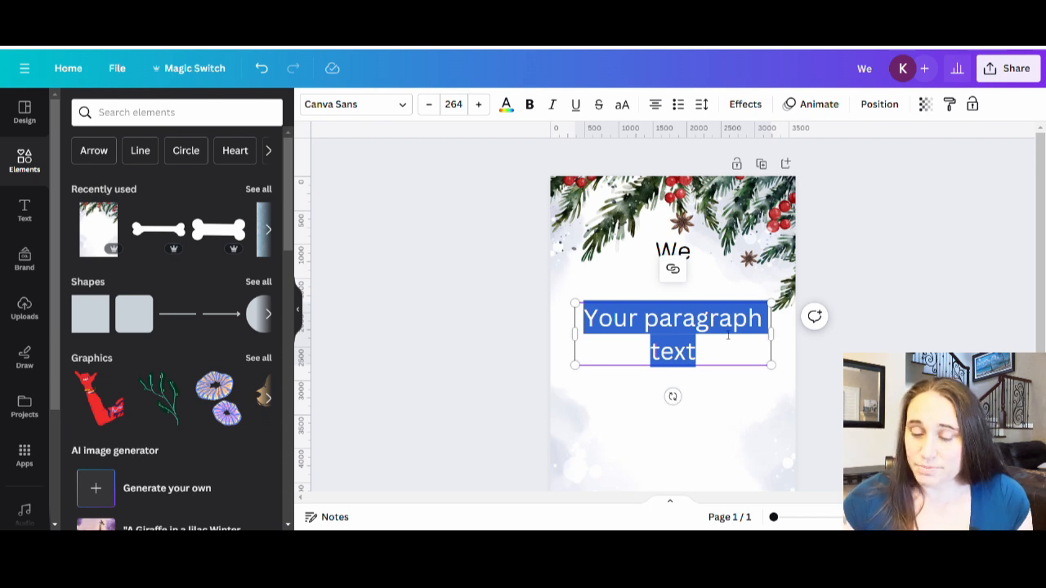
pyautogui.write('Woof')
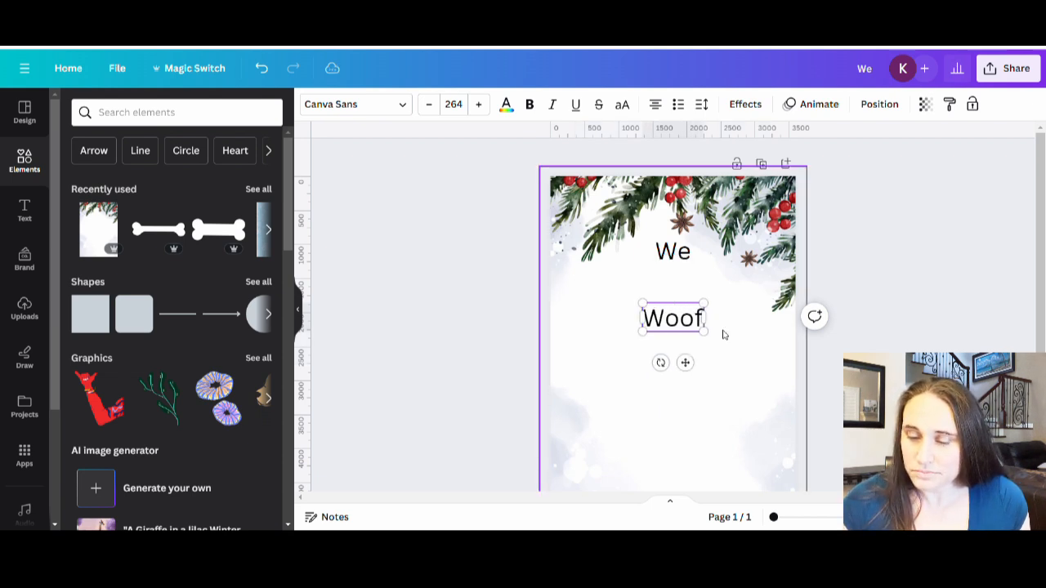
pyautogui.click(719, 332)
pyautogui.moveTo(687, 326); pyautogui.dragTo(673, 280)
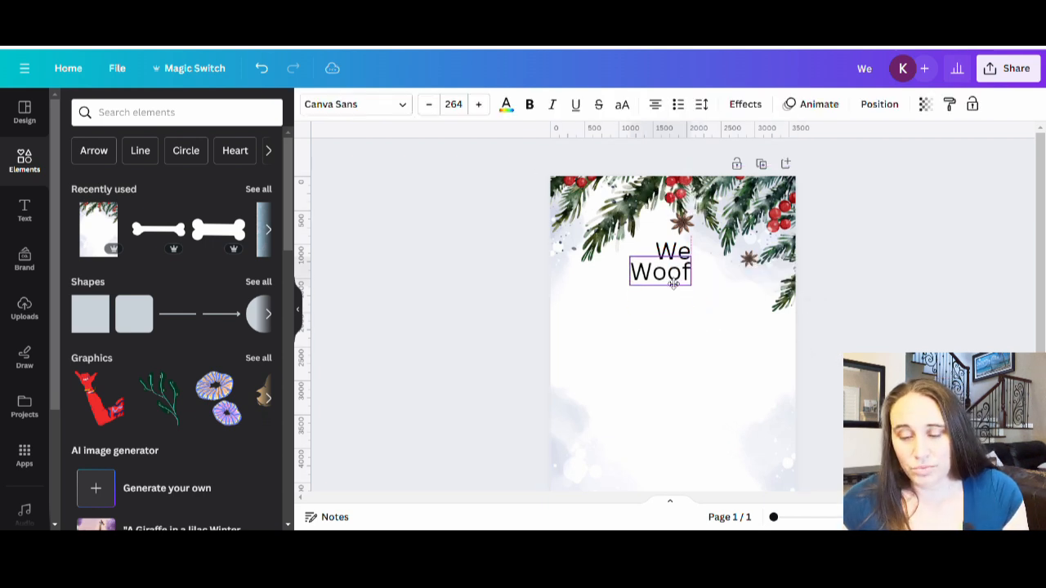
# Add a separate text "You" and place it below "Woof", offset to the left.
pyautogui.click(670, 345)
pyautogui.write('t')
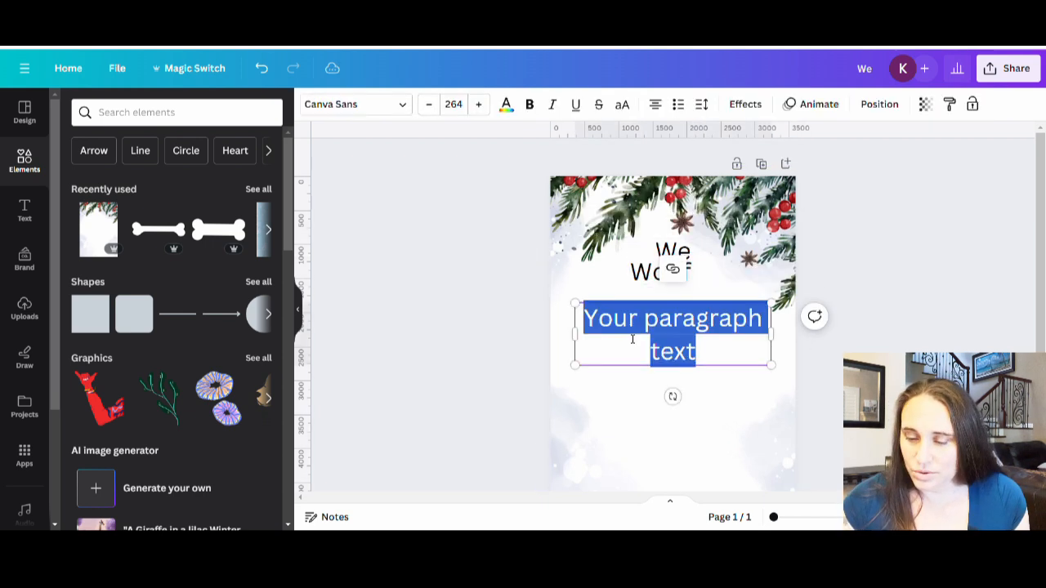
pyautogui.write('You')
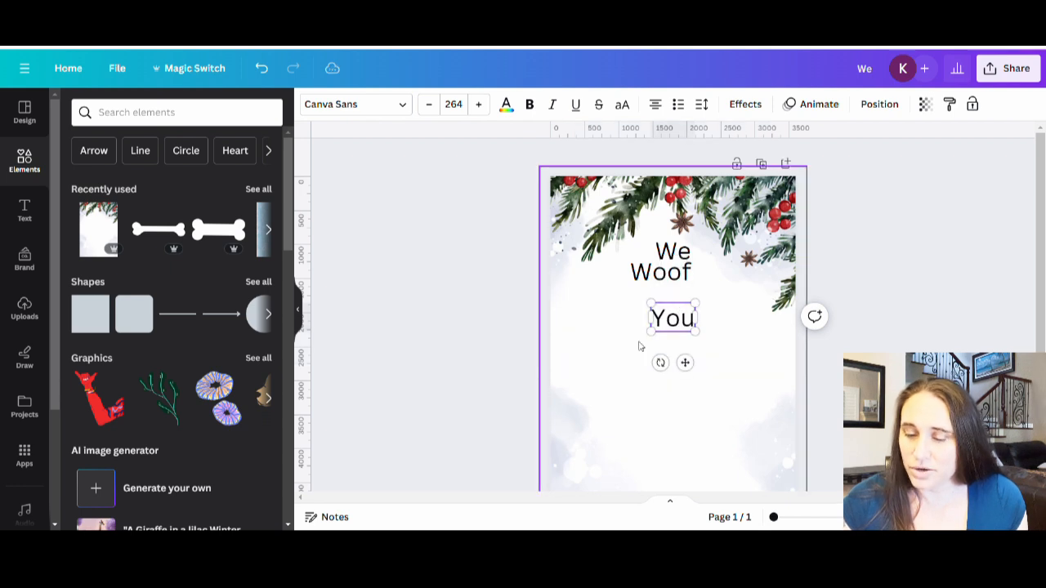
pyautogui.click(691, 341)
pyautogui.moveTo(688, 331); pyautogui.dragTo(646, 307)
pyautogui.click(675, 332)
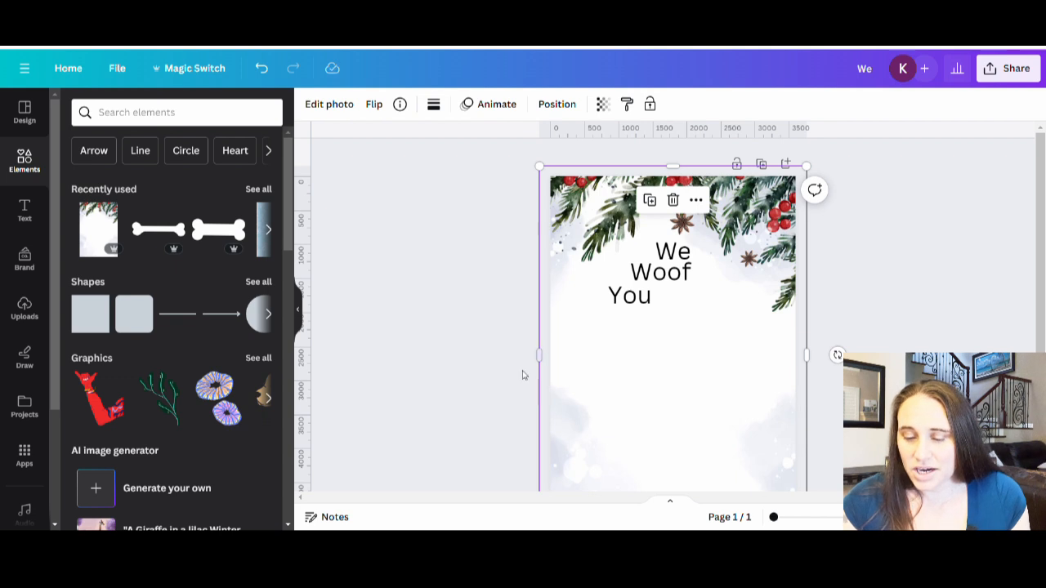
# Add a separate text "A Merry" and move it to the lower part of the banner, left of center.
pyautogui.scroll(-2, 623, 267)
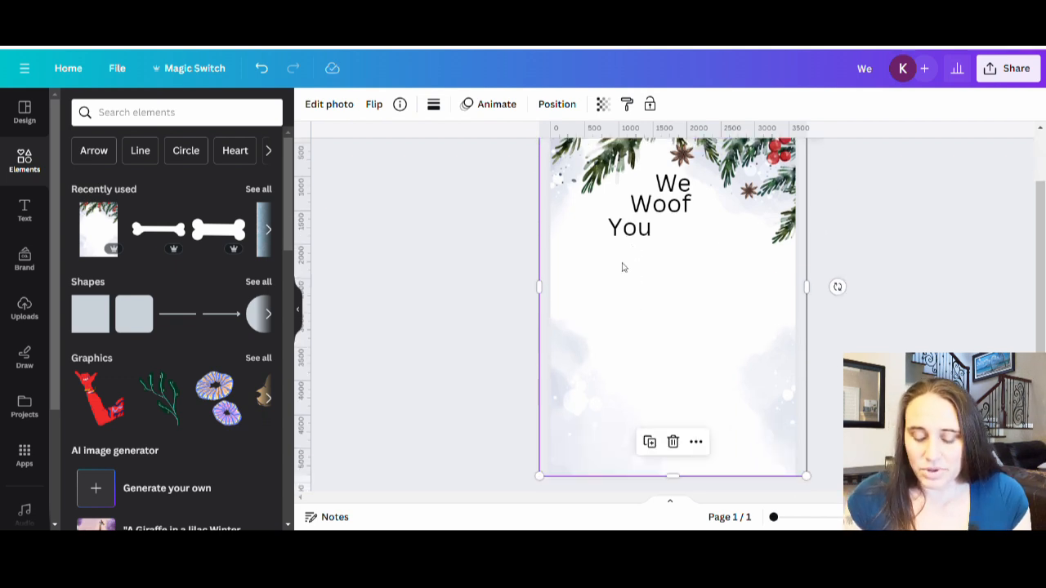
pyautogui.write('t')
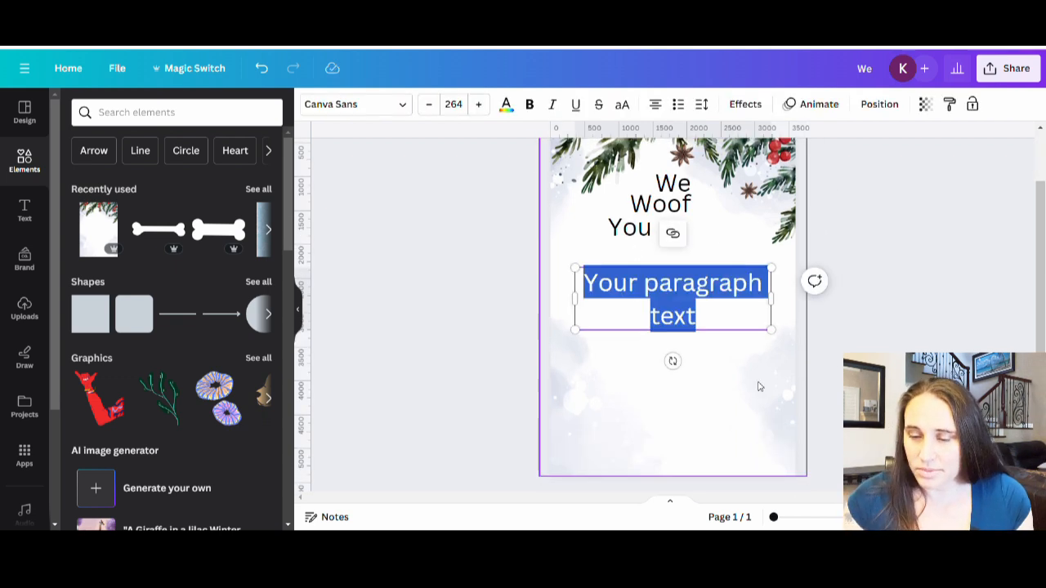
pyautogui.write('A Merry')
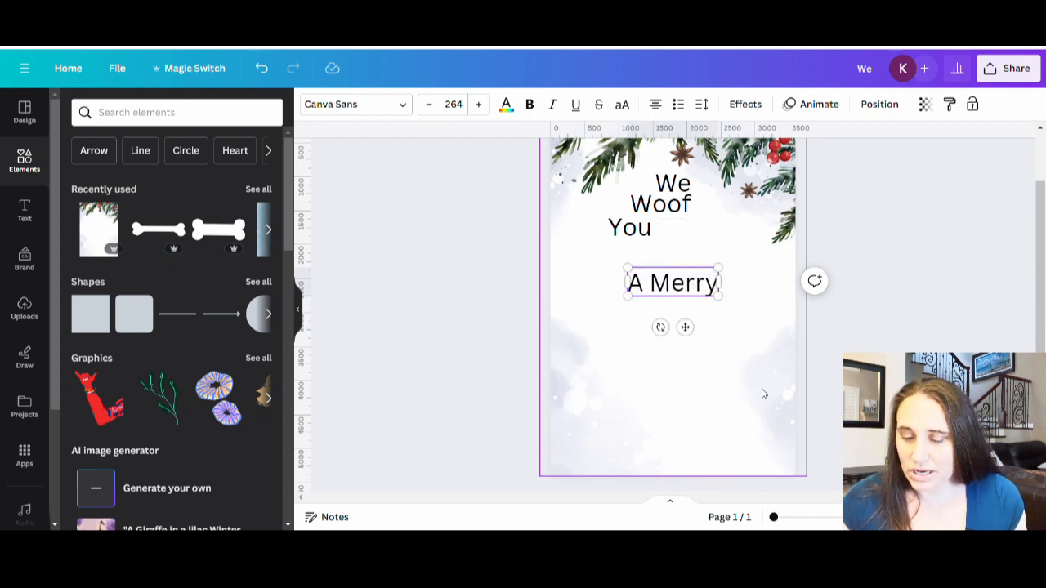
pyautogui.click(762, 393)
pyautogui.moveTo(685, 289); pyautogui.dragTo(651, 384)
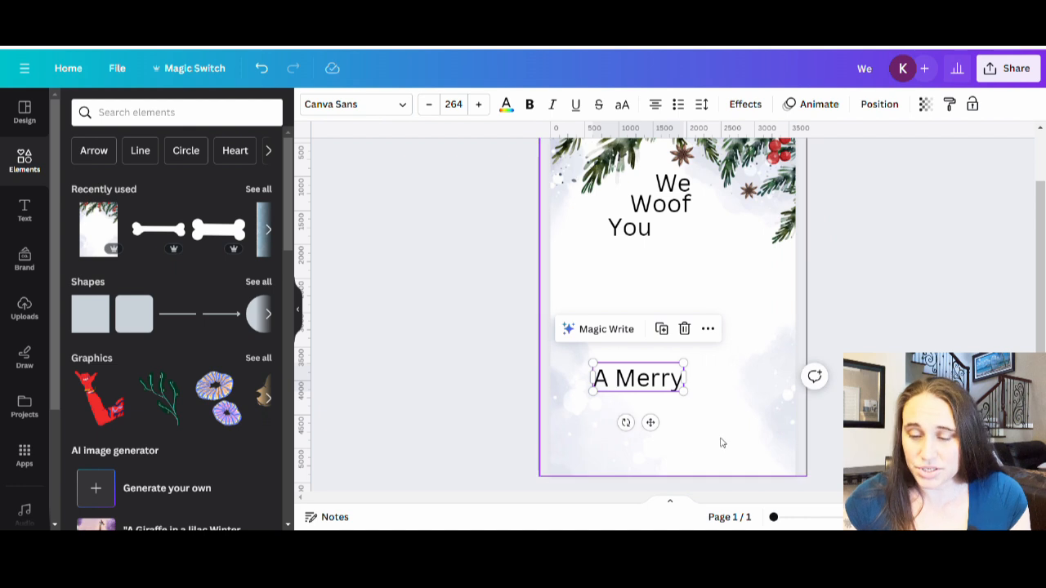
# Add a separate text "Christmas" near the banner's lower edge and move "A Merry" down to just above it.
pyautogui.write('t')
pyautogui.write('Christmas')
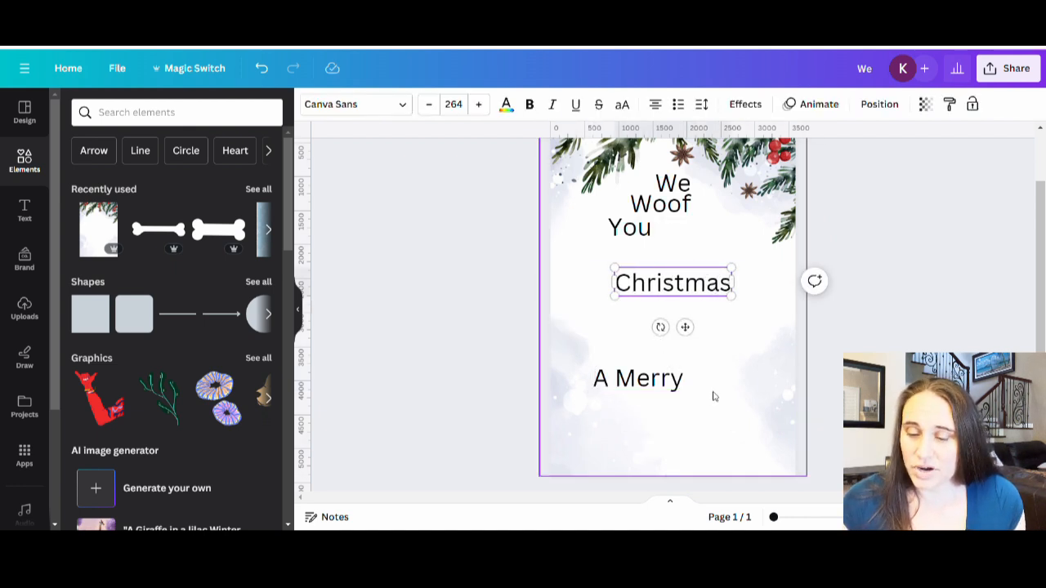
pyautogui.click(714, 397)
pyautogui.moveTo(703, 286); pyautogui.dragTo(682, 433)
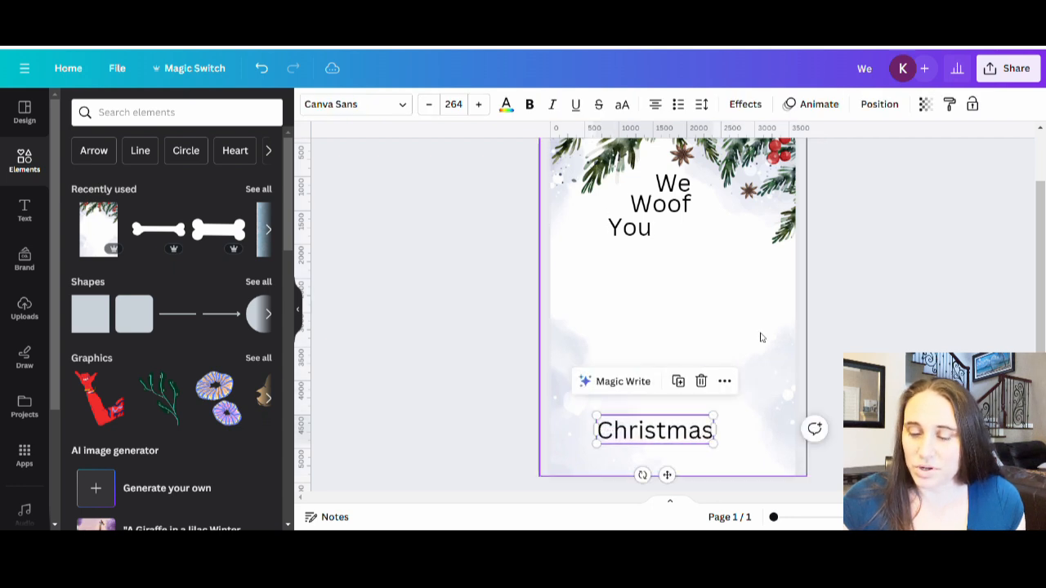
pyautogui.click(692, 285)
pyautogui.moveTo(651, 374); pyautogui.dragTo(652, 398)
pyautogui.click(733, 357)
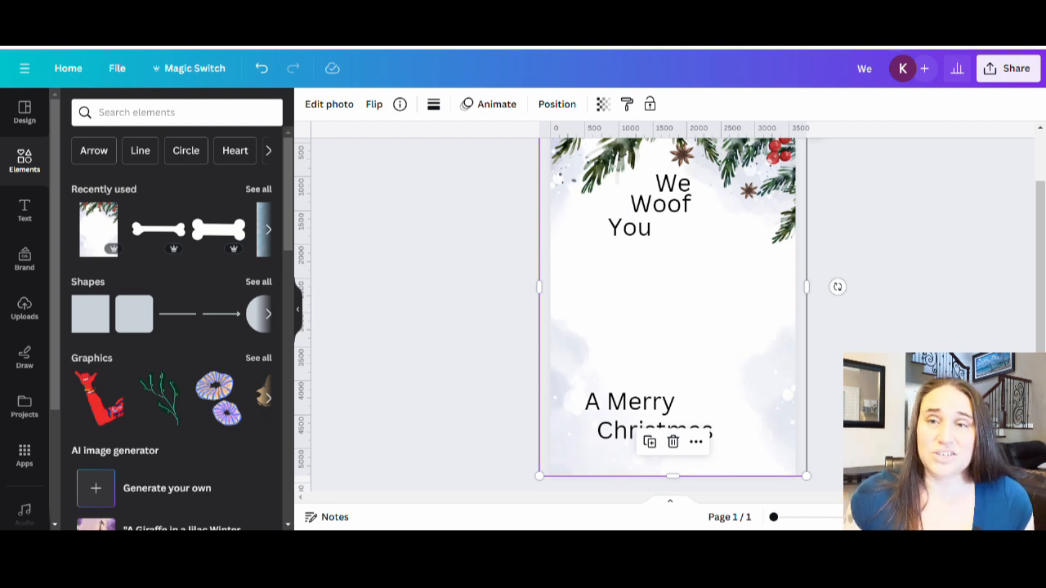
# Search the design elements for "christmas dogs" and show all of the graphics results.
pyautogui.click(27, 165)
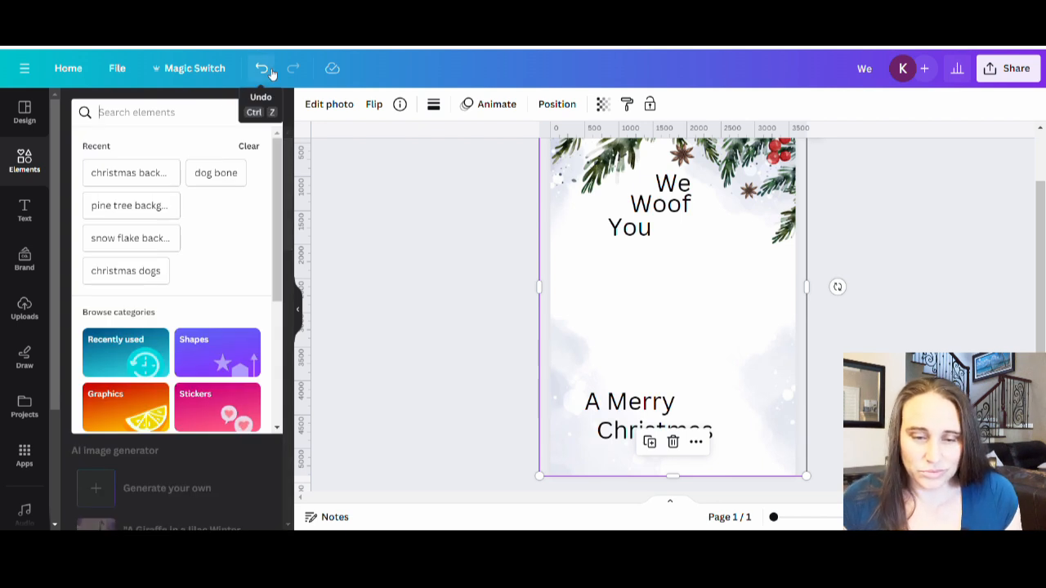
pyautogui.write('christmas dog')
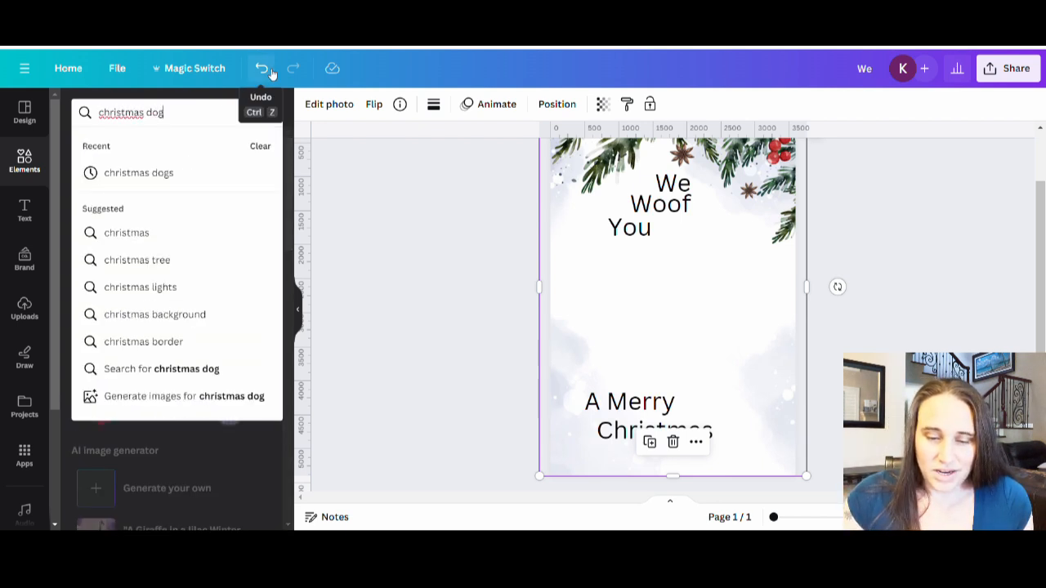
pyautogui.write('s')
pyautogui.press('Return')
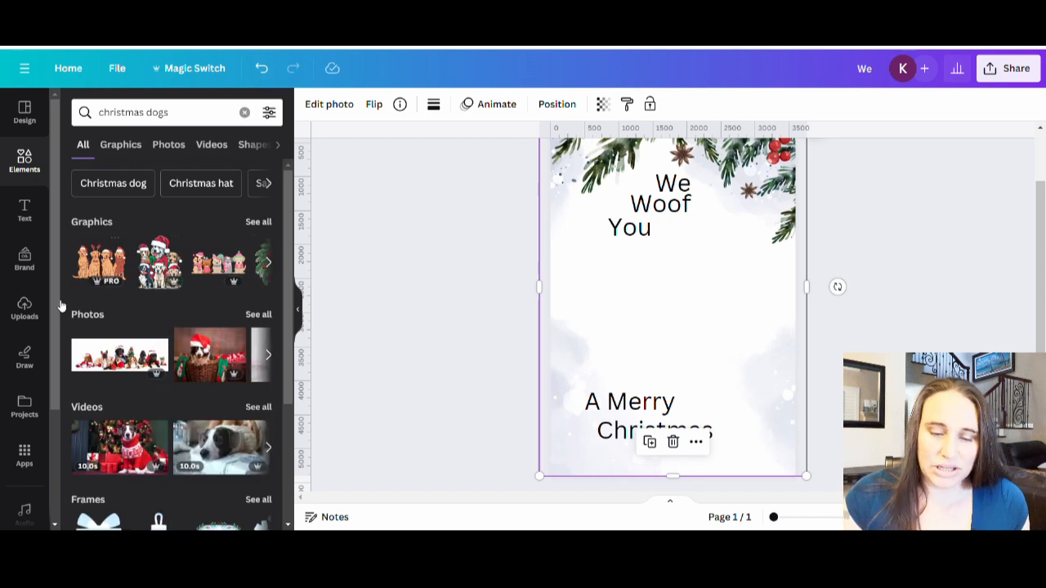
pyautogui.click(258, 223)
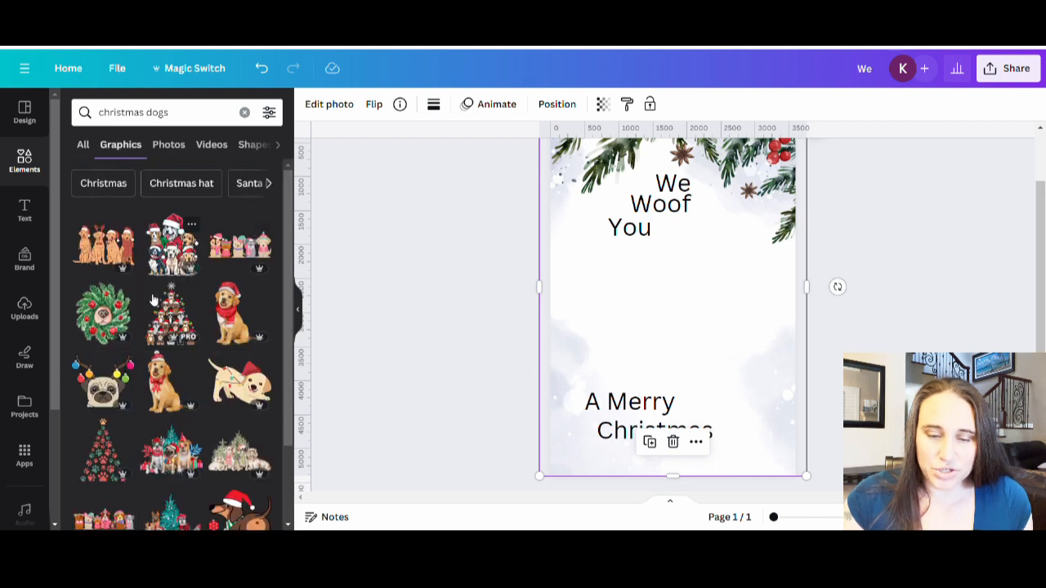
# Find the graphic of two puppies in Santa hats with a gift among the results and add it to the banner.
pyautogui.scroll(-1, 151, 211)
pyautogui.scroll(-2, 180, 204)
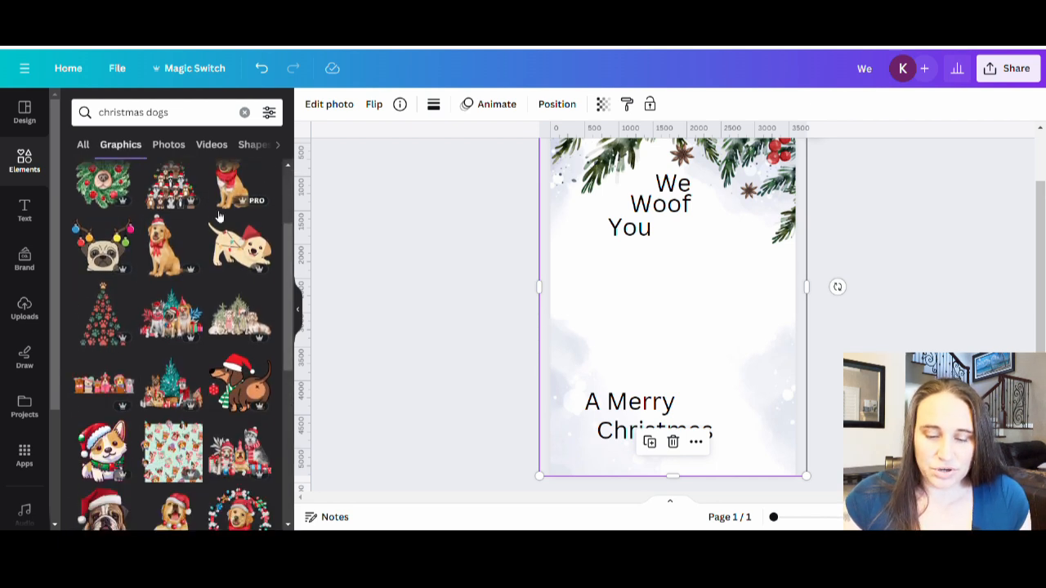
pyautogui.scroll(1, 215, 262)
pyautogui.scroll(-3, 216, 268)
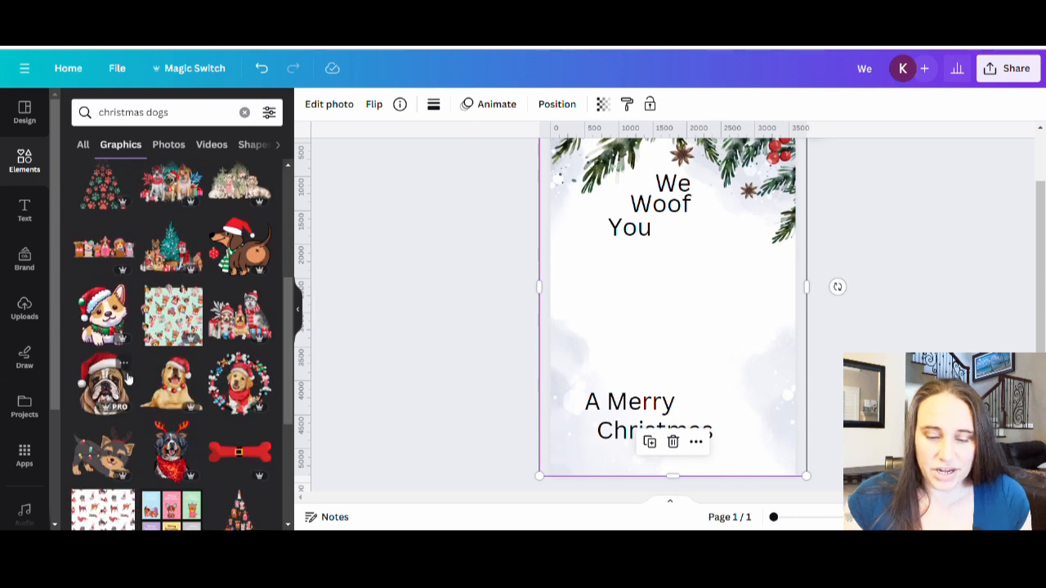
pyautogui.scroll(-2, 246, 302)
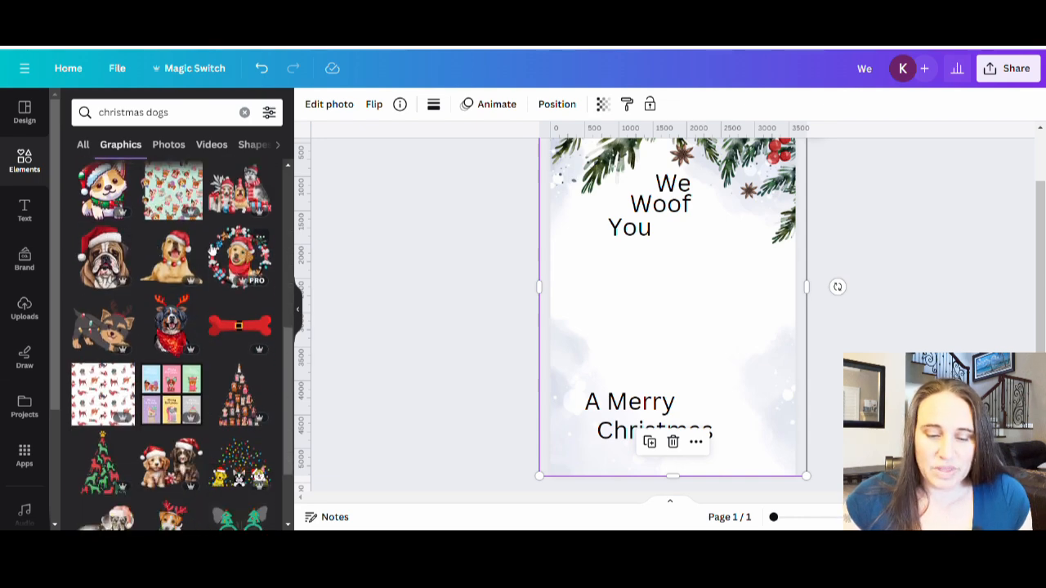
pyautogui.scroll(-2, 232, 211)
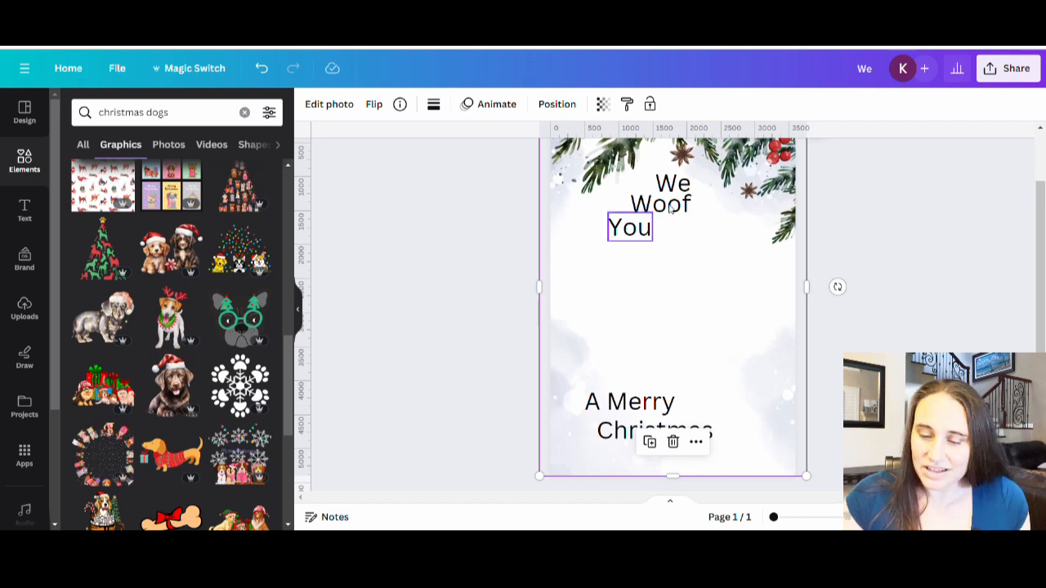
pyautogui.click(171, 249)
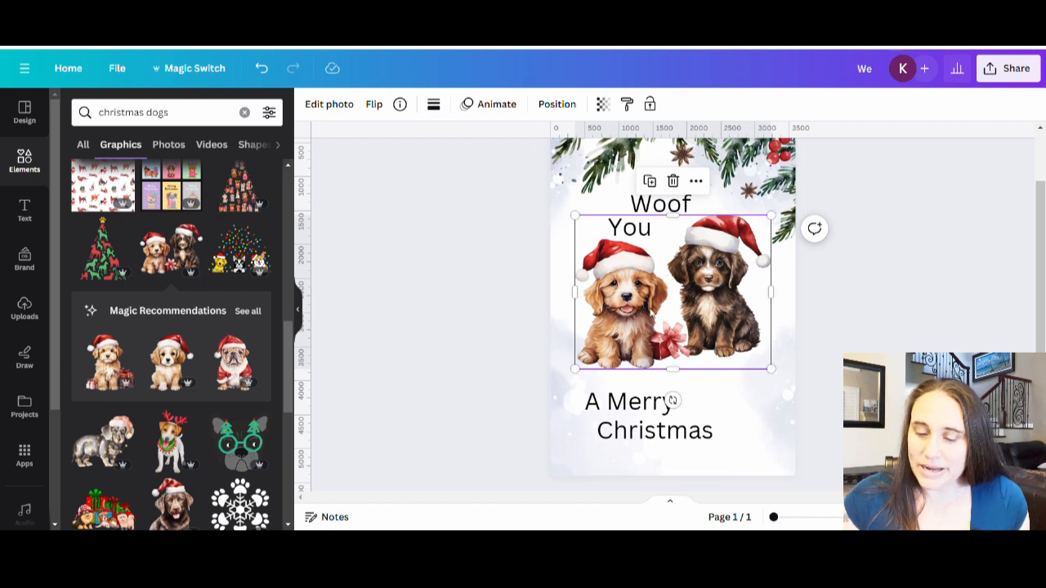
# Check the puppies against the whole banner and add the brown Labrador in a Santa hat as another graphic.
pyautogui.scroll(2, 797, 301)
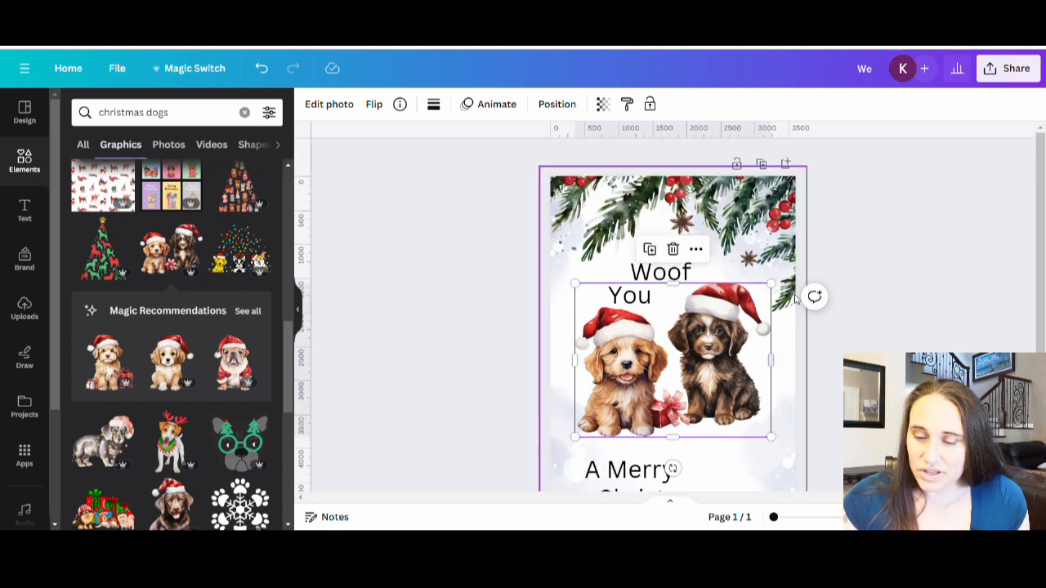
pyautogui.scroll(-2, 719, 327)
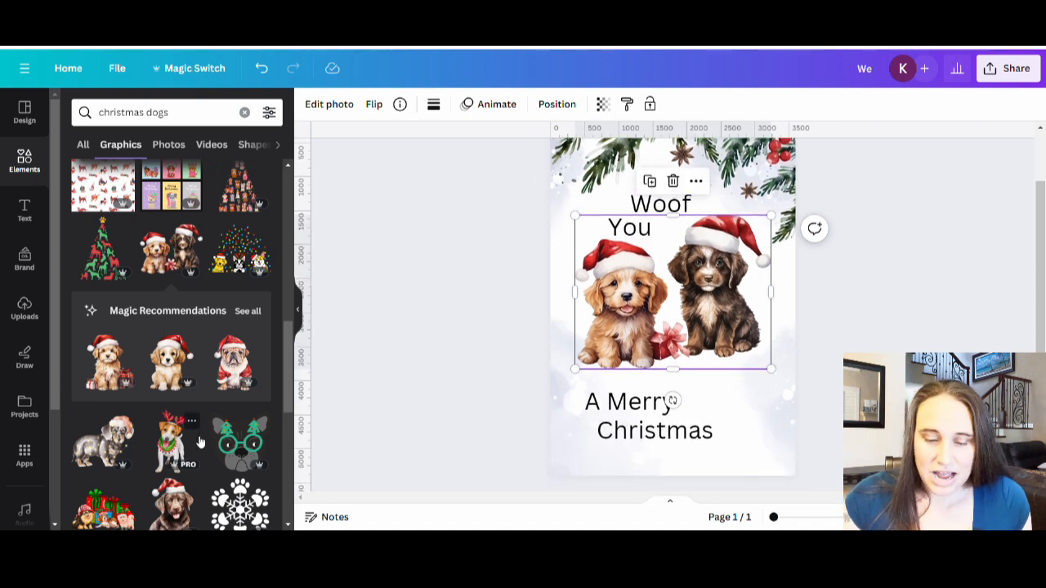
pyautogui.click(172, 518)
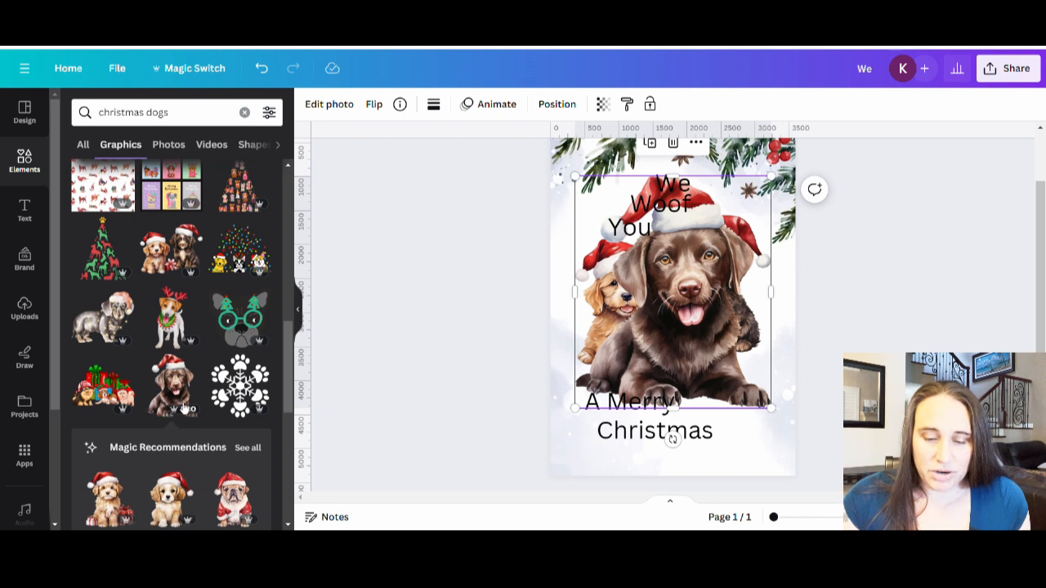
# Show all recommended graphics matching the Labrador, then shrink the Labrador and position it over the right-hand puppy.
pyautogui.scroll(-3, 225, 347)
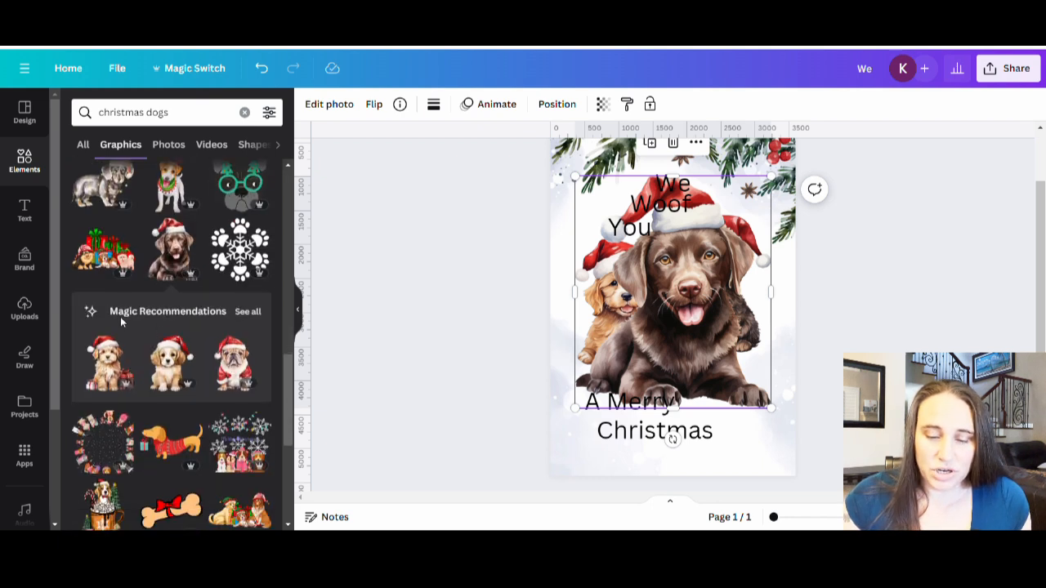
pyautogui.click(247, 312)
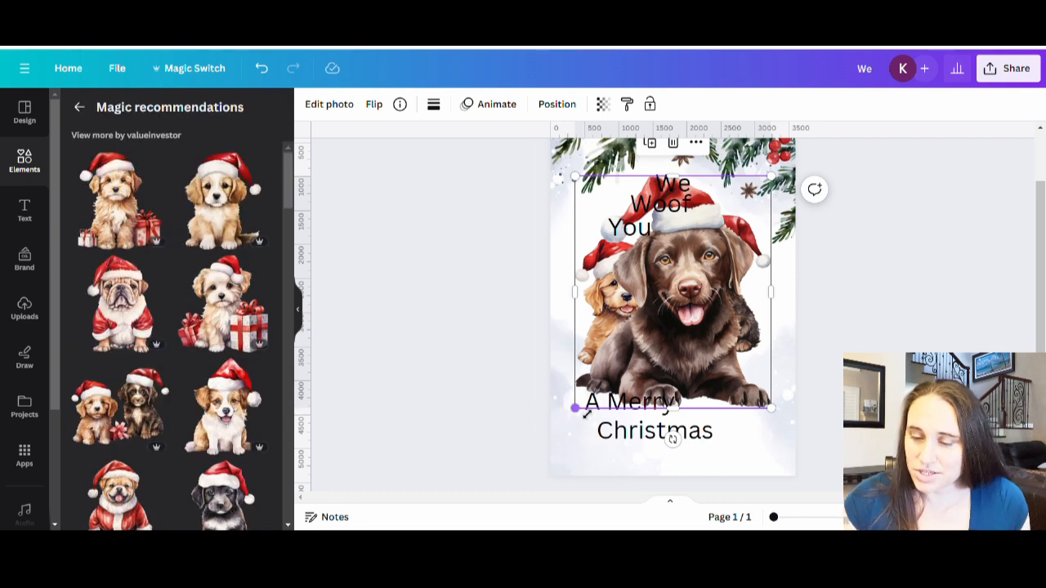
pyautogui.moveTo(581, 417); pyautogui.dragTo(636, 374)
pyautogui.moveTo(715, 276); pyautogui.dragTo(745, 336)
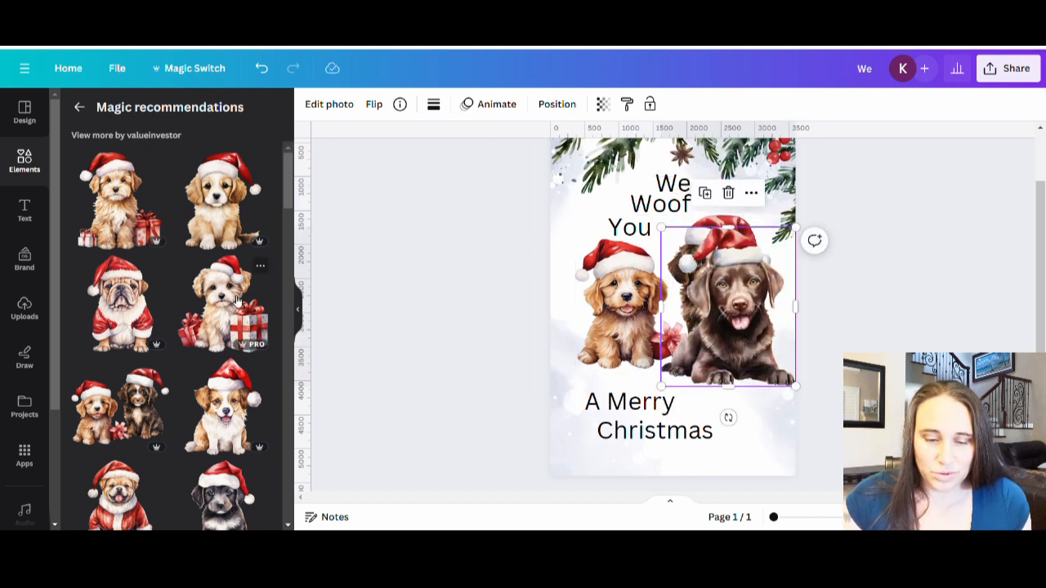
# Browse the recommended Christmas dog graphics and add the bulldog in a Santa suit to the banner.
pyautogui.scroll(-3, 144, 227)
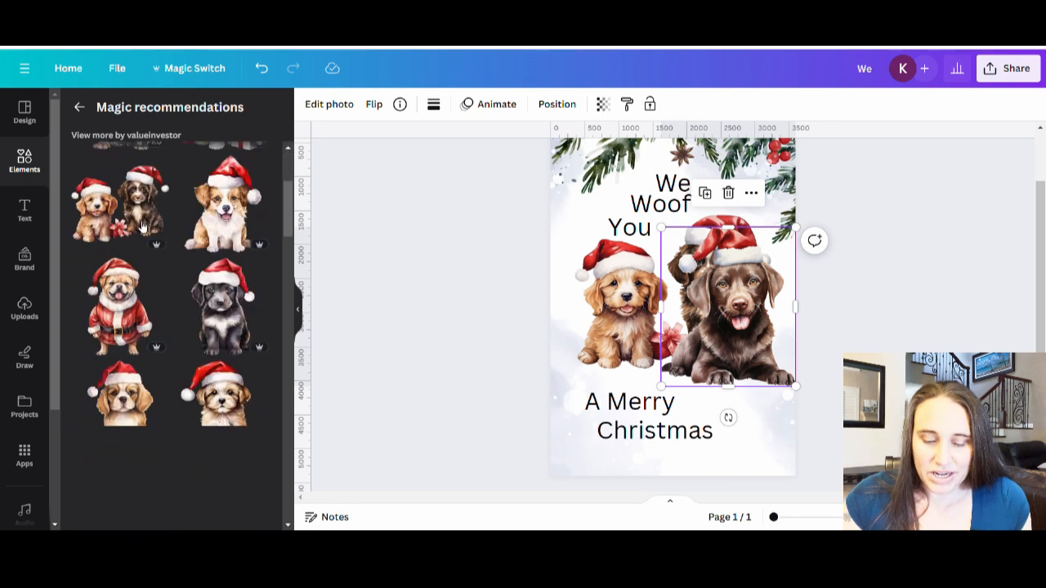
pyautogui.scroll(-1, 147, 228)
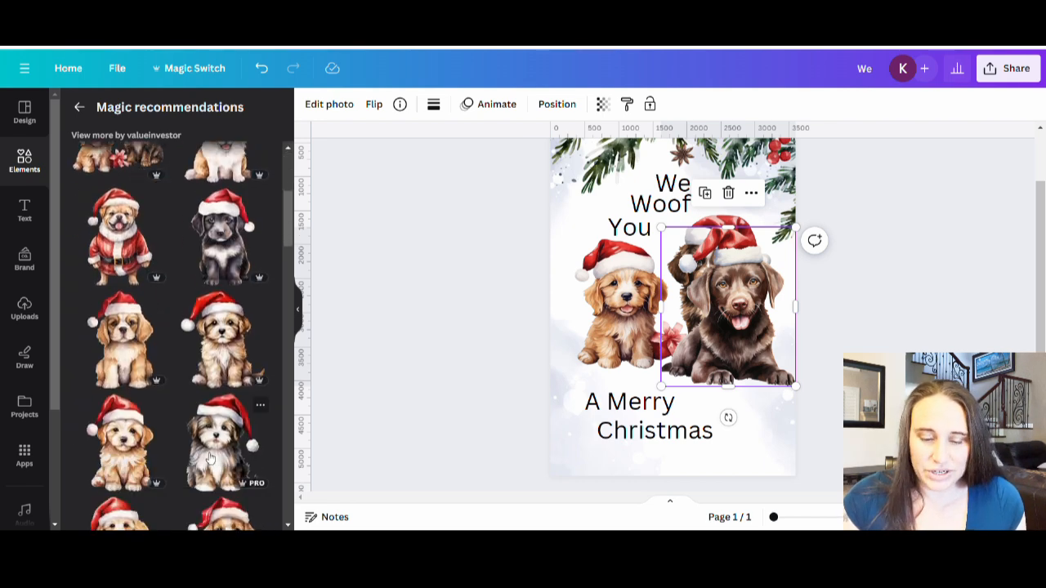
pyautogui.scroll(-1, 228, 222)
pyautogui.scroll(-5, 229, 245)
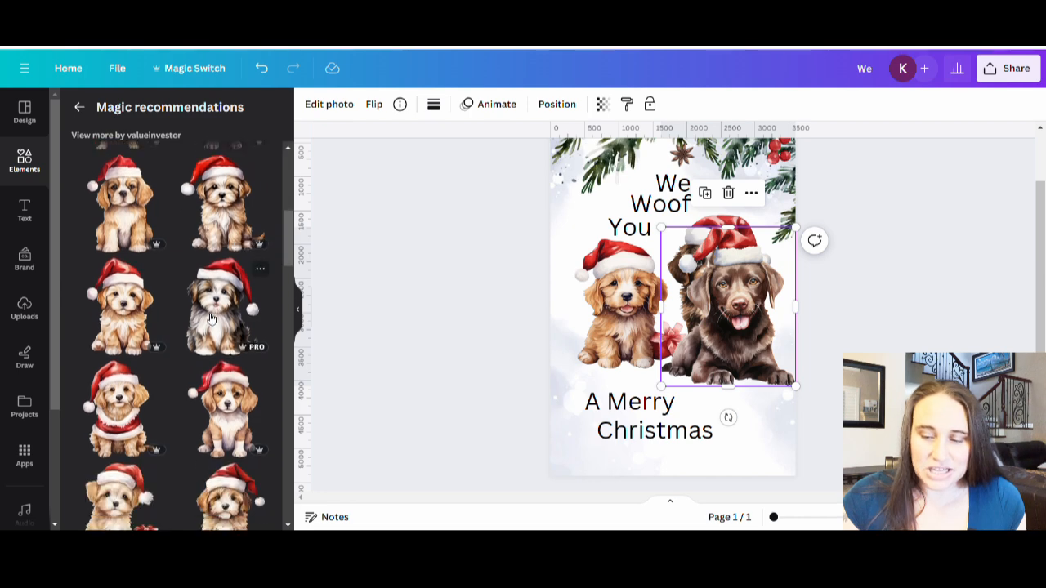
pyautogui.scroll(-2, 221, 372)
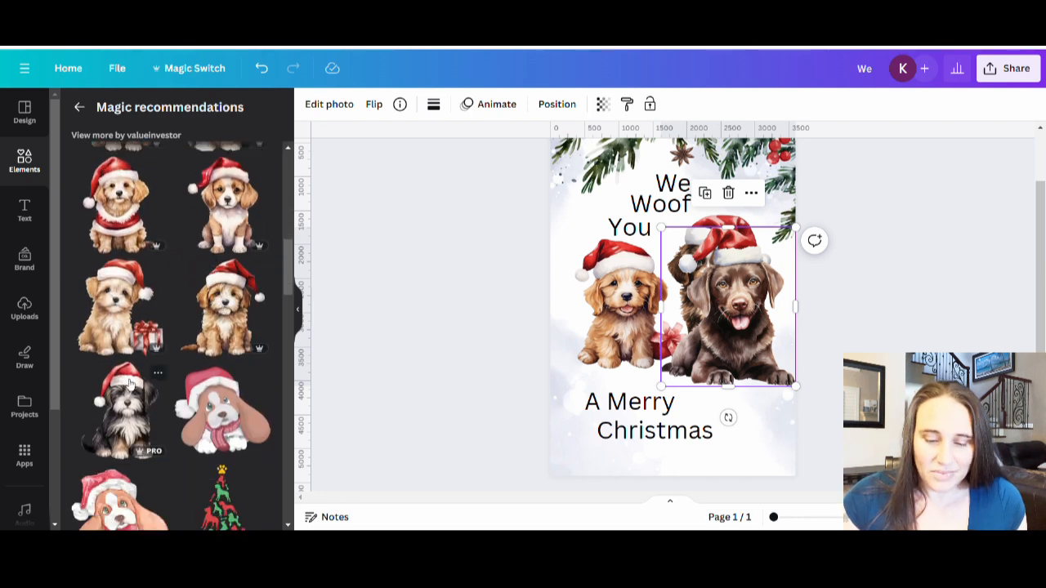
pyautogui.scroll(5, 148, 401)
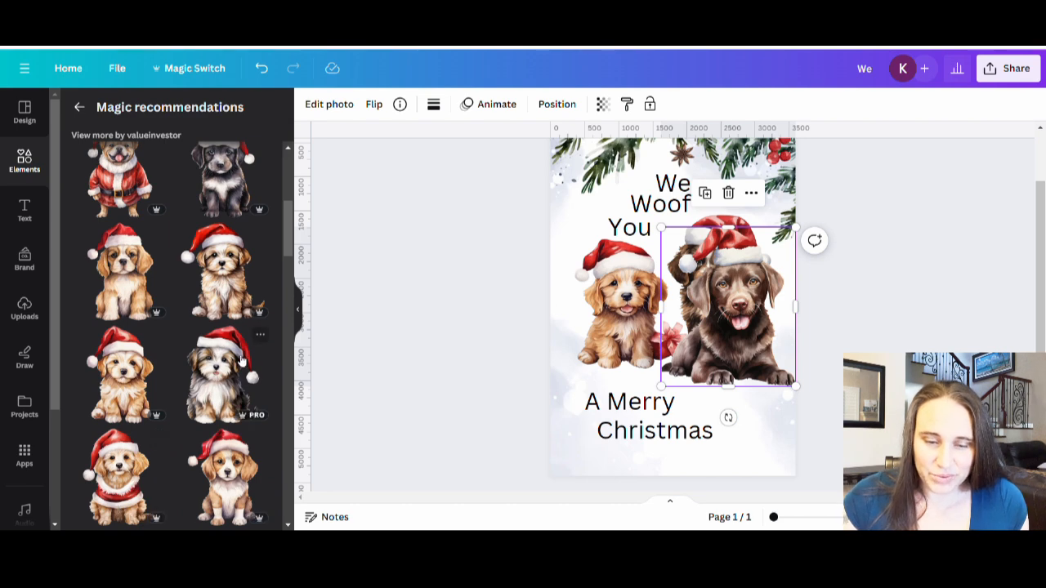
pyautogui.scroll(3, 223, 347)
pyautogui.scroll(4, 188, 405)
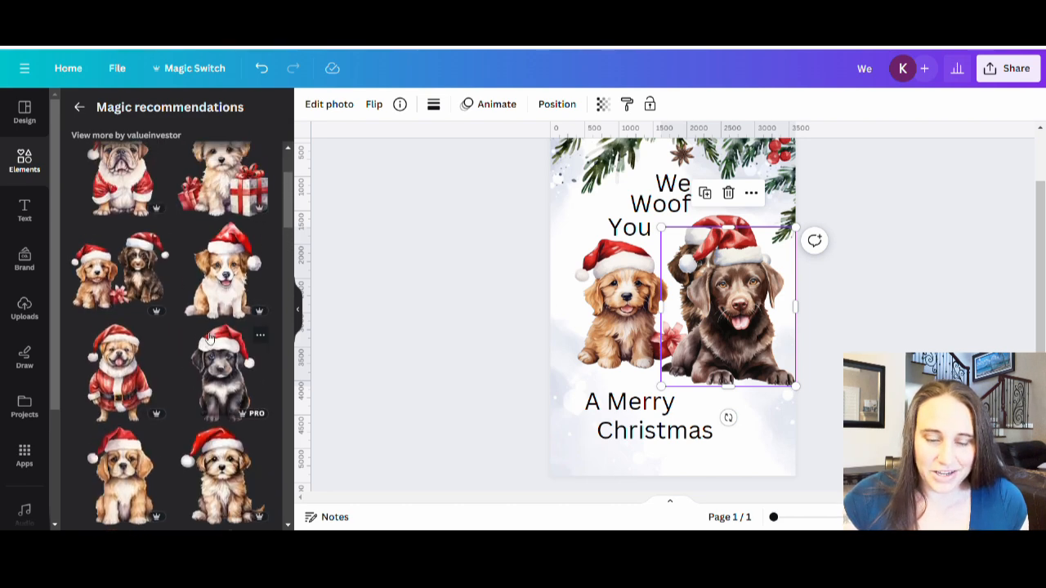
pyautogui.scroll(3, 189, 404)
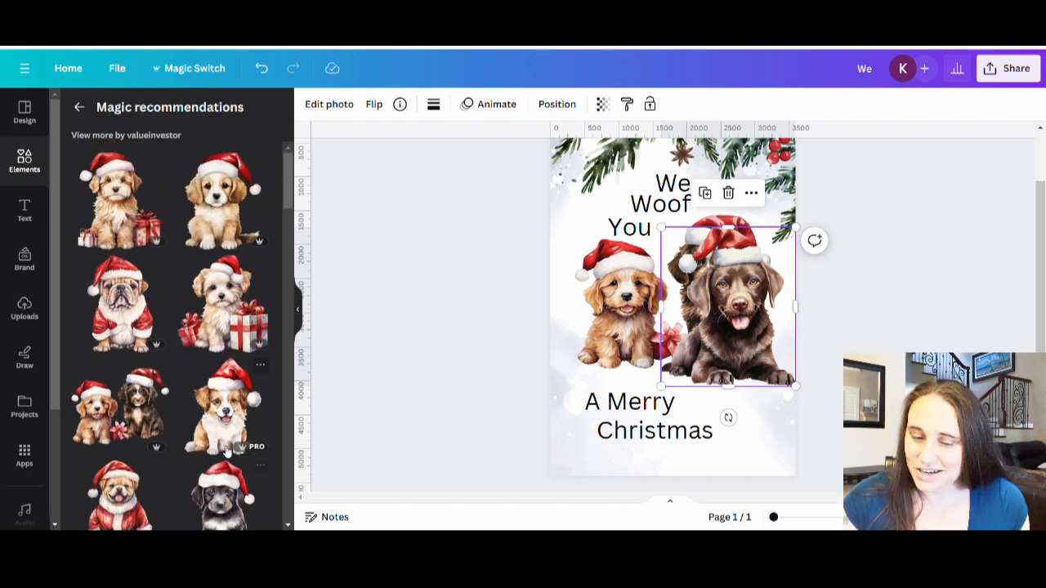
pyautogui.click(121, 308)
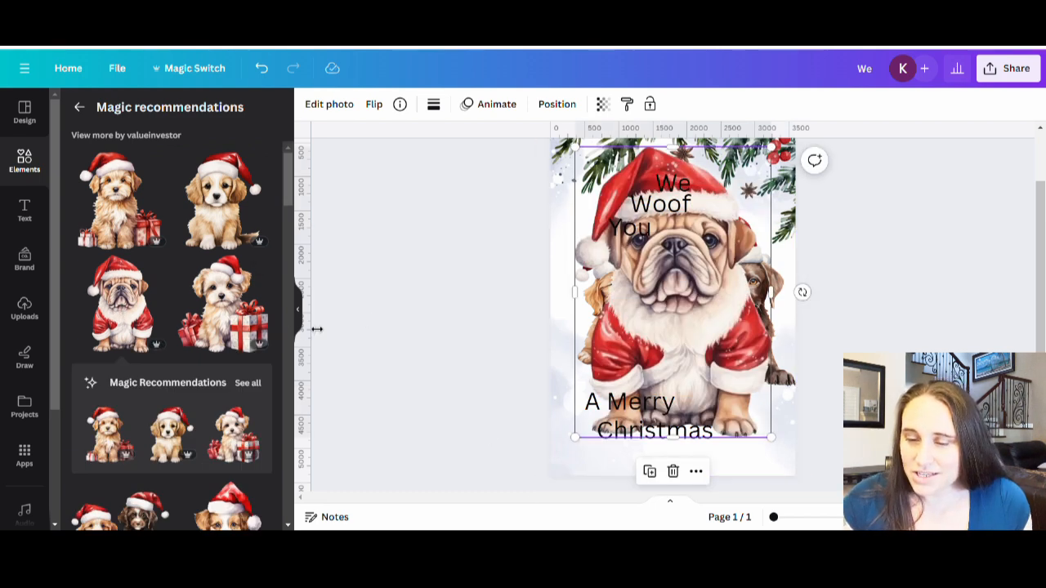
# Shrink the bulldog to roughly half its width and place it over the left-hand puppy, beside the Labrador.
pyautogui.click(299, 311)
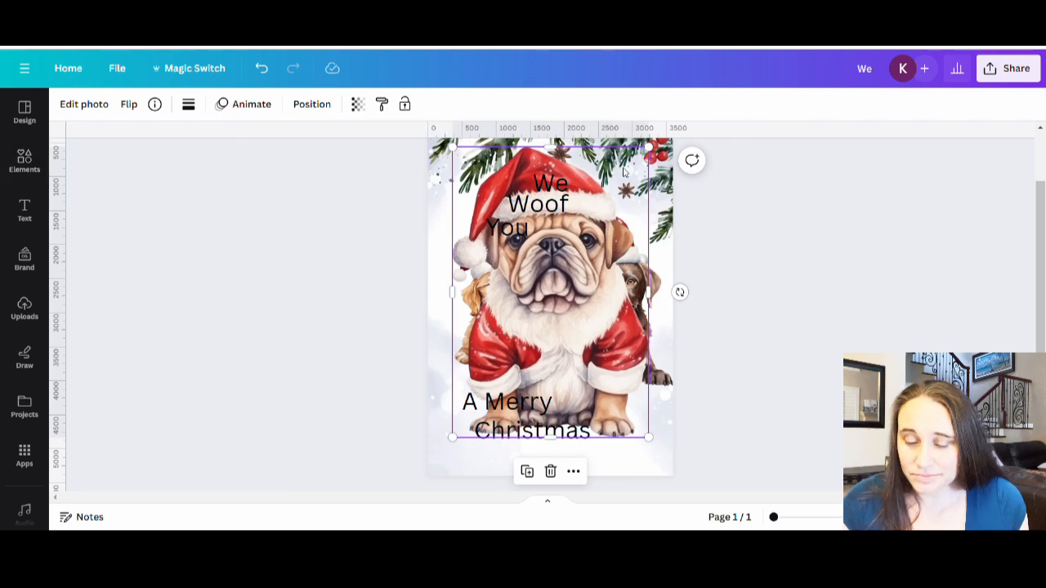
pyautogui.moveTo(648, 148); pyautogui.dragTo(554, 288)
pyautogui.moveTo(516, 314); pyautogui.dragTo(503, 324)
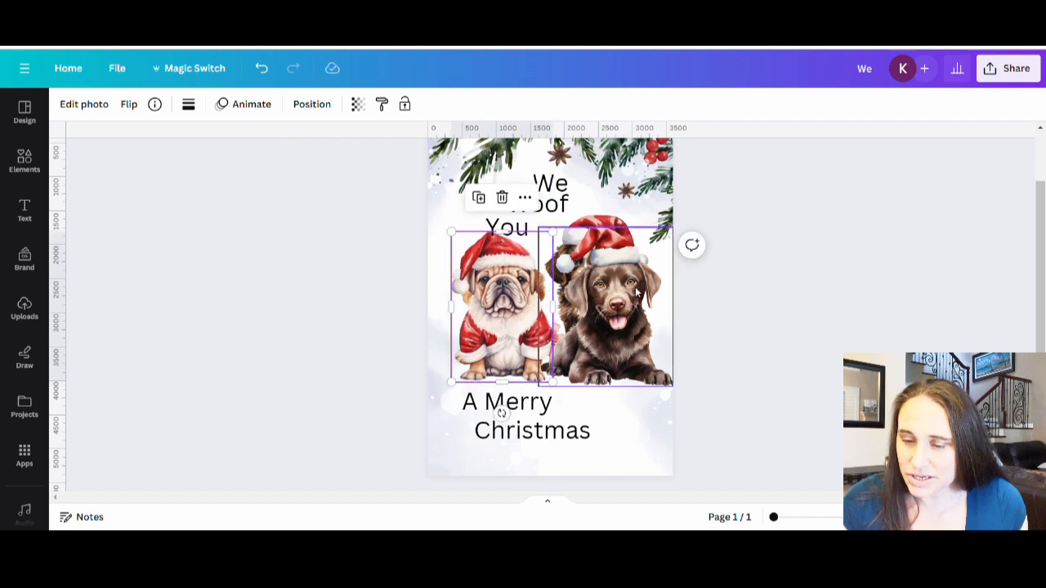
# Raise the Labrador slightly and scale it down to leave a margin at the banner's right edge.
pyautogui.moveTo(603, 323); pyautogui.dragTo(603, 308)
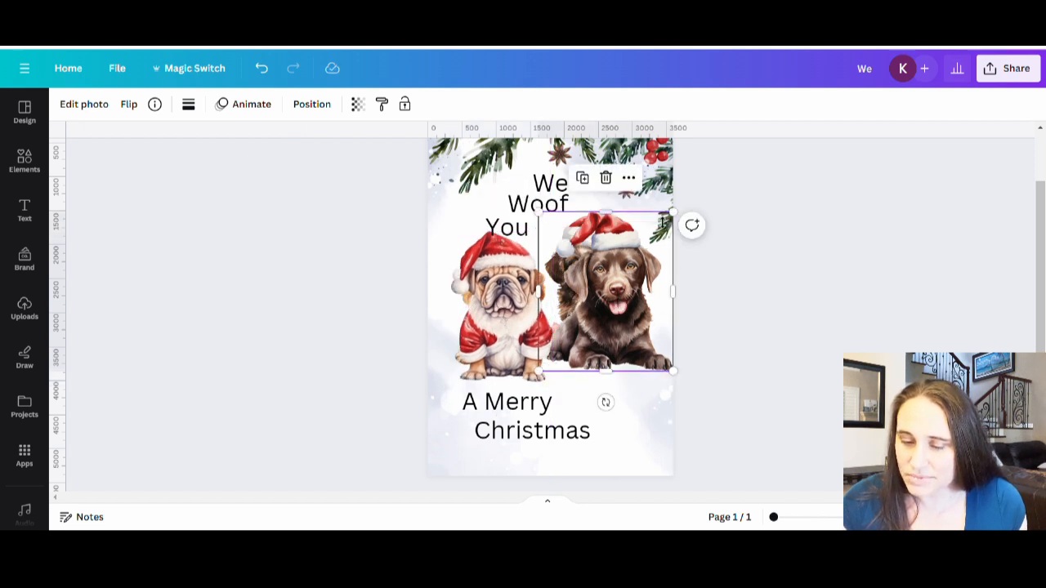
pyautogui.moveTo(675, 219); pyautogui.dragTo(647, 243)
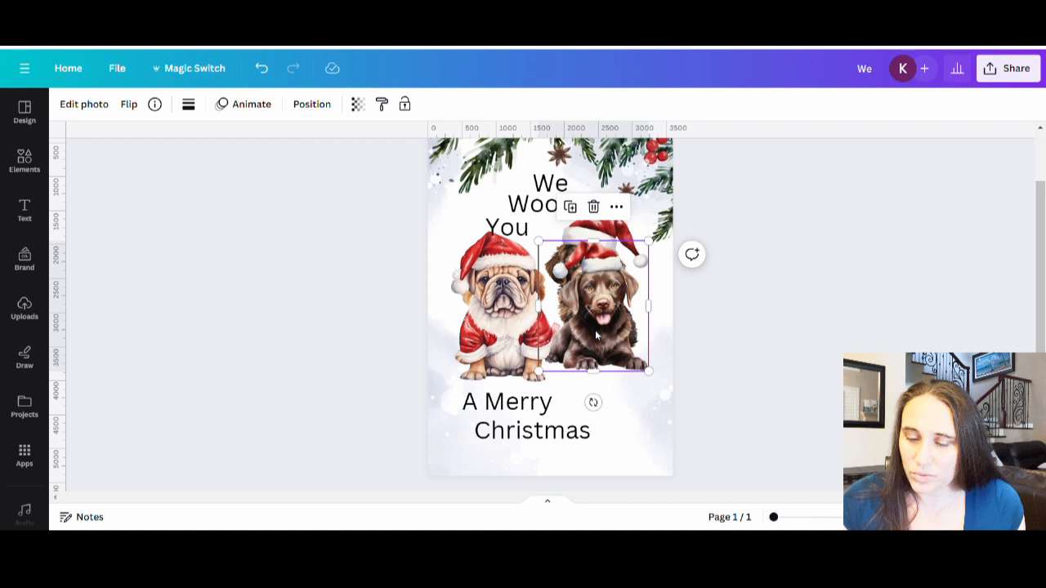
pyautogui.moveTo(610, 323); pyautogui.dragTo(617, 325)
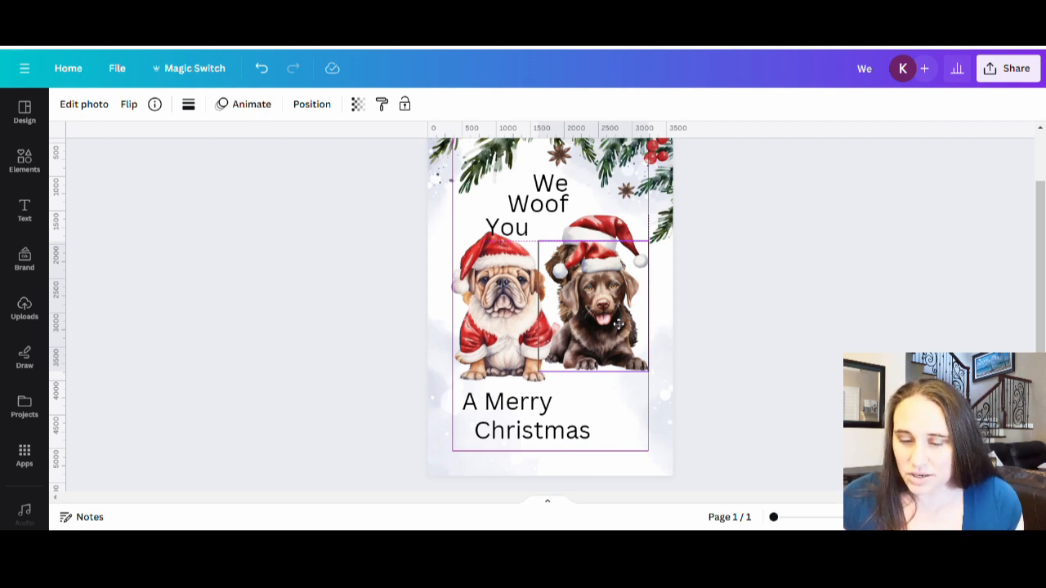
pyautogui.click(619, 325)
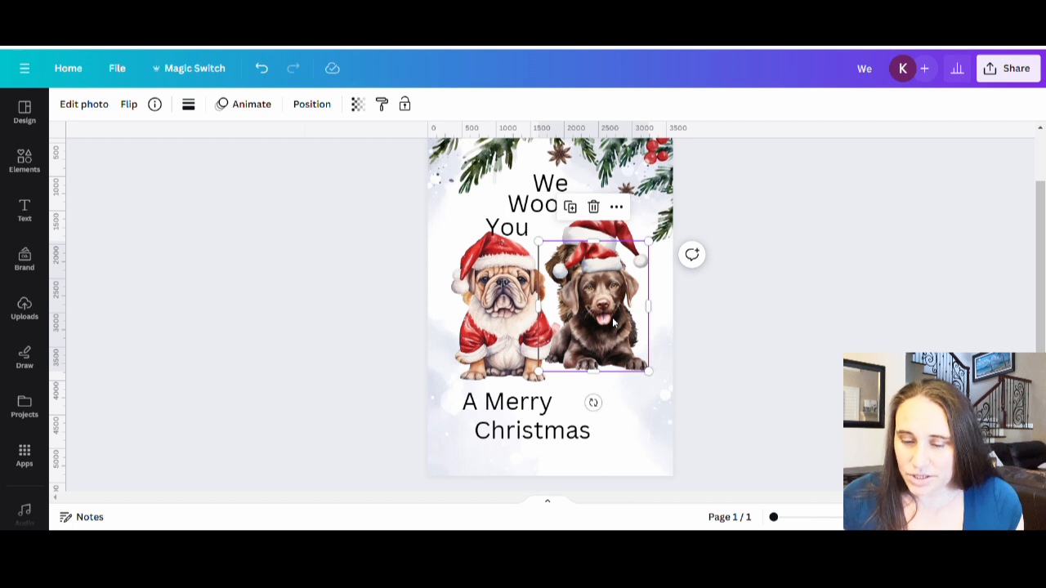
# Move the bulldog up level with the Labrador's base and scale it down slightly.
pyautogui.moveTo(511, 344); pyautogui.dragTo(513, 337)
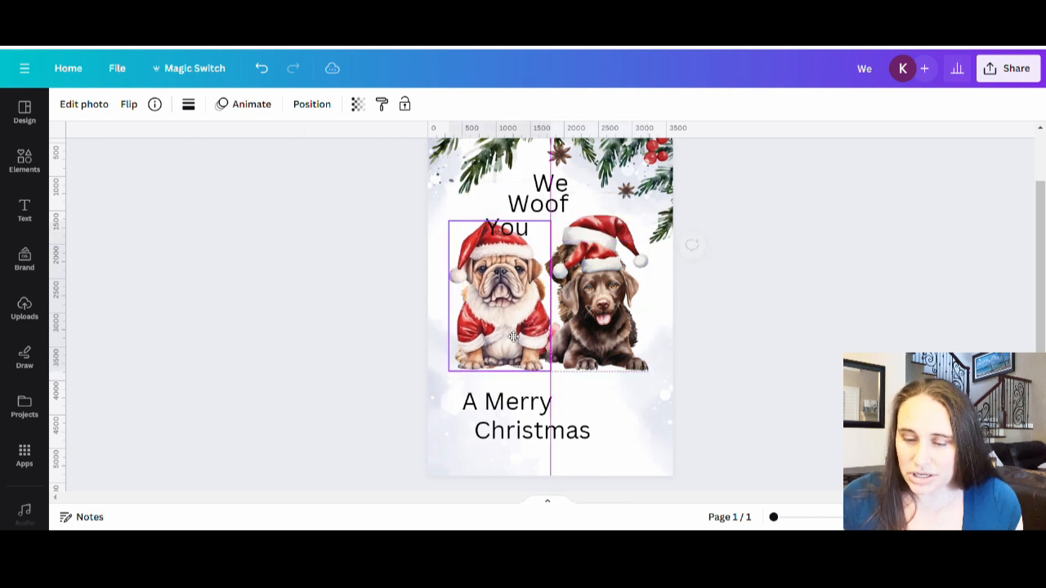
pyautogui.click(559, 233)
pyautogui.click(556, 229)
pyautogui.moveTo(551, 219); pyautogui.dragTo(542, 238)
pyautogui.moveTo(497, 341); pyautogui.dragTo(498, 338)
# Send the Labrador and the bulldog behind the graphic of the two puppies.
pyautogui.click(592, 319)
pyautogui.click(593, 320)
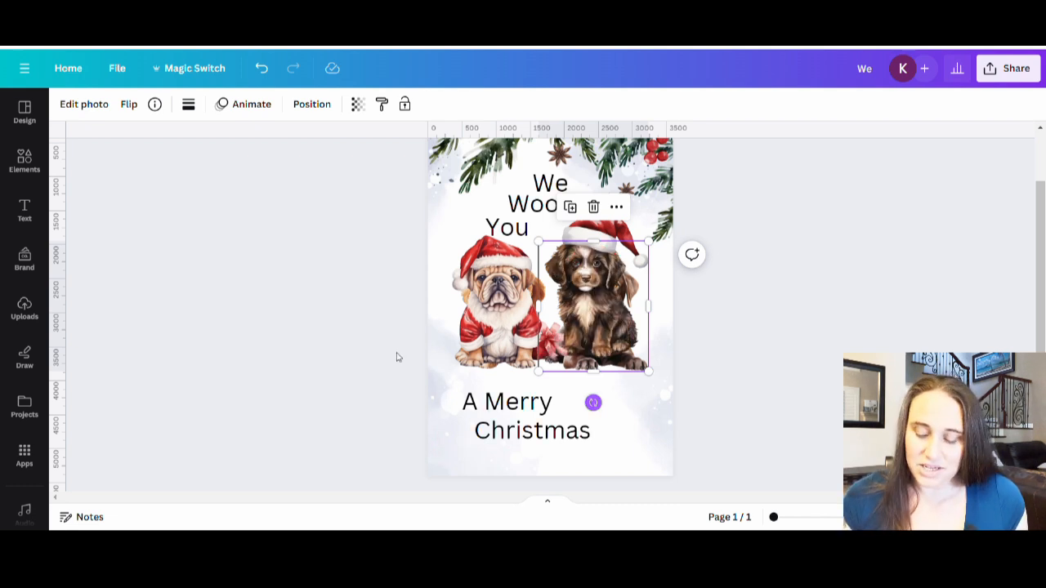
pyautogui.click(509, 319)
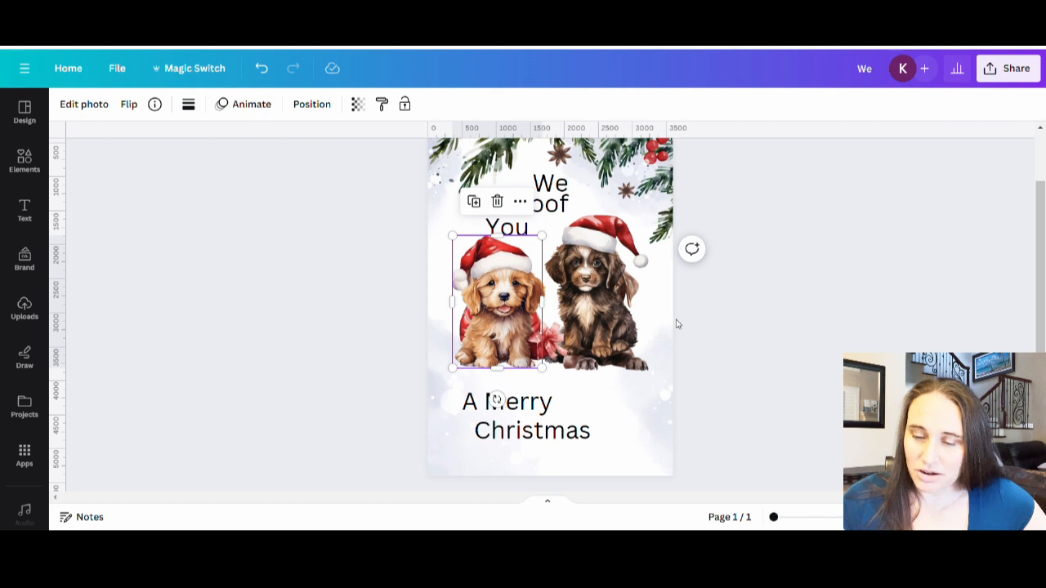
pyautogui.click(707, 340)
# Shrink the two-puppy graphic to a little over half its width and place it in front, between the bulldog and the Labrador.
pyautogui.click(541, 314)
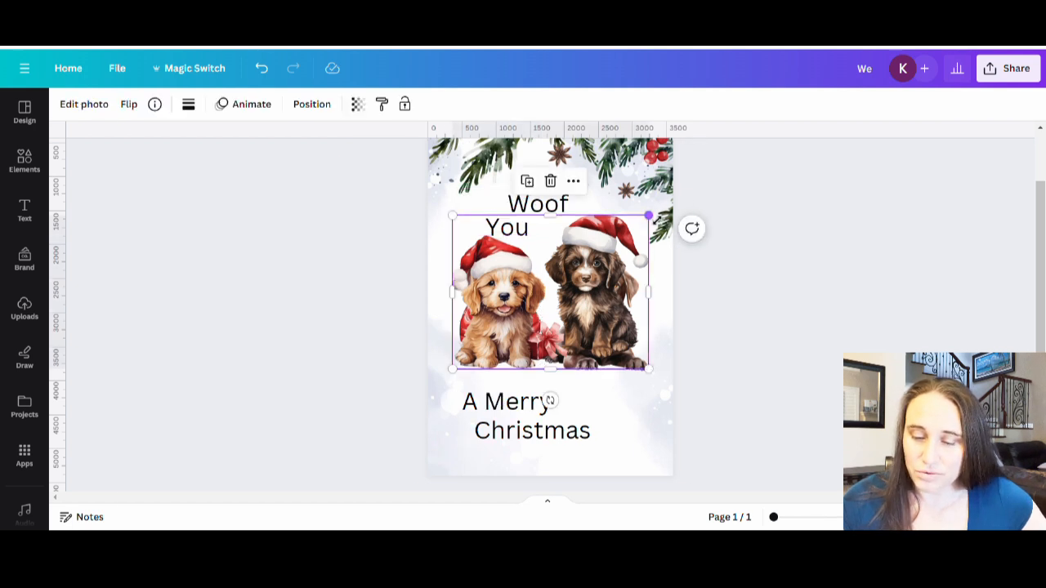
pyautogui.moveTo(648, 216); pyautogui.dragTo(572, 281)
pyautogui.moveTo(529, 333); pyautogui.dragTo(559, 347)
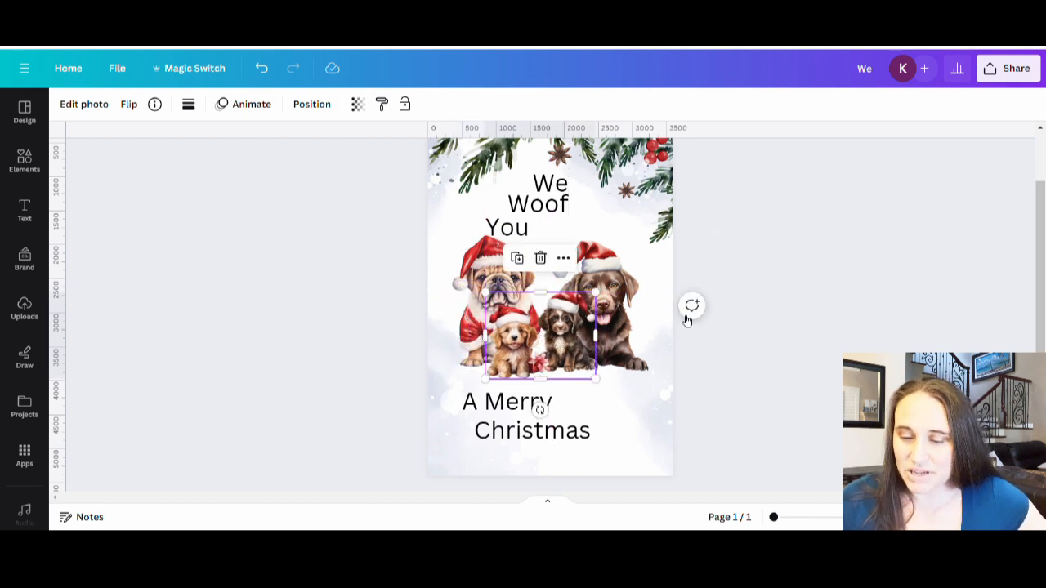
pyautogui.click(770, 315)
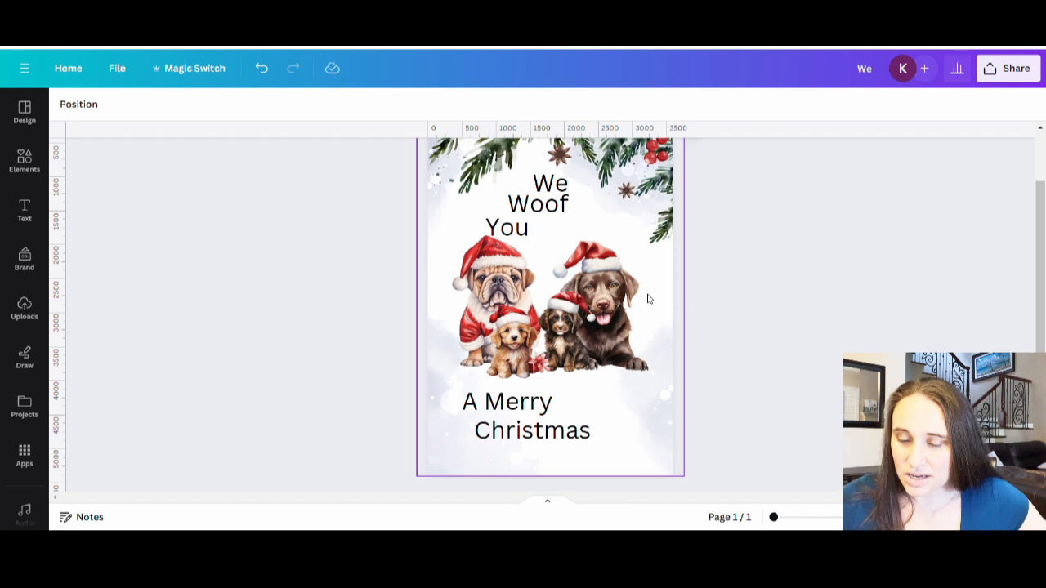
# Raise the Labrador a little and shift the bulldog and the two puppies slightly right to tighten the dog group.
pyautogui.moveTo(590, 301); pyautogui.dragTo(622, 288)
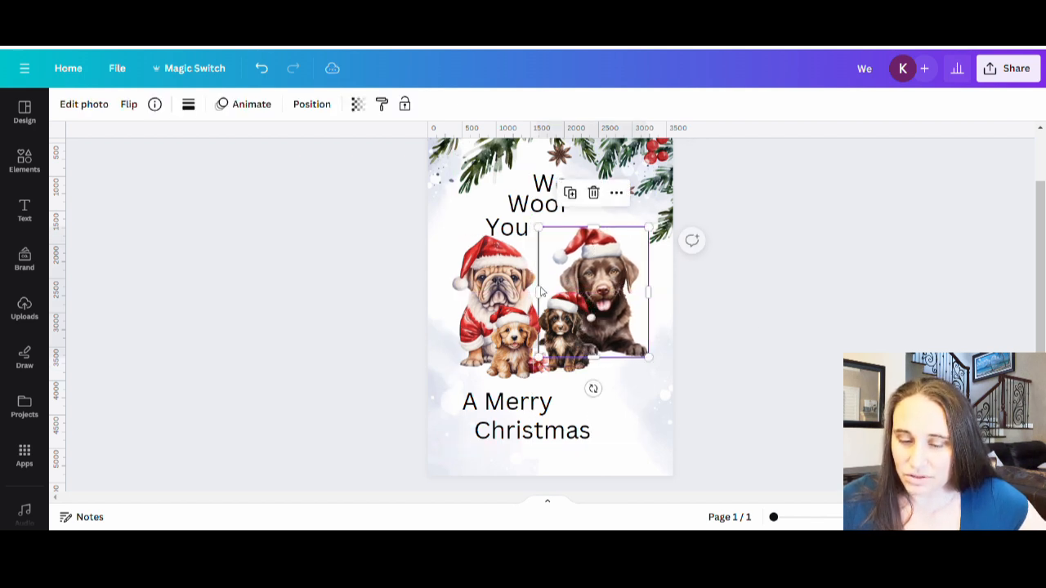
pyautogui.moveTo(498, 282); pyautogui.dragTo(507, 284)
pyautogui.moveTo(550, 352); pyautogui.dragTo(564, 353)
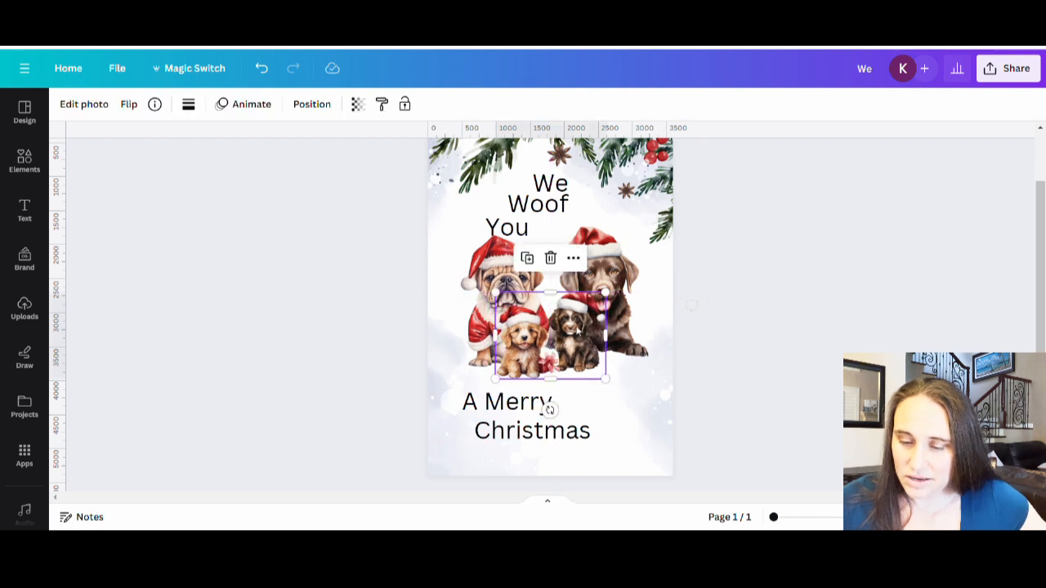
pyautogui.moveTo(612, 296)
pyautogui.mouseDown()
pyautogui.moveTo(609, 304)
pyautogui.moveTo(616, 297)
pyautogui.mouseUp()
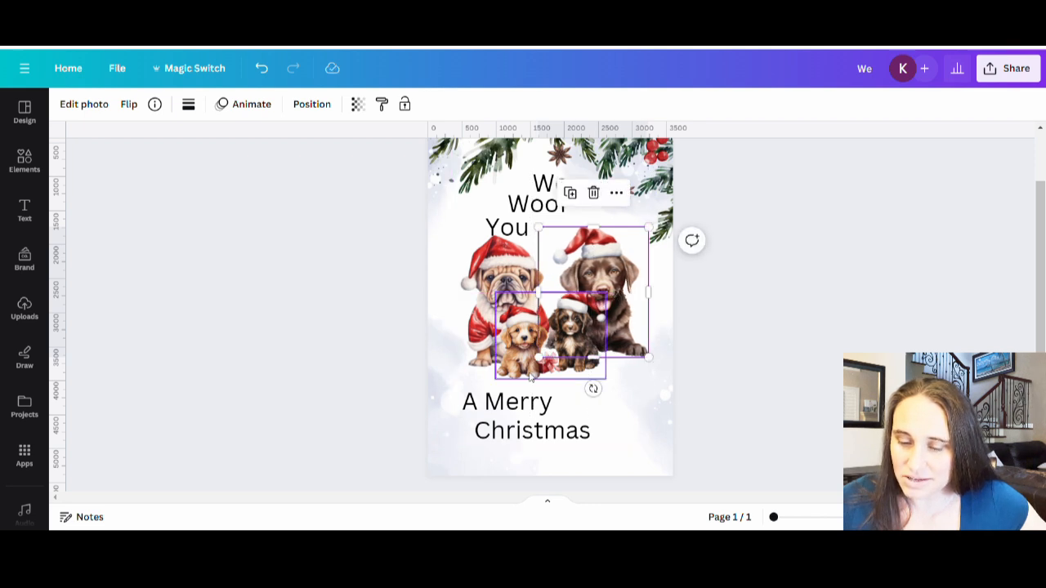
# Lower the two-puppy graphic, scale it down slightly and center it just above "A Merry".
pyautogui.click(536, 374)
pyautogui.moveTo(553, 365); pyautogui.dragTo(556, 375)
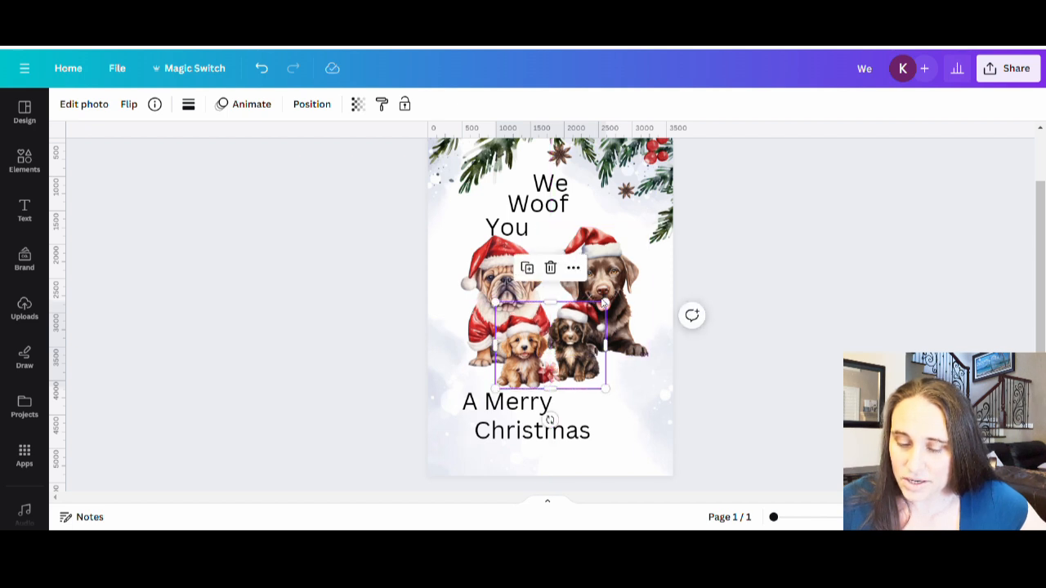
pyautogui.moveTo(606, 303); pyautogui.dragTo(609, 316)
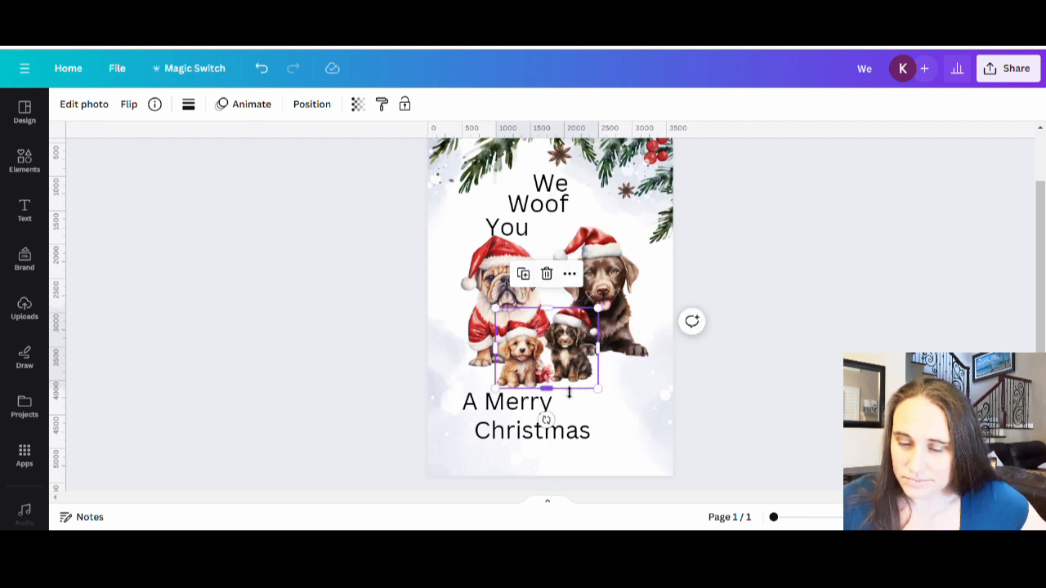
pyautogui.moveTo(577, 365); pyautogui.dragTo(583, 361)
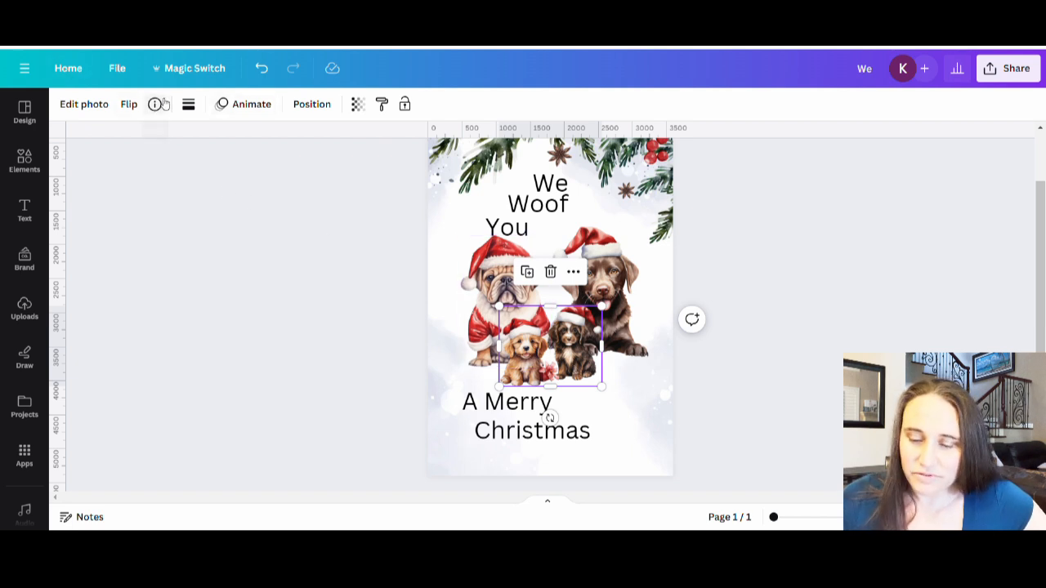
# Flip the two-puppy graphic horizontally and shift it slightly right in front of the larger dogs.
pyautogui.click(129, 104)
pyautogui.click(188, 141)
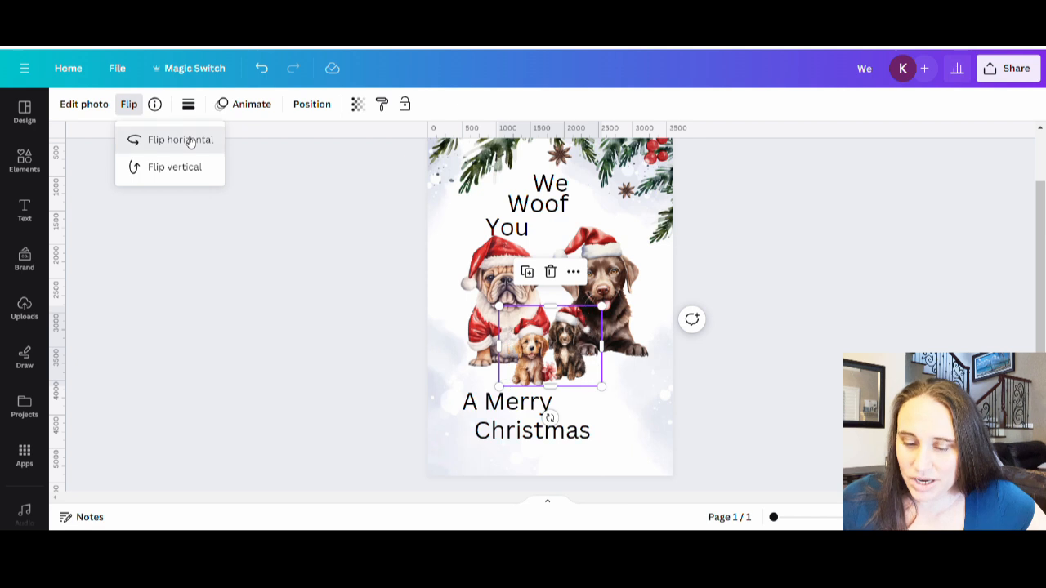
pyautogui.click(797, 320)
pyautogui.click(801, 320)
pyautogui.moveTo(528, 352); pyautogui.dragTo(571, 364)
pyautogui.click(779, 316)
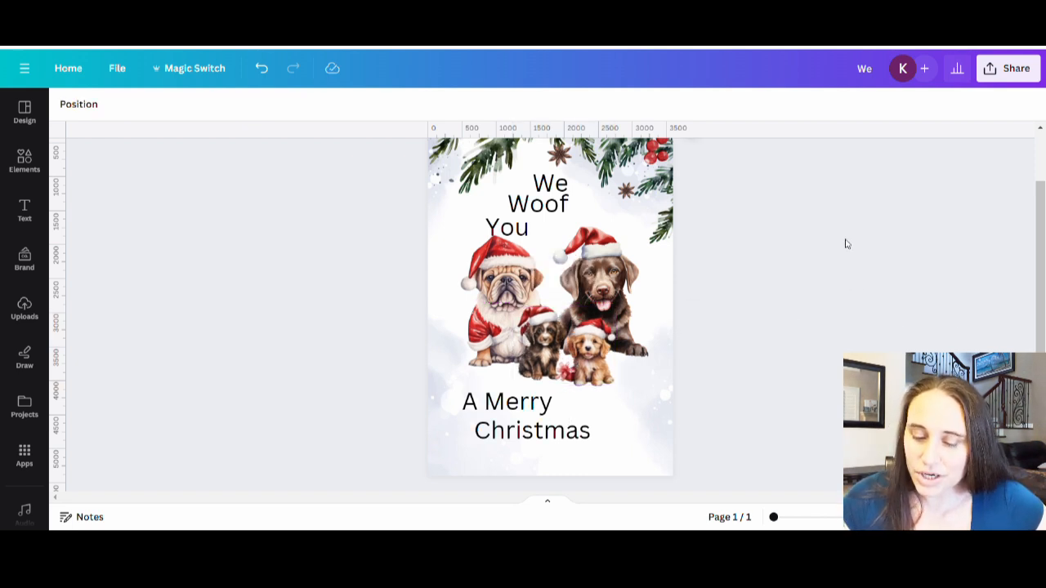
# Color the "We" text with the bright red from the bulldog graphic's photo colors.
pyautogui.scroll(1, 830, 238)
pyautogui.scroll(-1, 828, 236)
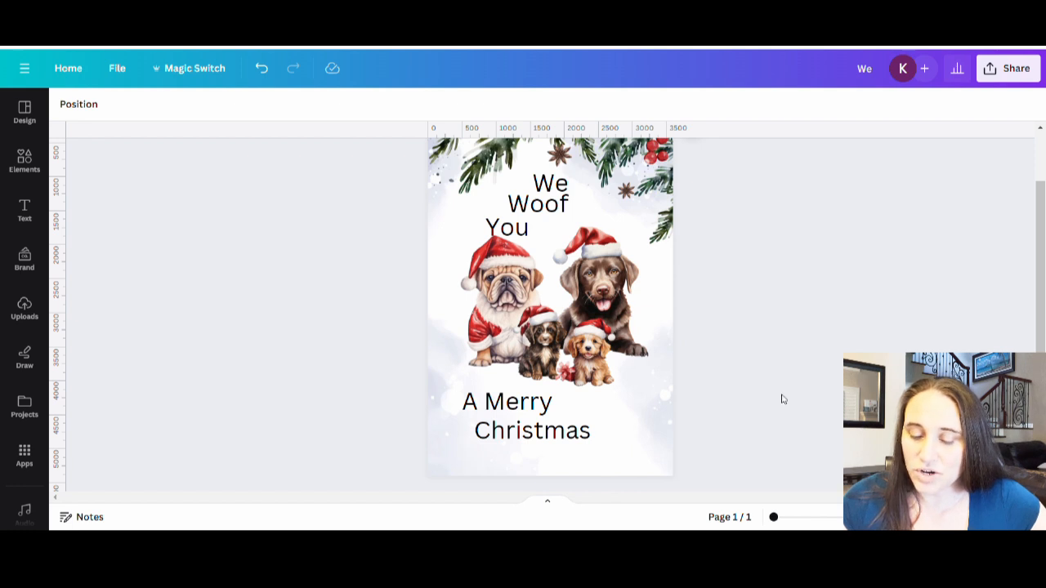
pyautogui.click(549, 188)
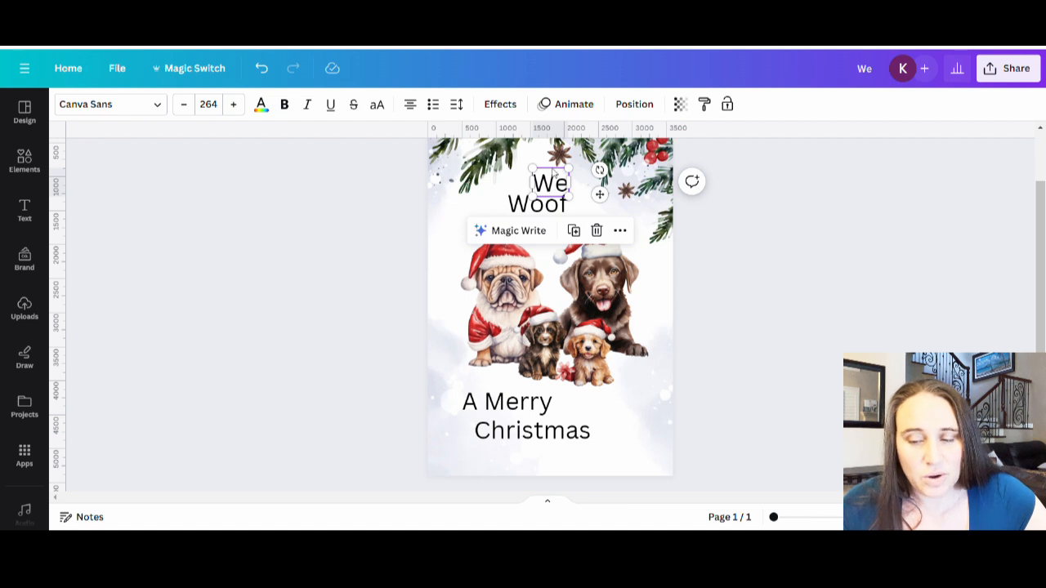
pyautogui.click(261, 106)
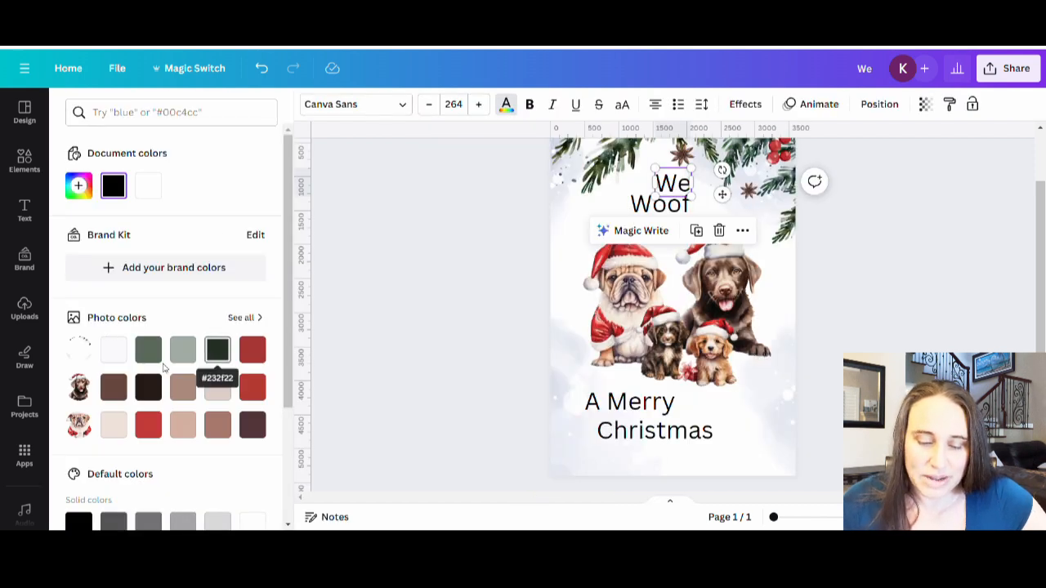
pyautogui.click(153, 433)
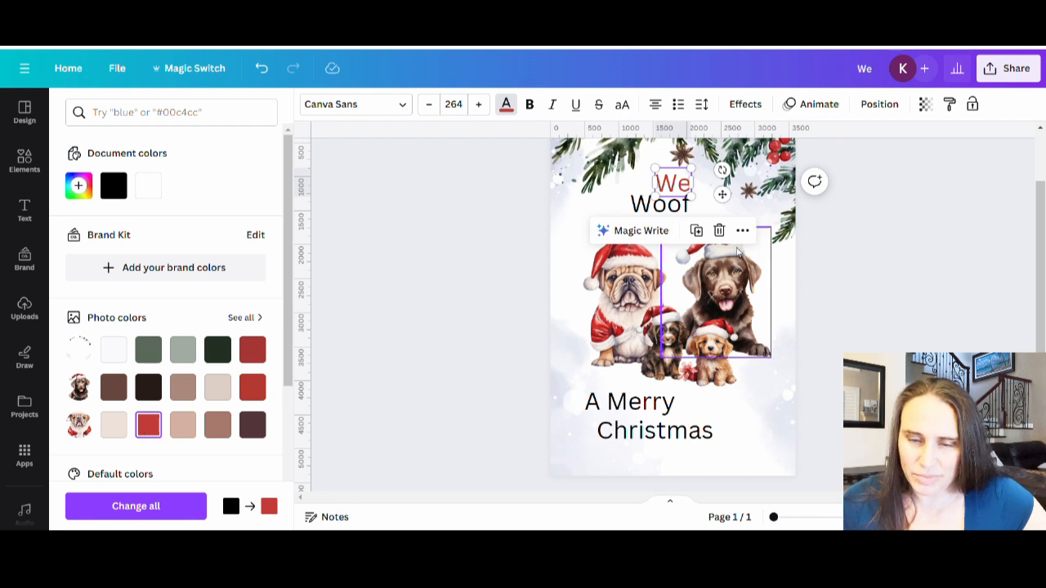
# Color the "You" and "Christmas" texts with the red already used for "We".
pyautogui.click(736, 210)
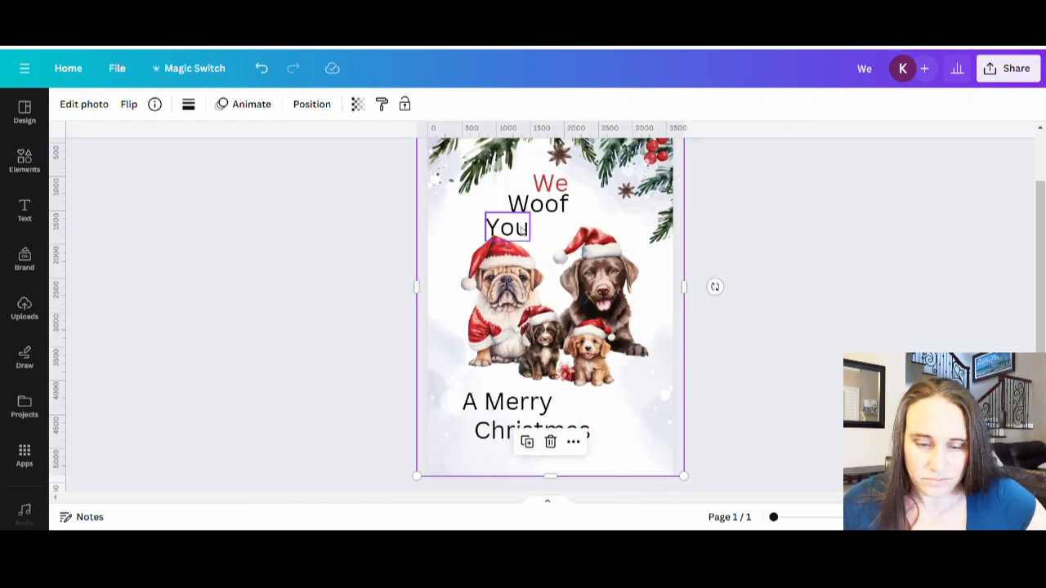
pyautogui.click(514, 228)
pyautogui.click(261, 104)
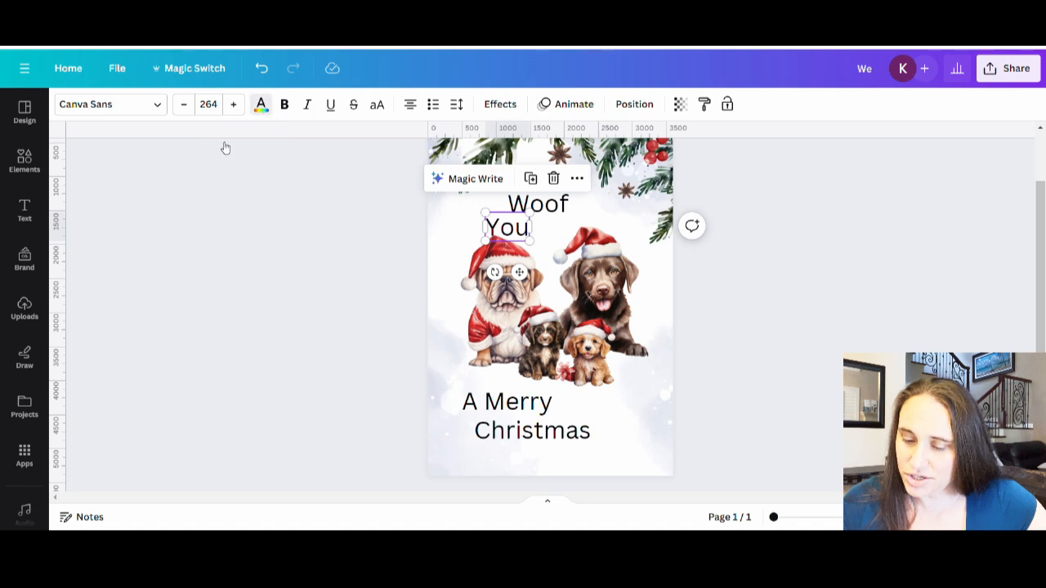
pyautogui.click(151, 188)
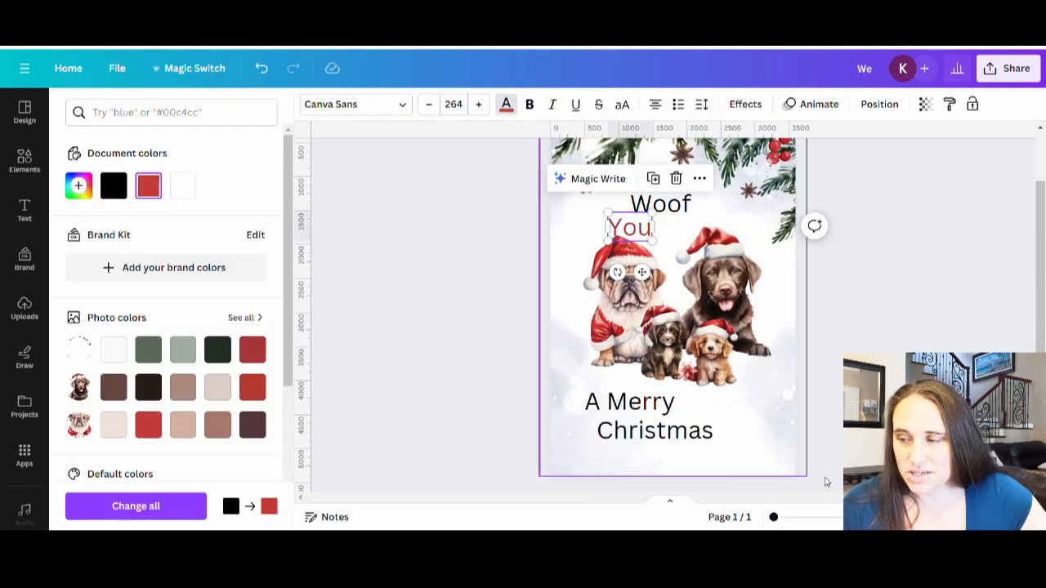
pyautogui.click(694, 442)
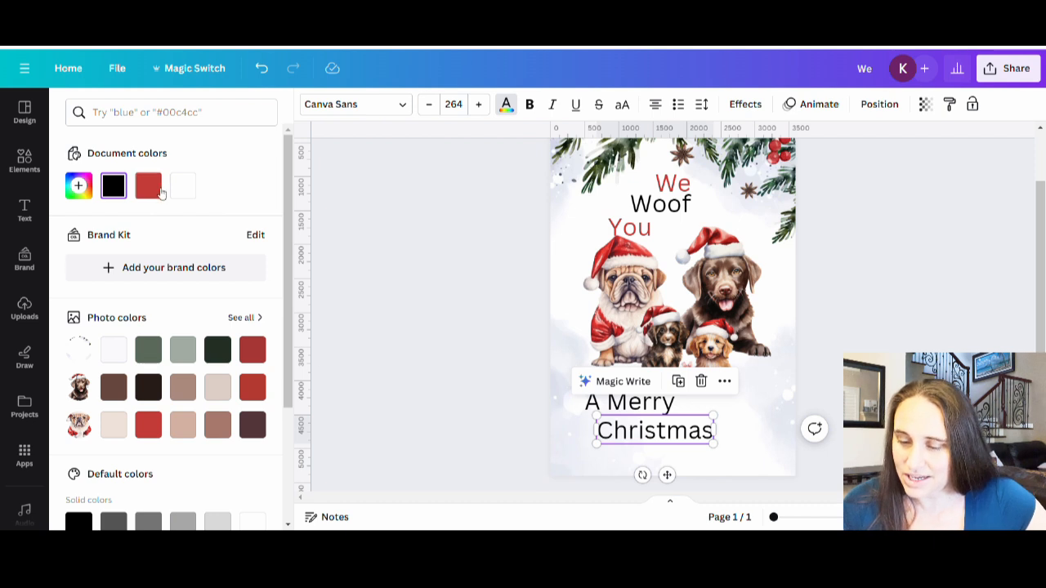
pyautogui.click(151, 188)
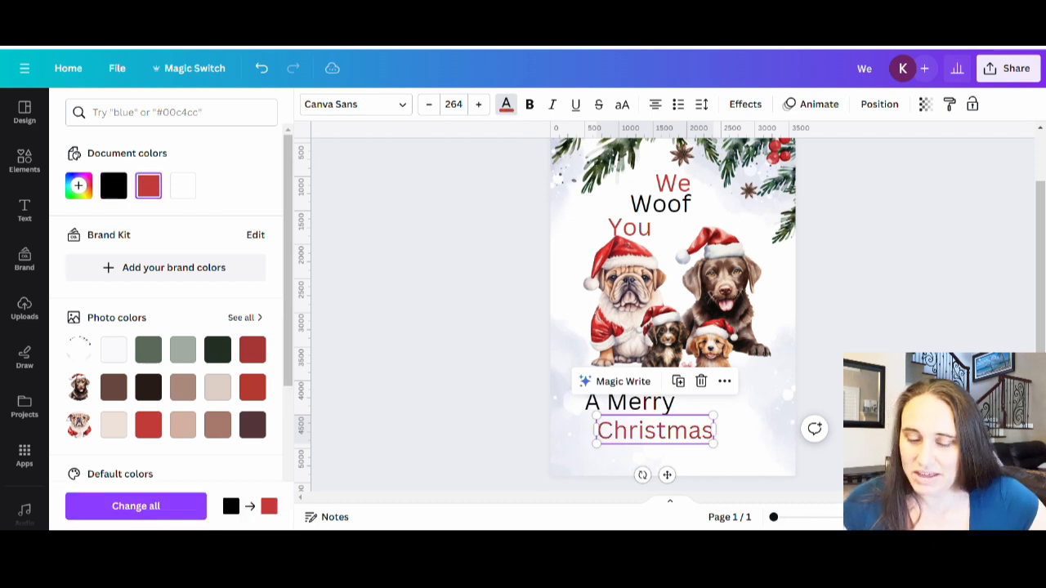
pyautogui.click(779, 313)
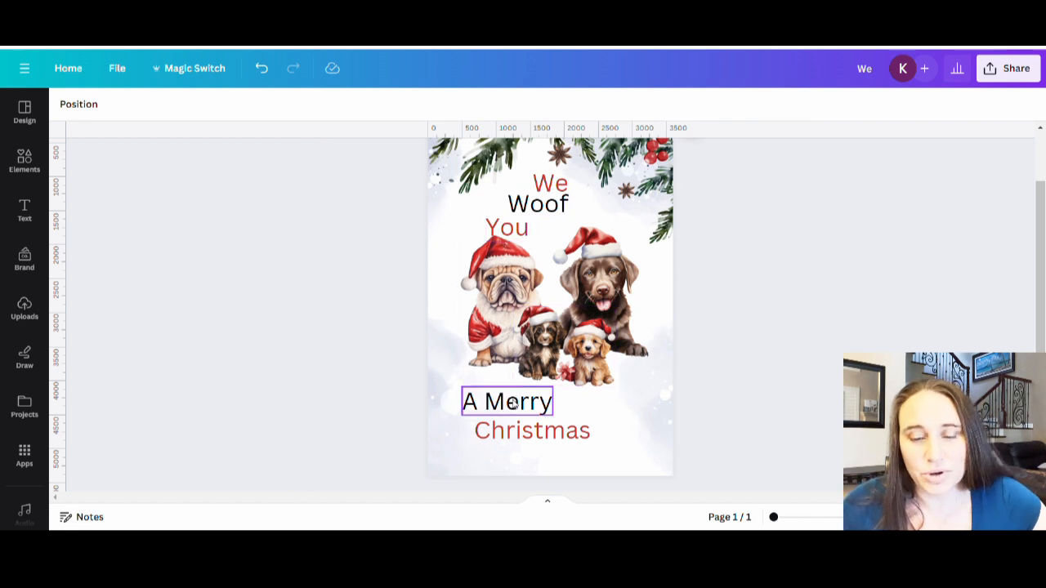
# Color the "Woof" and "A Merry" texts with the medium muted green from the background image's photo colors.
pyautogui.click(536, 205)
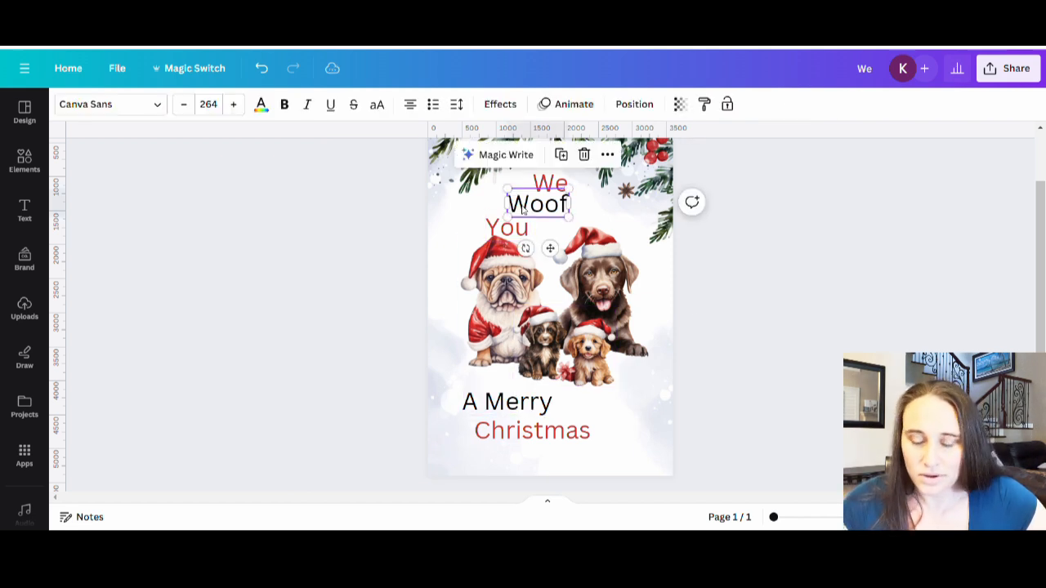
pyautogui.click(261, 106)
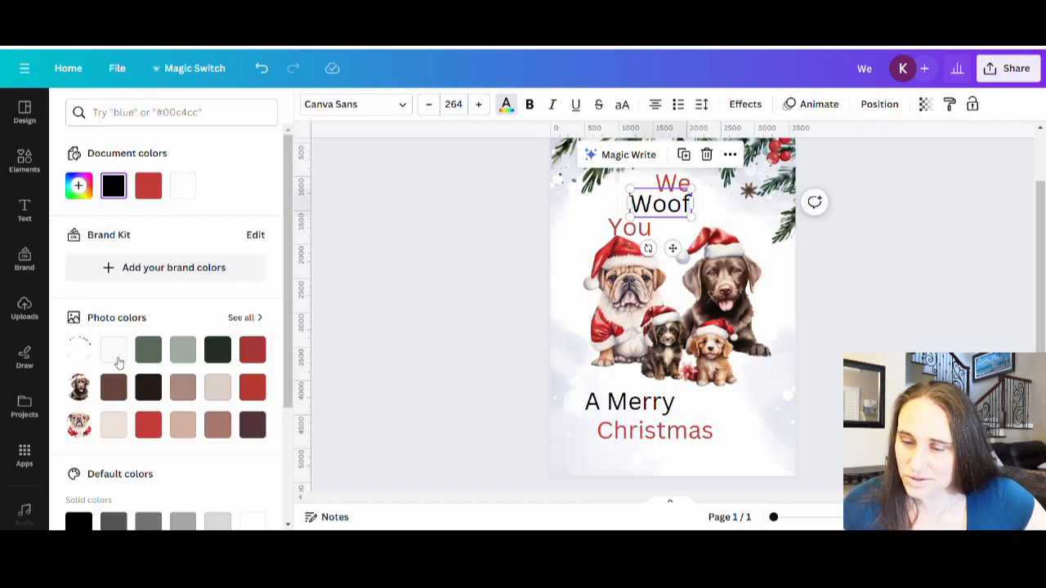
pyautogui.click(155, 358)
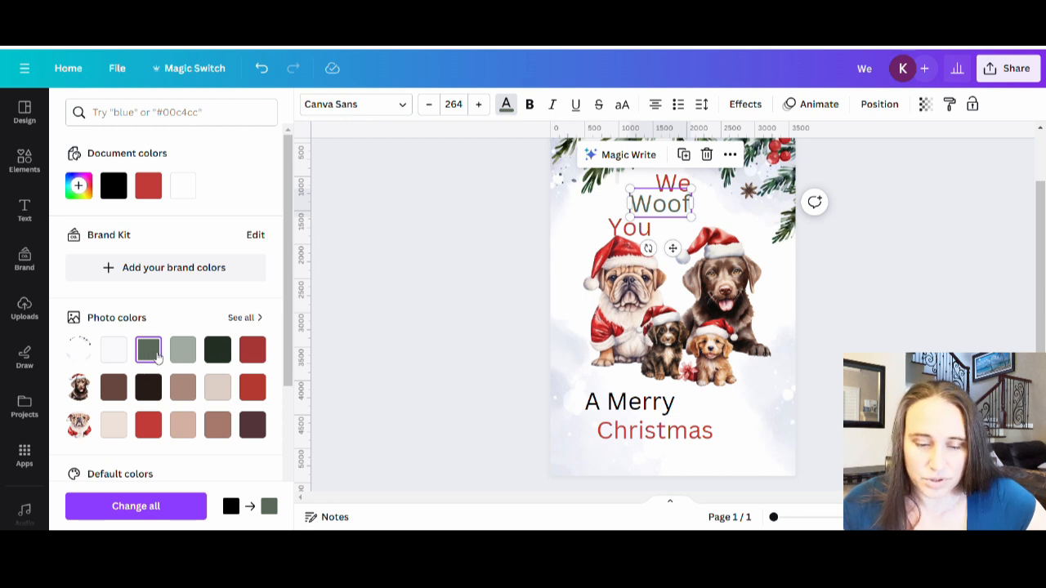
pyautogui.click(629, 401)
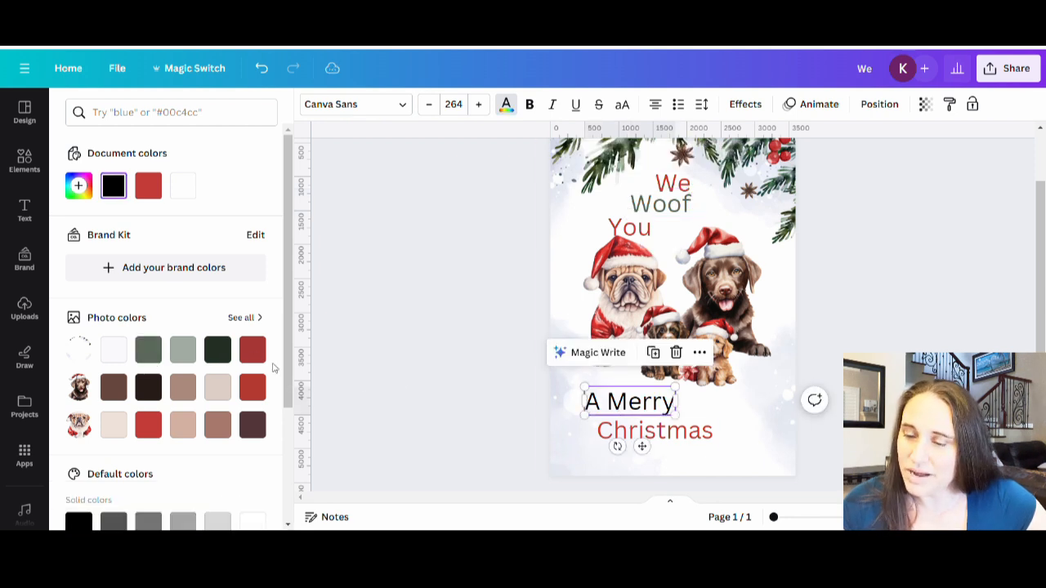
pyautogui.click(148, 350)
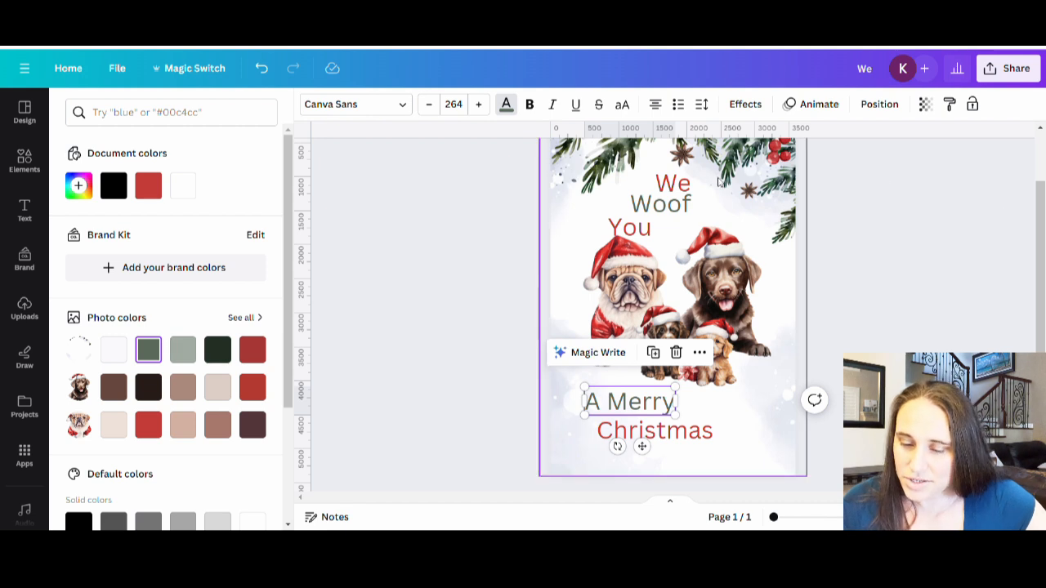
pyautogui.click(464, 282)
pyautogui.click(351, 280)
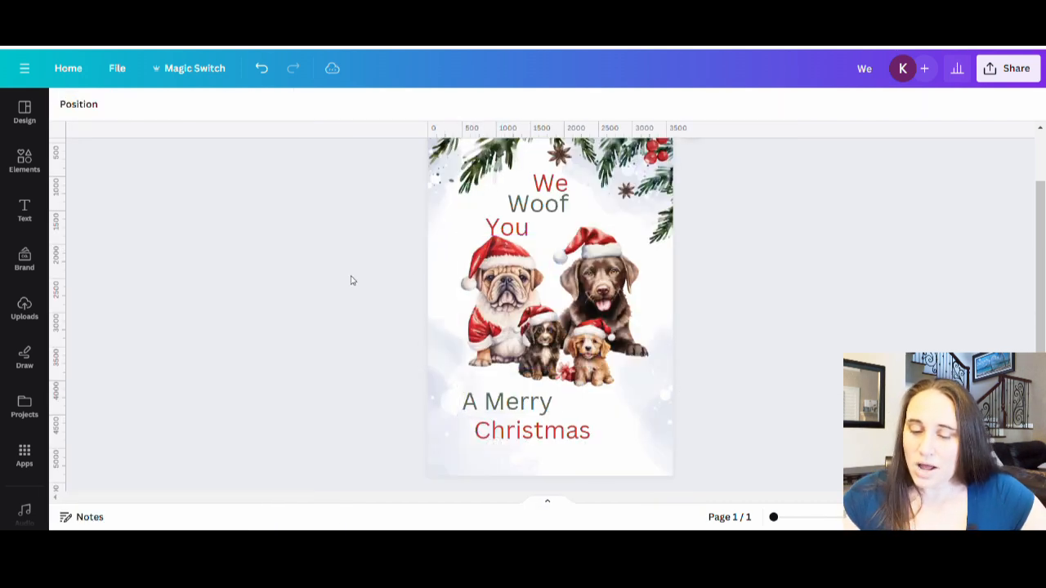
# Find the font Sacred Bridge Old Regular, apply it to "We", and replace Canva Sans with it across the whole design.
pyautogui.scroll(2, 855, 324)
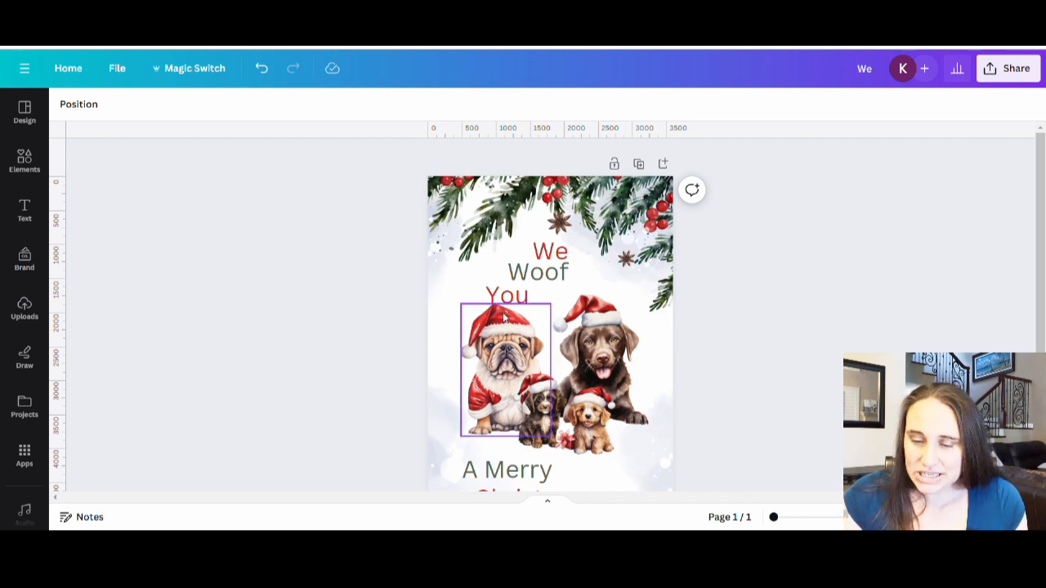
pyautogui.click(538, 250)
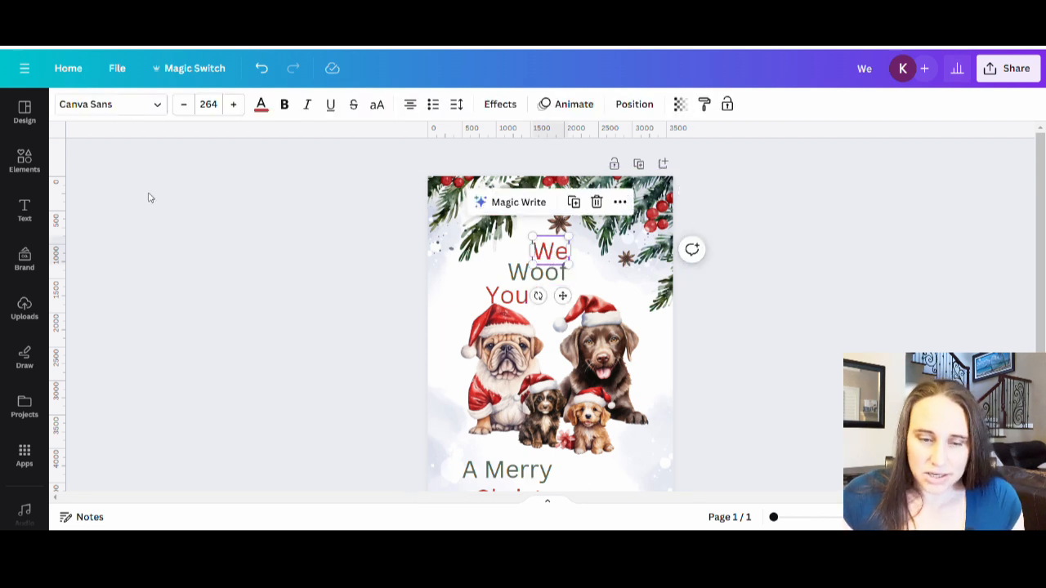
pyautogui.click(105, 103)
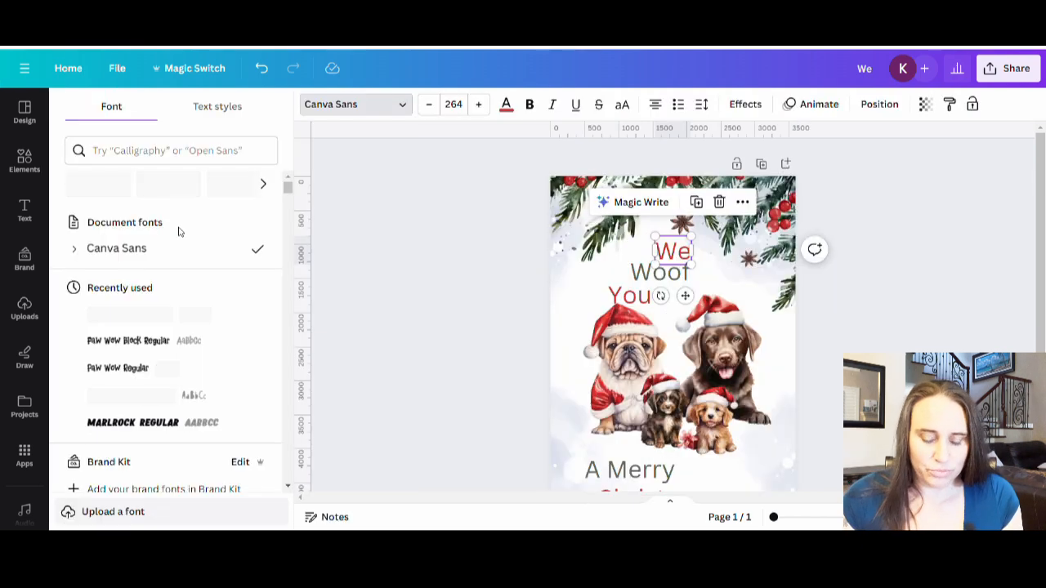
pyautogui.click(144, 154)
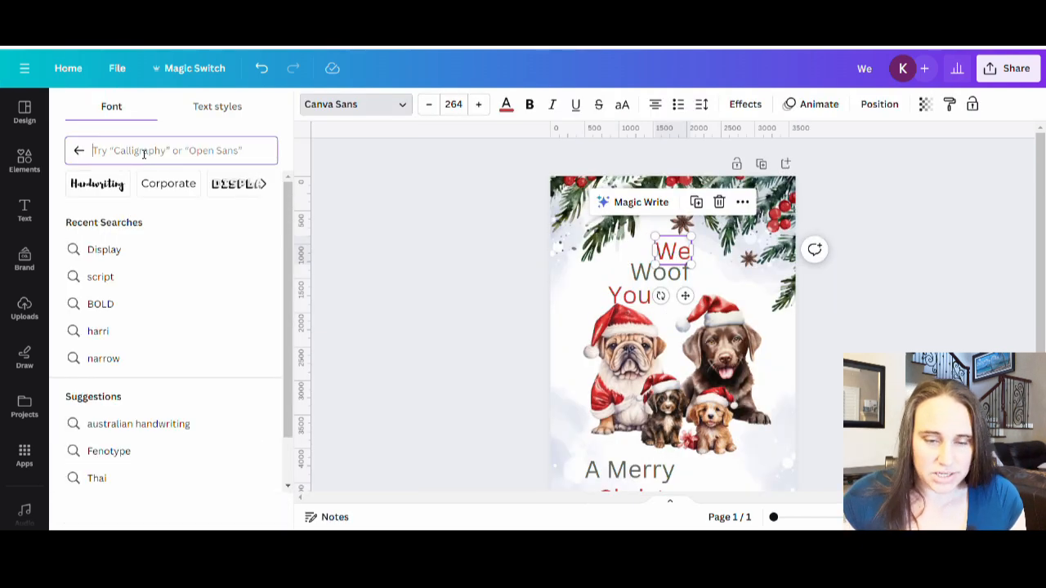
pyautogui.write('sacred')
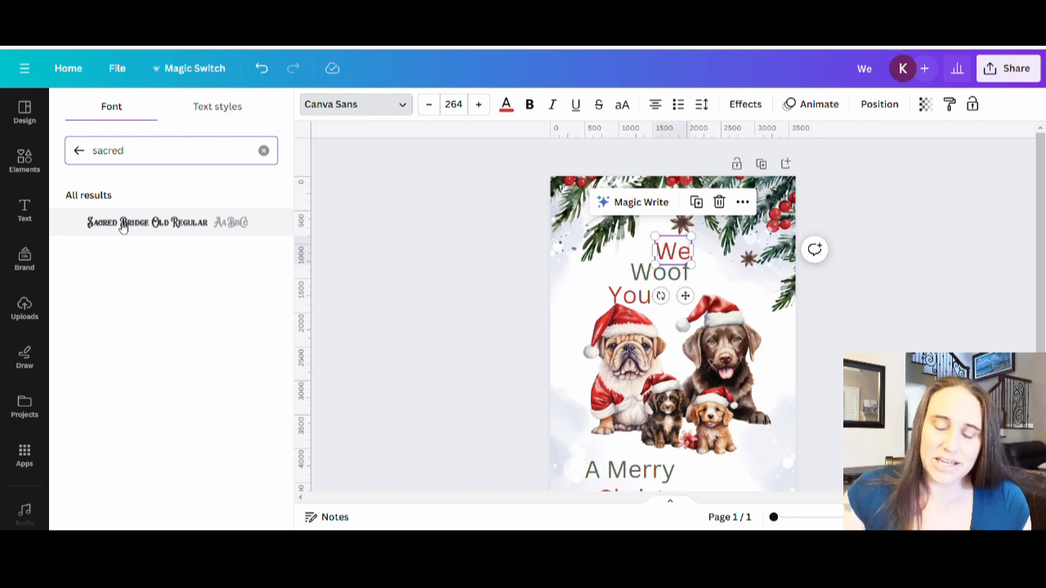
pyautogui.click(122, 225)
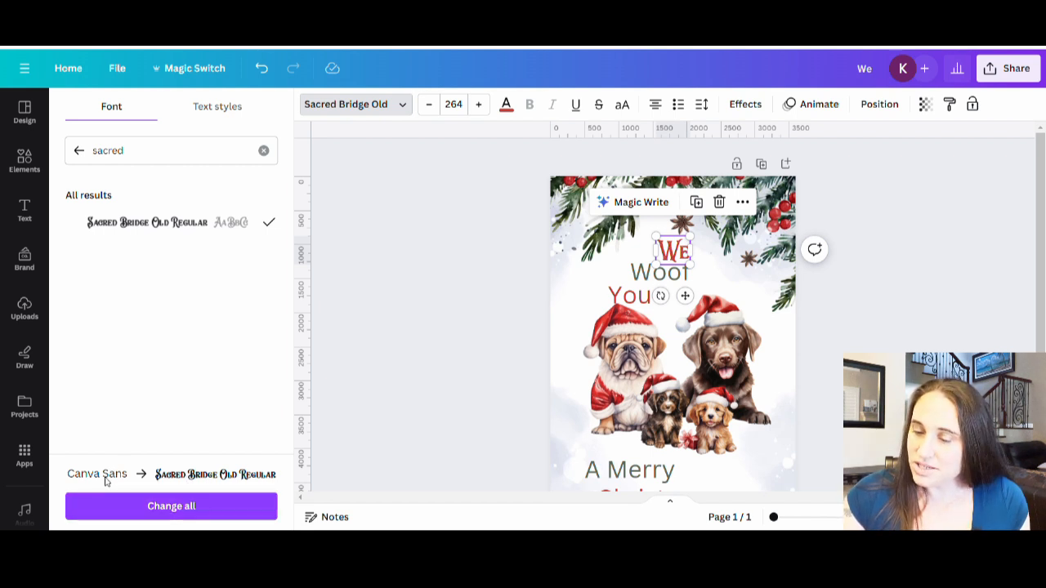
pyautogui.click(96, 503)
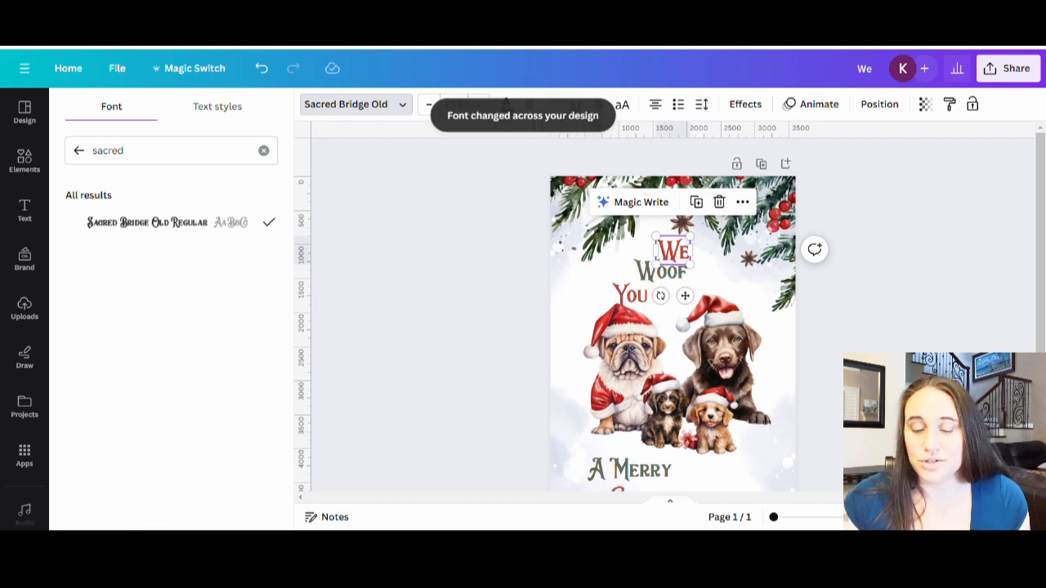
pyautogui.click(869, 327)
pyautogui.scroll(-1, 862, 285)
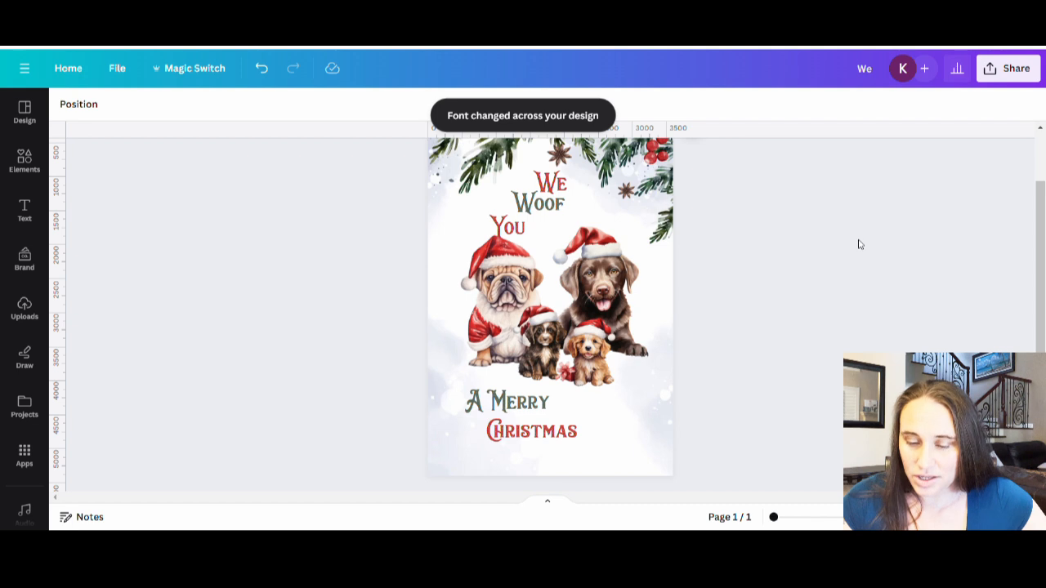
pyautogui.scroll(1, 694, 344)
pyautogui.scroll(-1, 572, 393)
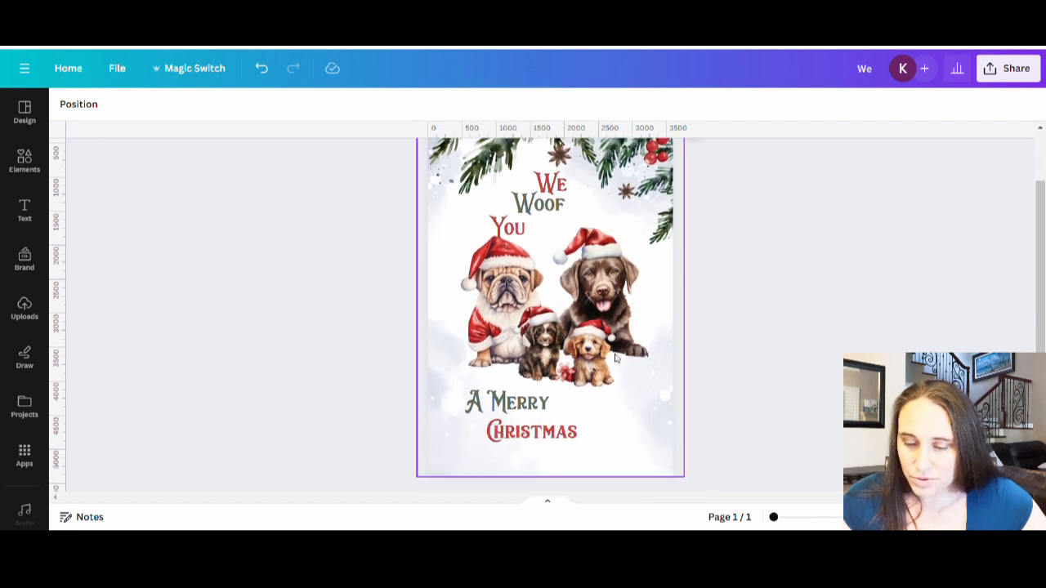
# Enlarge "A Merry" to size 307 and "Christmas" to size 470, stacking them closely just below the puppies.
pyautogui.click(508, 413)
pyautogui.moveTo(508, 414); pyautogui.dragTo(579, 406)
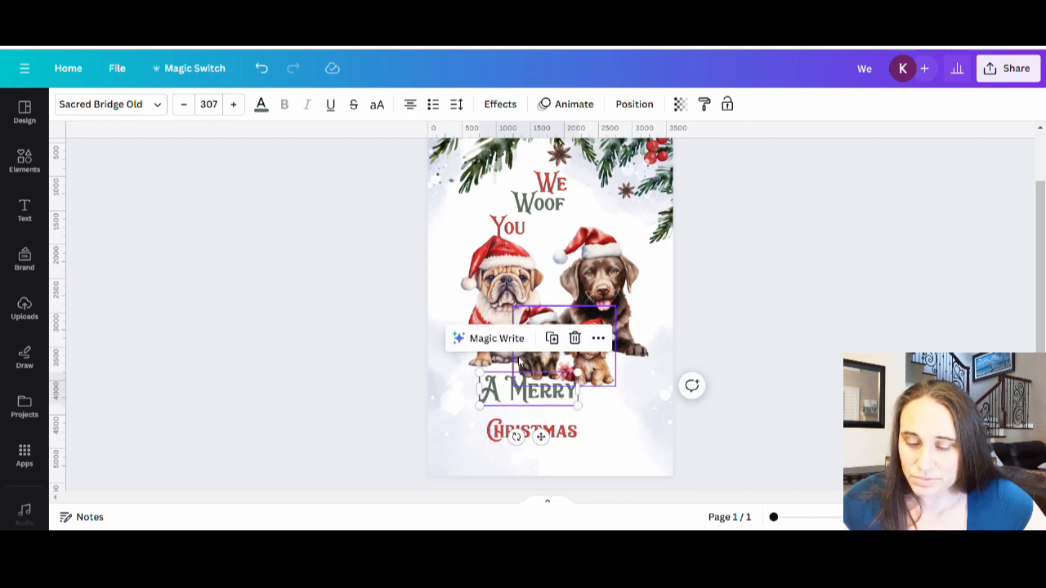
pyautogui.moveTo(502, 400); pyautogui.dragTo(500, 404)
pyautogui.click(564, 432)
pyautogui.moveTo(582, 419)
pyautogui.mouseDown()
pyautogui.moveTo(651, 395)
pyautogui.moveTo(584, 428)
pyautogui.mouseUp()
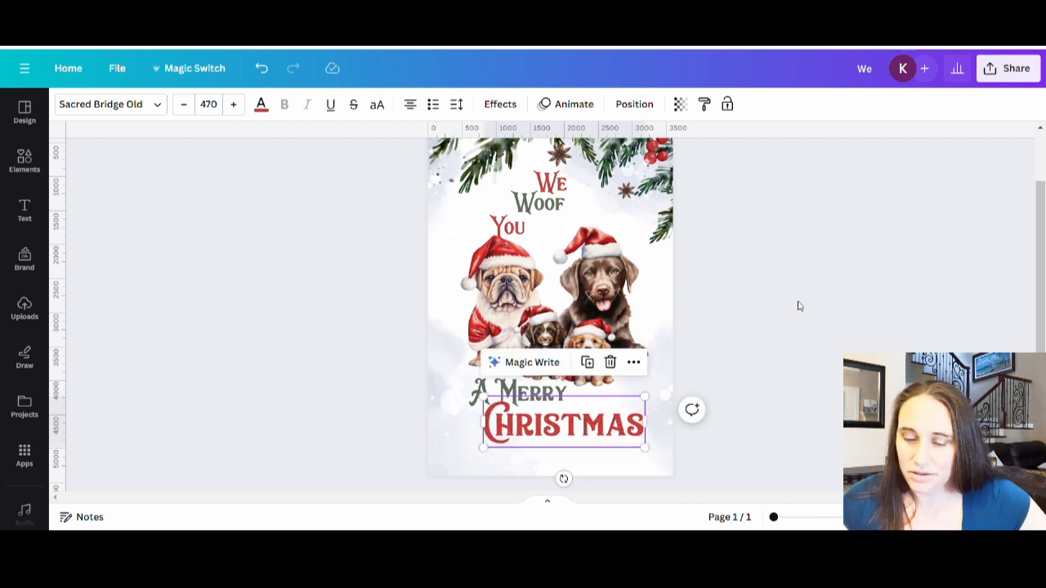
pyautogui.click(798, 302)
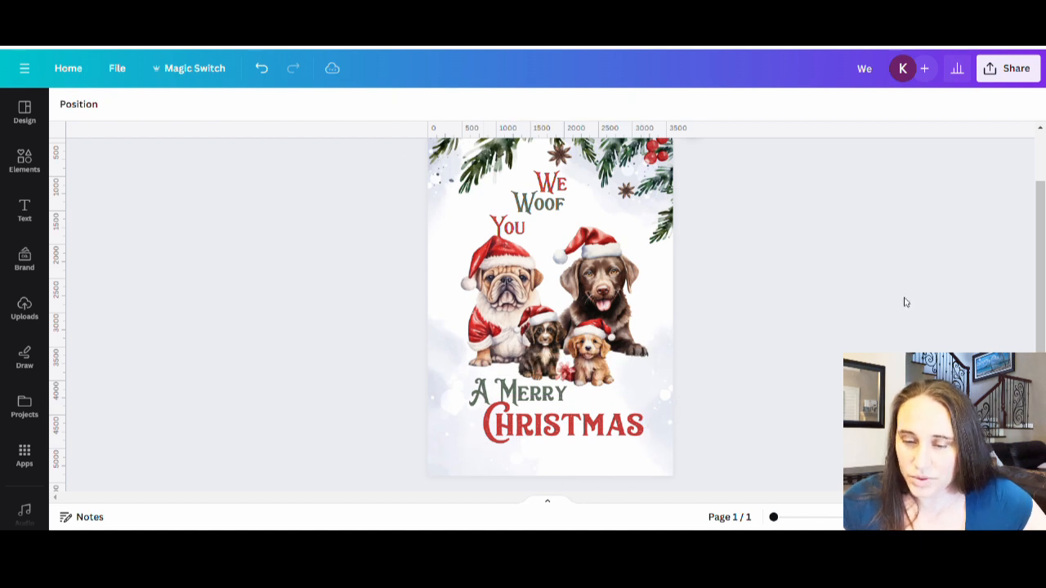
# Enlarge the "Woof" text to size 571 and keep it centered above the dogs.
pyautogui.click(561, 204)
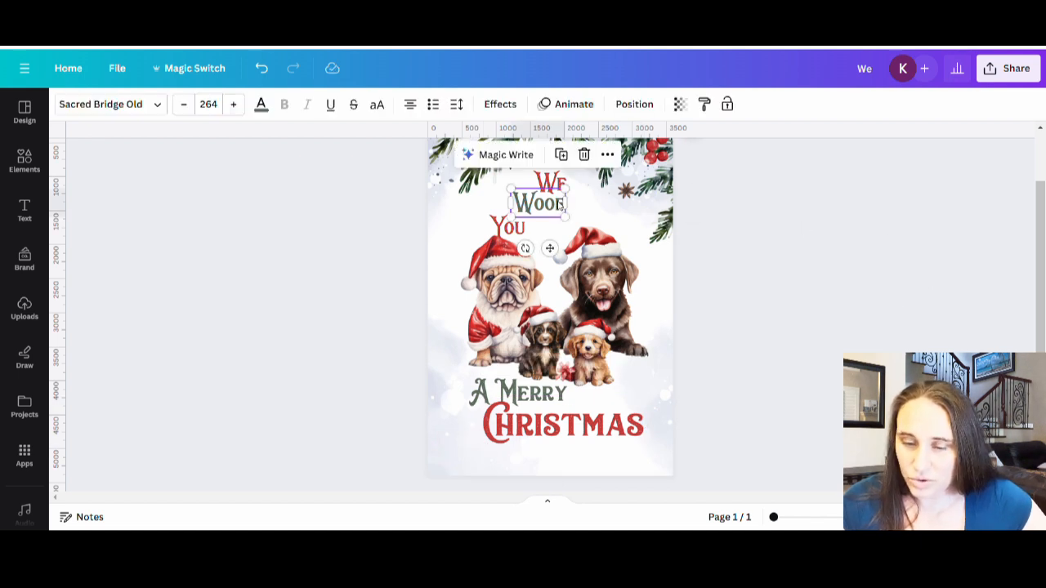
pyautogui.moveTo(569, 193); pyautogui.dragTo(609, 245)
pyautogui.click(740, 293)
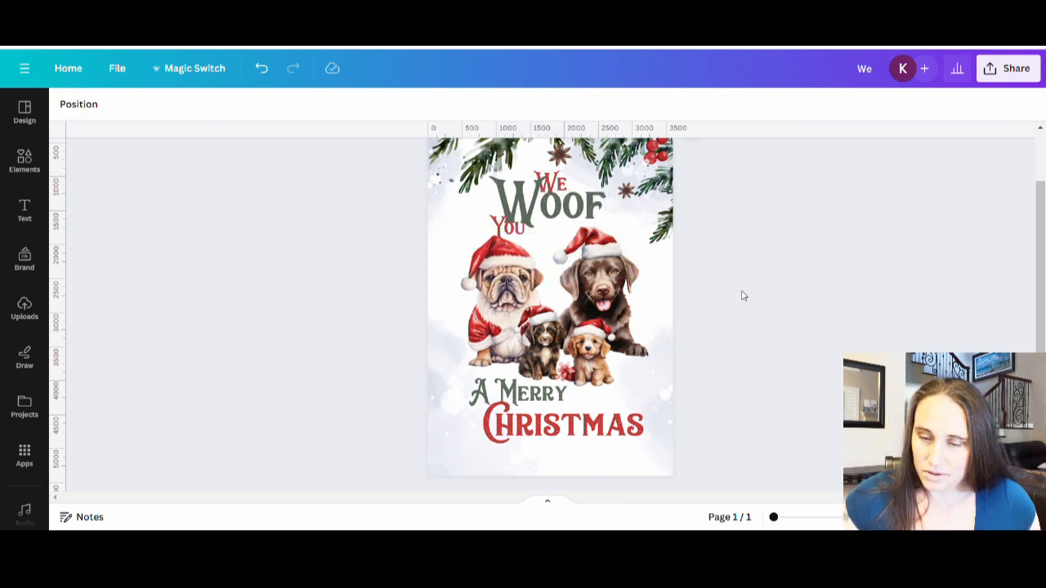
pyautogui.click(564, 194)
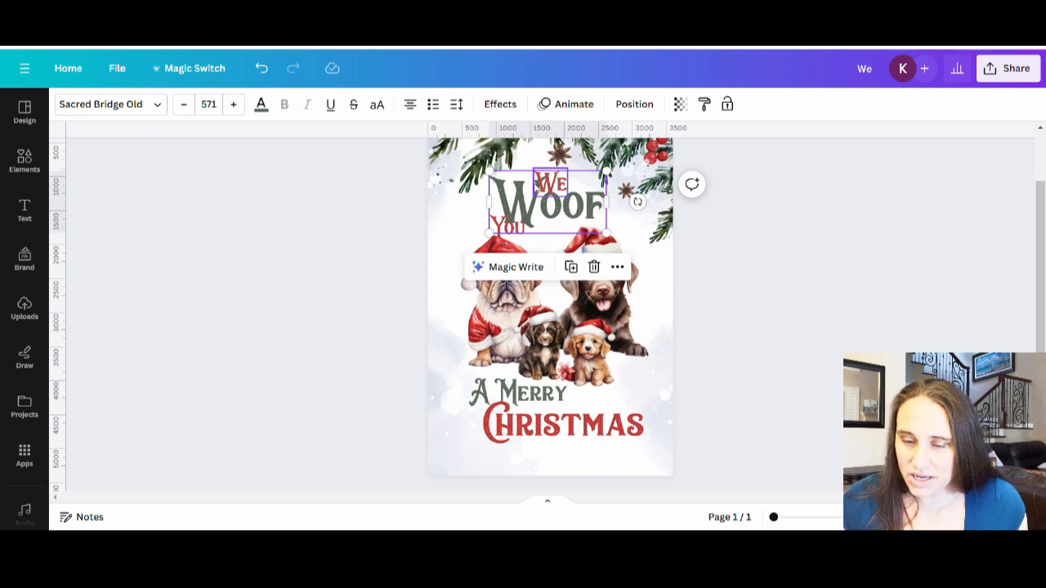
pyautogui.click(742, 325)
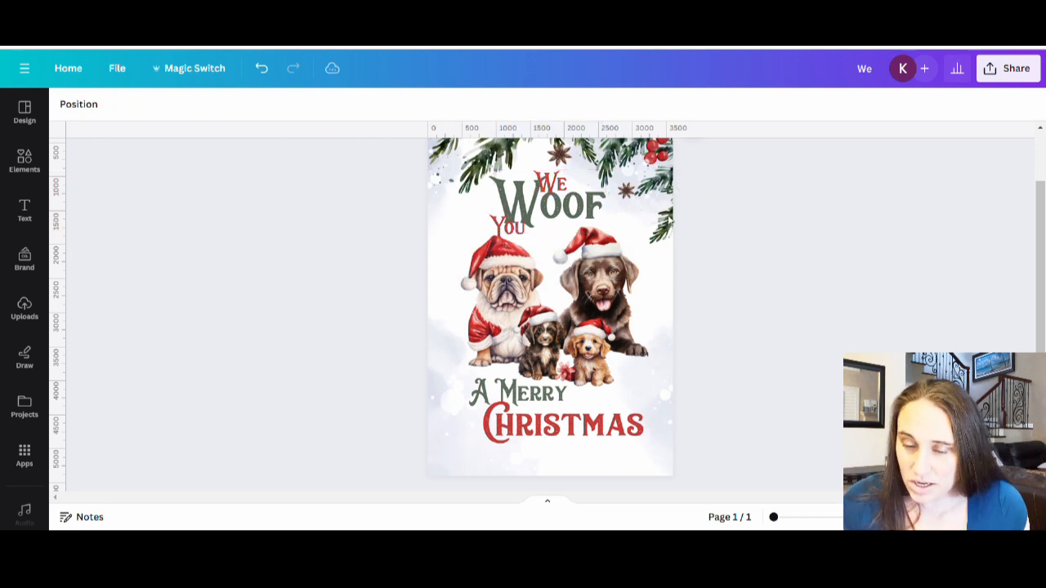
# Enlarge "We" to size 329 and raise it over "Woof", and shift "You" left toward the bulldog's hat.
pyautogui.moveTo(559, 184); pyautogui.dragTo(543, 200)
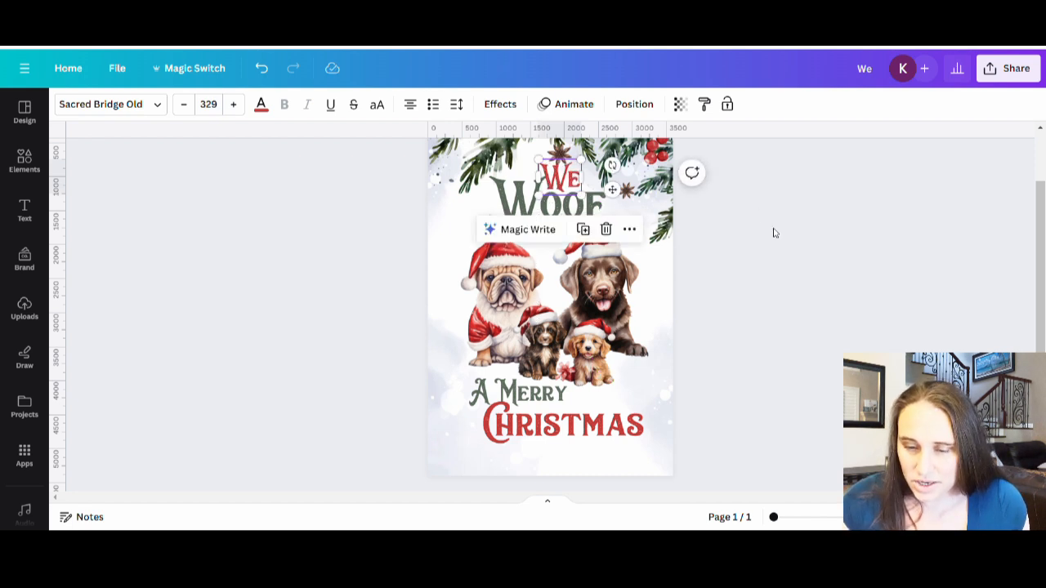
pyautogui.click(827, 269)
pyautogui.moveTo(510, 231); pyautogui.dragTo(486, 235)
pyautogui.click(780, 308)
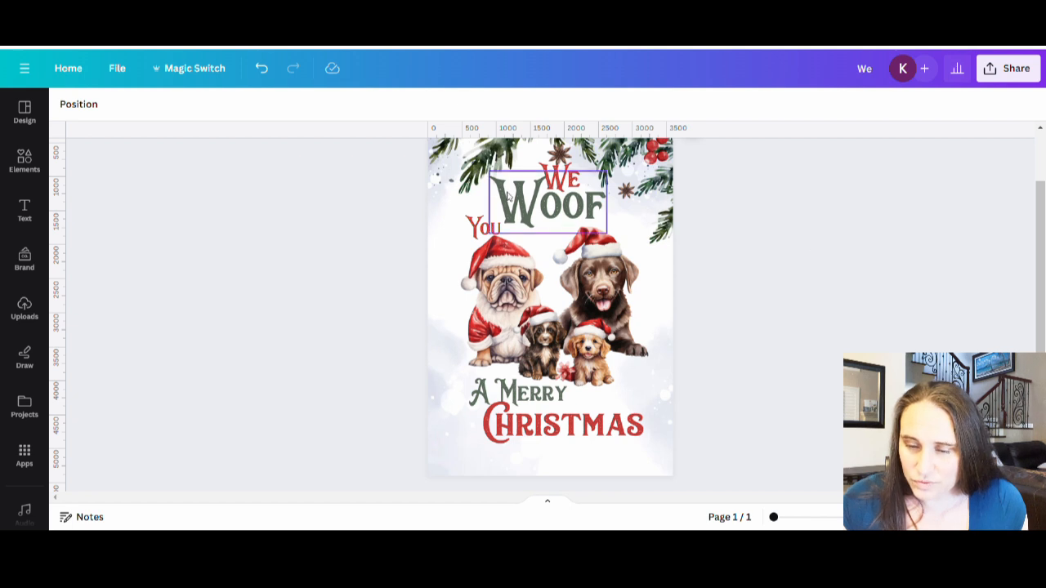
# Raise "Woof" slightly and enlarge "You" to size 366 just above the bulldog's hat.
pyautogui.click(537, 215)
pyautogui.moveTo(537, 214); pyautogui.dragTo(543, 204)
pyautogui.click(479, 234)
pyautogui.moveTo(479, 234); pyautogui.dragTo(468, 201)
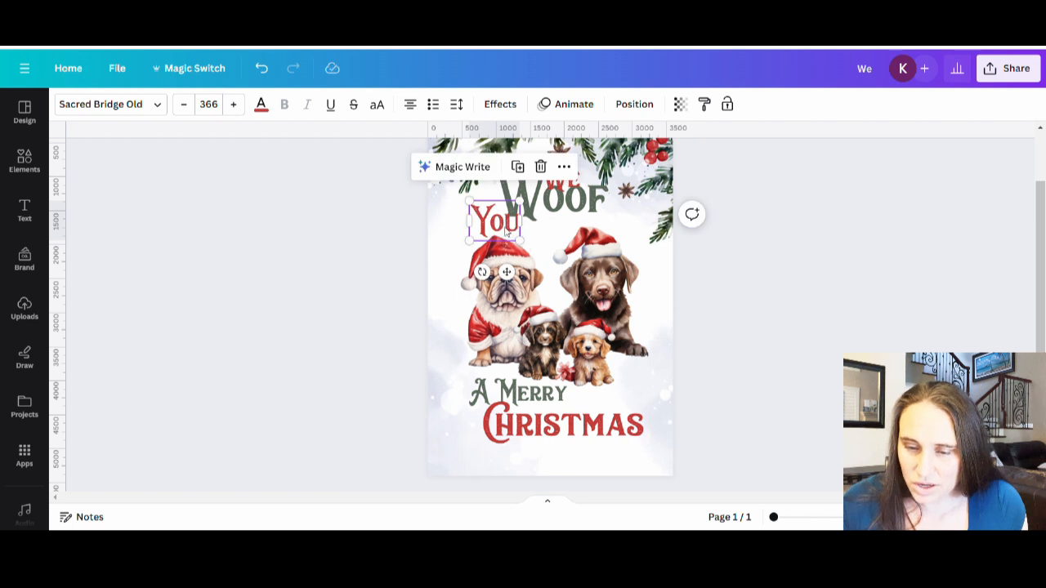
pyautogui.click(792, 293)
# Shift "Woof" and "We" slightly up and left to tighten the upper text group above "You".
pyautogui.moveTo(565, 217); pyautogui.dragTo(553, 206)
pyautogui.click(764, 299)
pyautogui.scroll(2, 558, 255)
pyautogui.moveTo(560, 252); pyautogui.dragTo(555, 236)
pyautogui.click(897, 340)
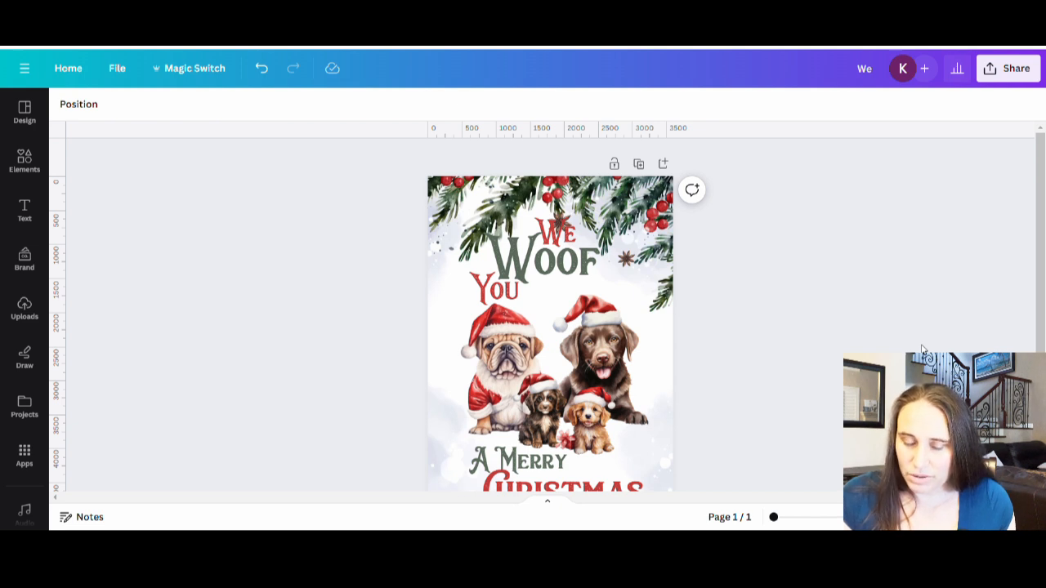
# Enlarge the chocolate Labrador slightly up and to the left so it stands taller beside the bulldog.
pyautogui.scroll(-2, 779, 275)
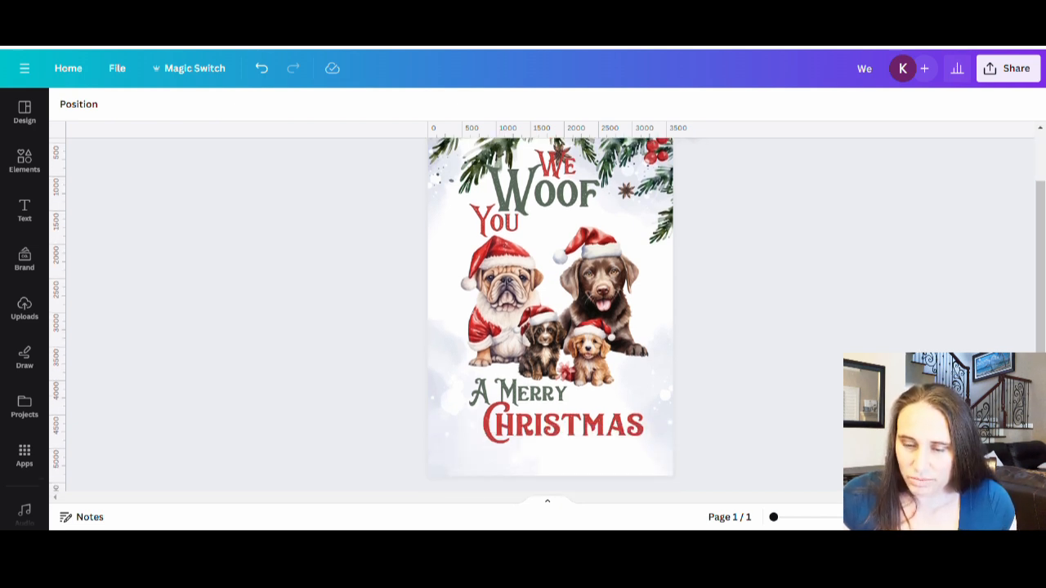
pyautogui.scroll(2, 779, 275)
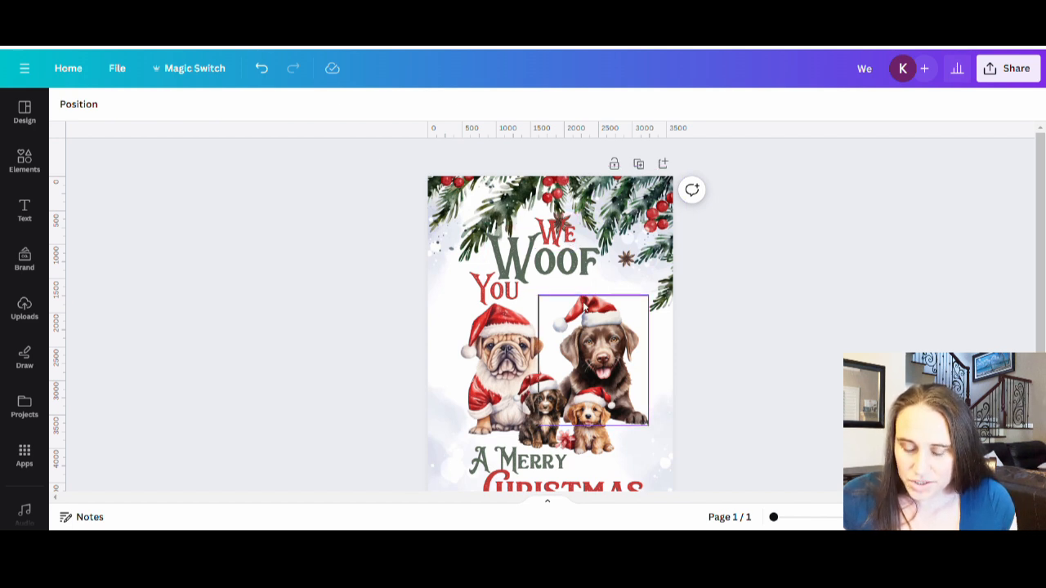
pyautogui.click(600, 341)
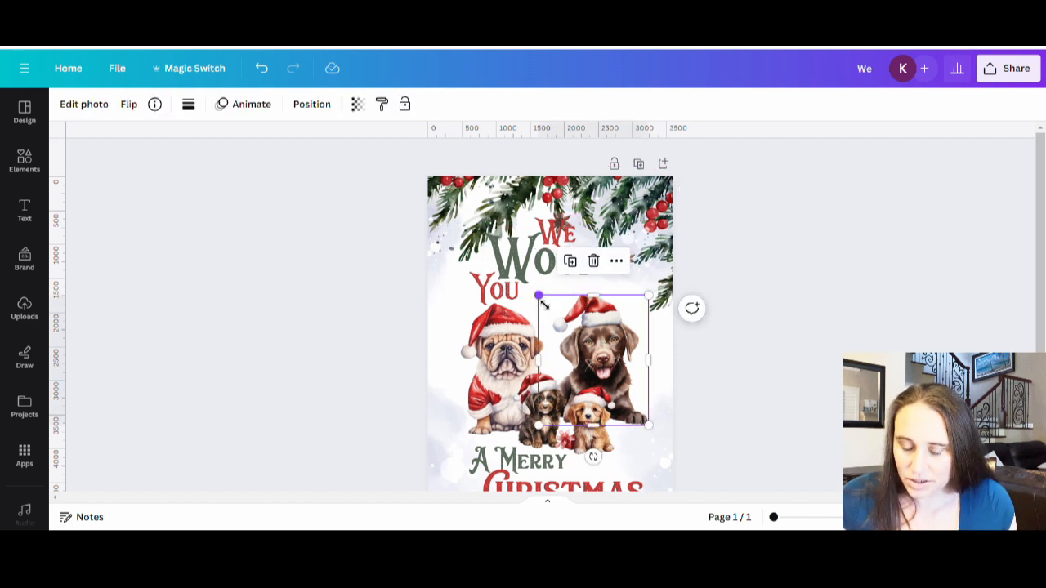
pyautogui.moveTo(544, 304); pyautogui.dragTo(532, 289)
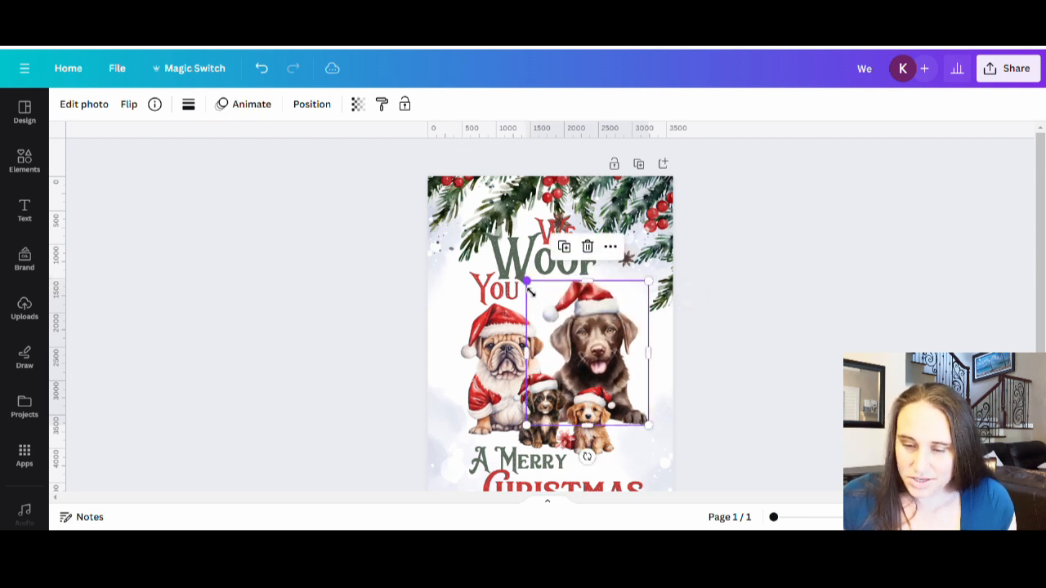
pyautogui.click(817, 348)
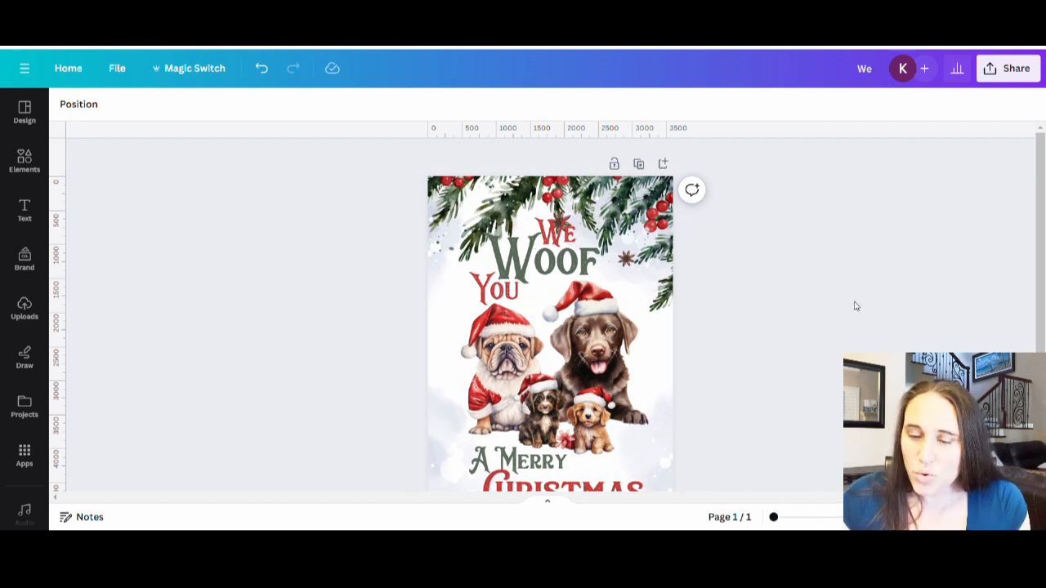
# Apply an Outline text effect in white to the "We" text above "Woof".
pyautogui.scroll(-2, 740, 250)
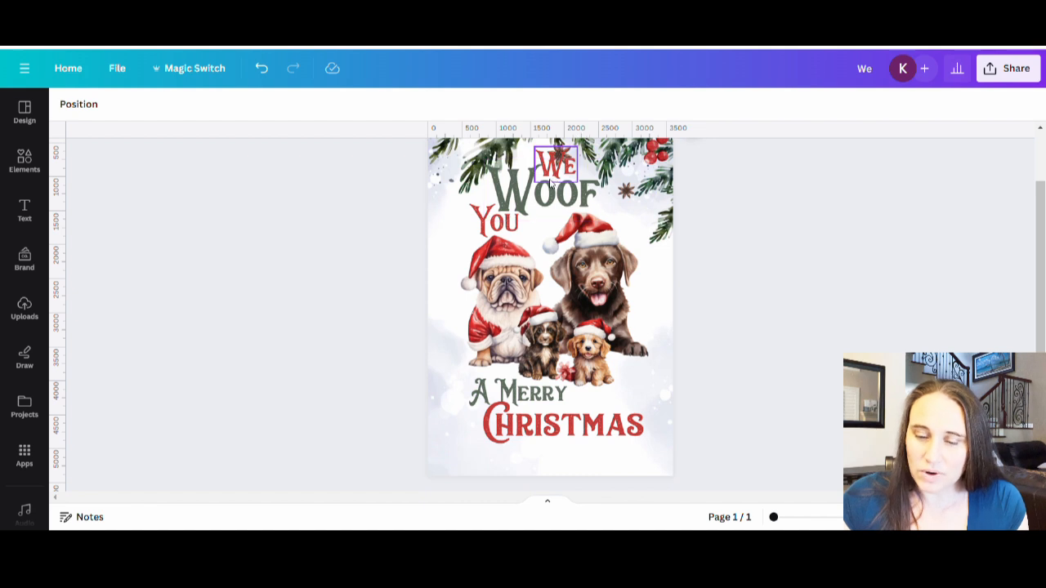
pyautogui.scroll(1, 585, 270)
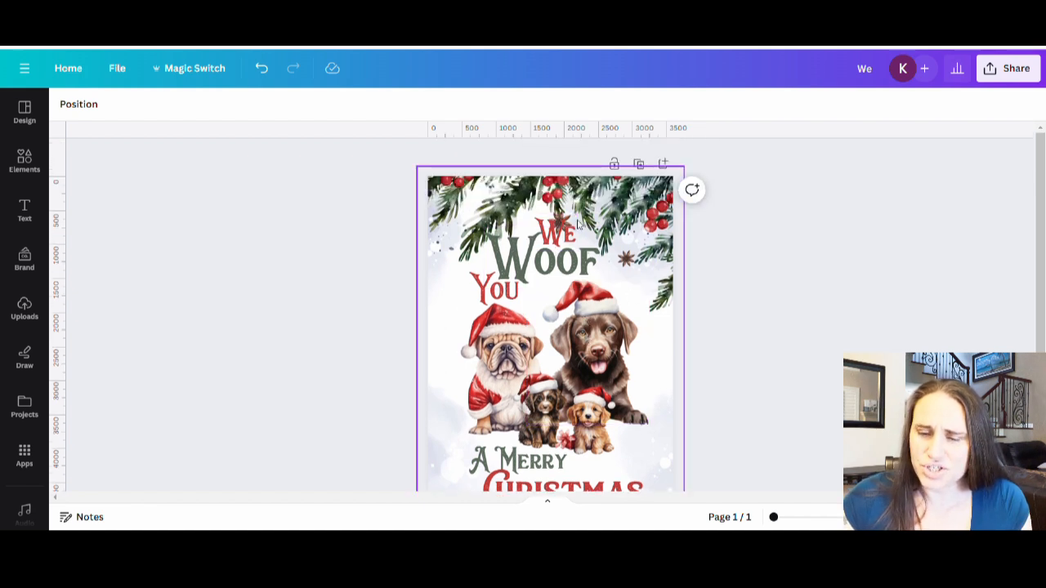
pyautogui.click(559, 236)
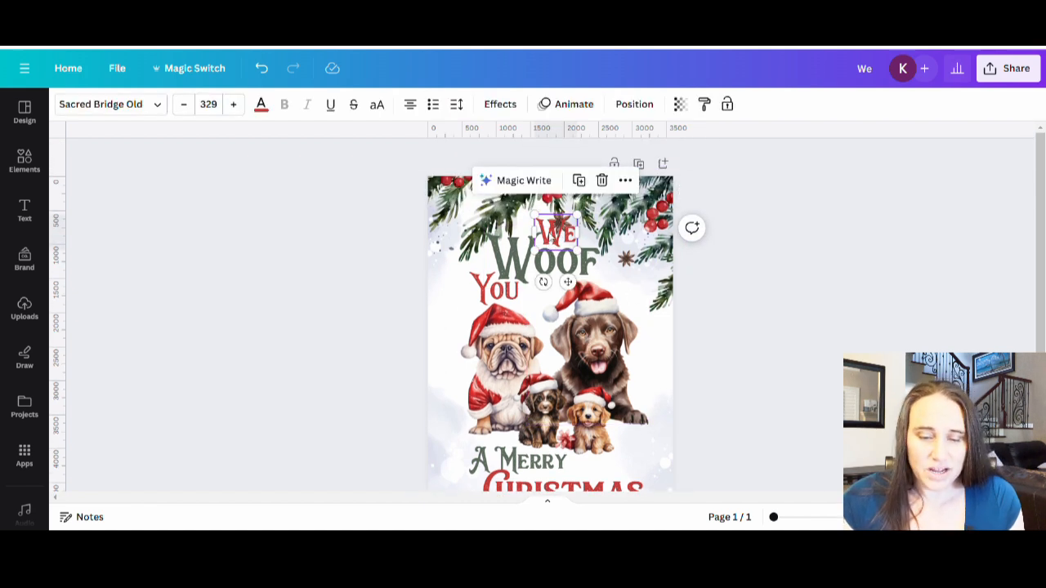
pyautogui.click(505, 104)
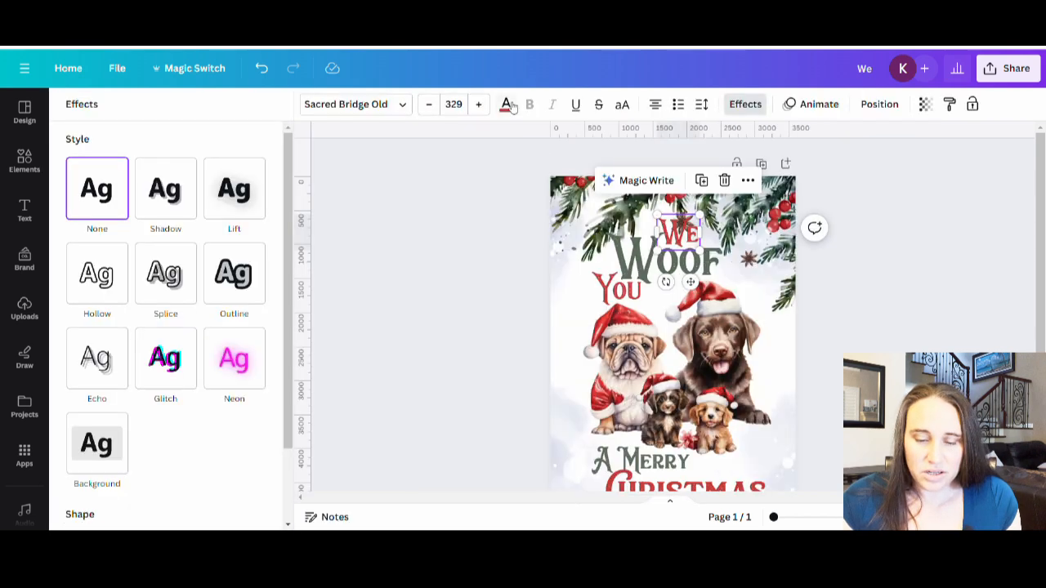
pyautogui.click(234, 273)
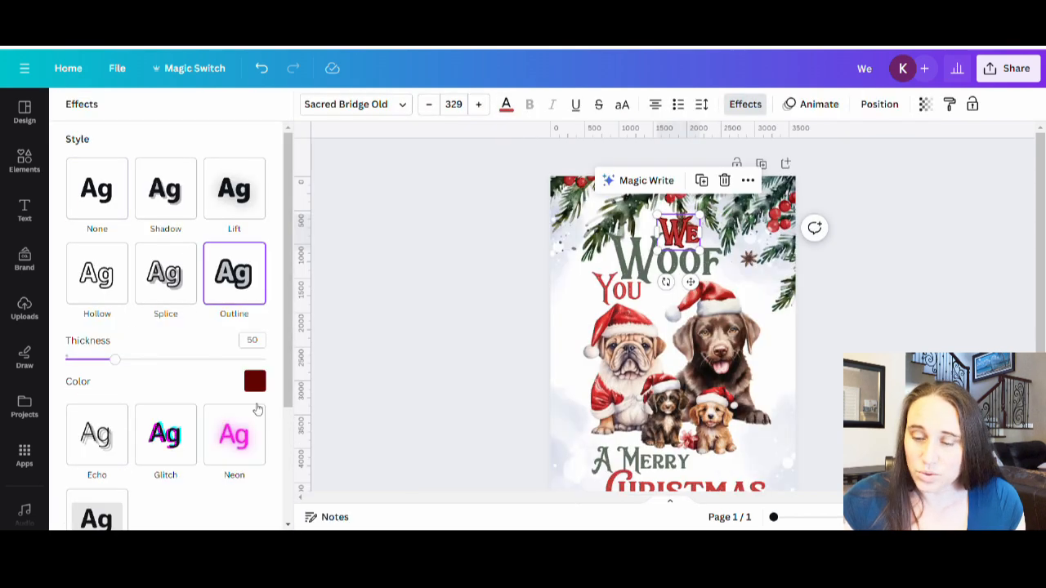
pyautogui.click(255, 383)
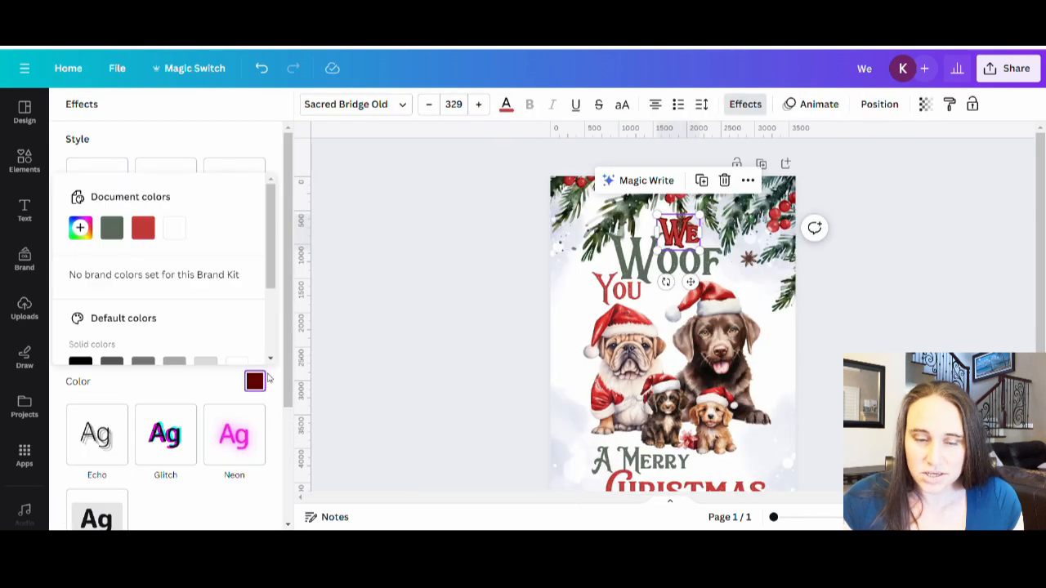
pyautogui.click(174, 227)
pyautogui.click(211, 141)
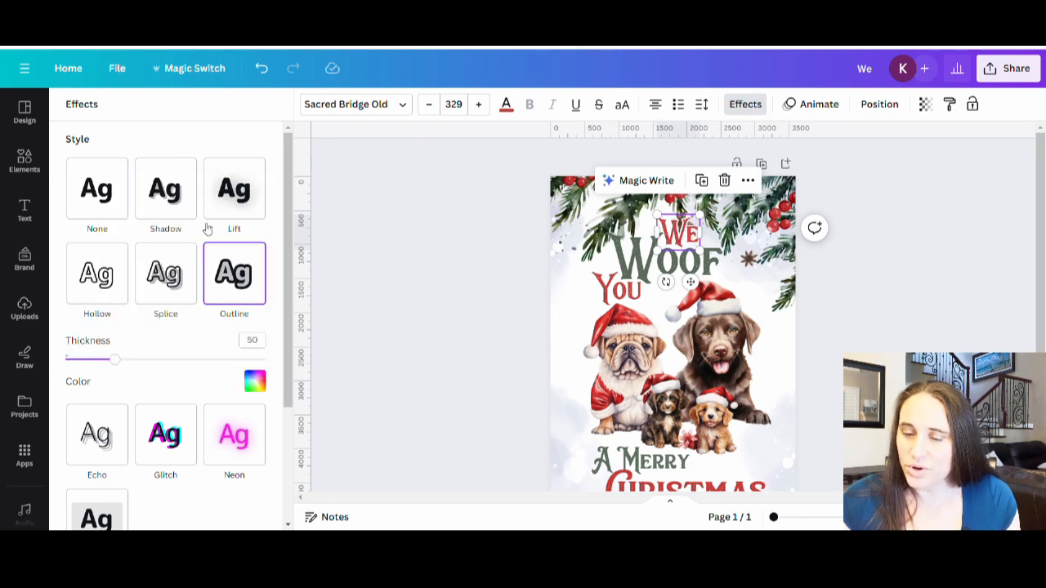
pyautogui.click(888, 287)
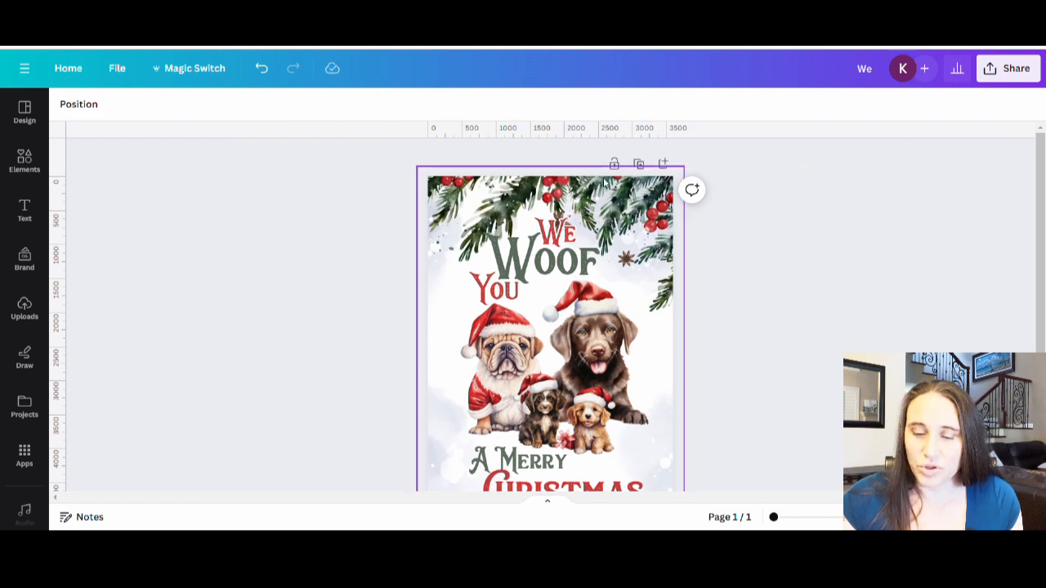
# Apply a white (#ffffff) Outline text effect to the "Woof" text with thickness 31.
pyautogui.click(517, 249)
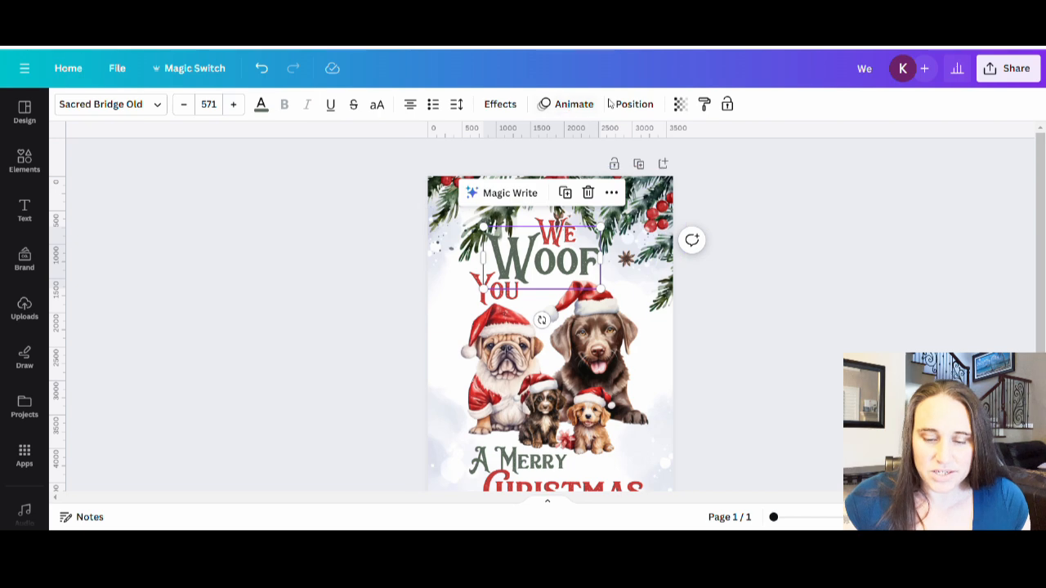
pyautogui.click(502, 104)
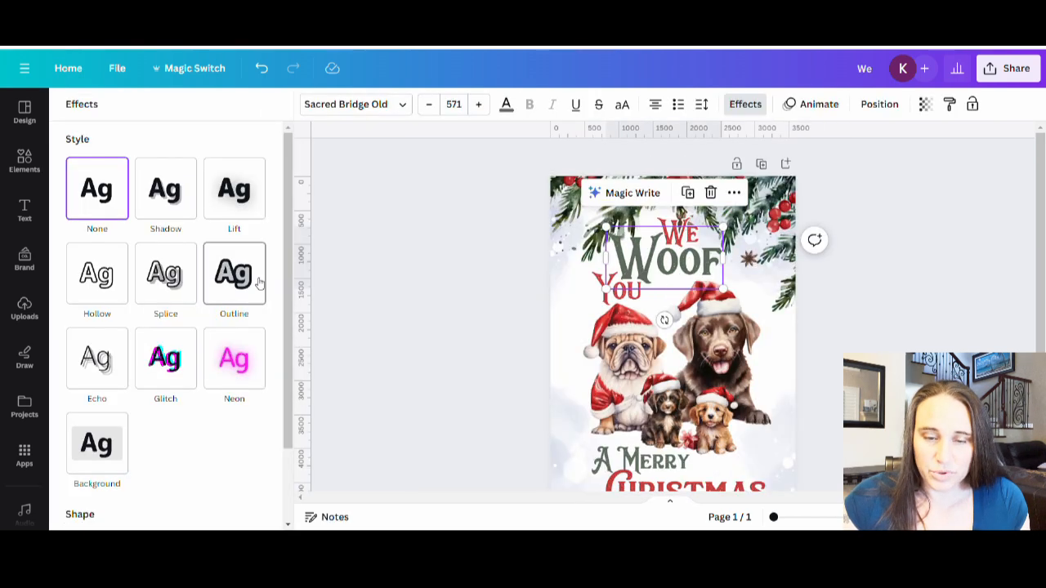
pyautogui.click(255, 282)
pyautogui.click(254, 380)
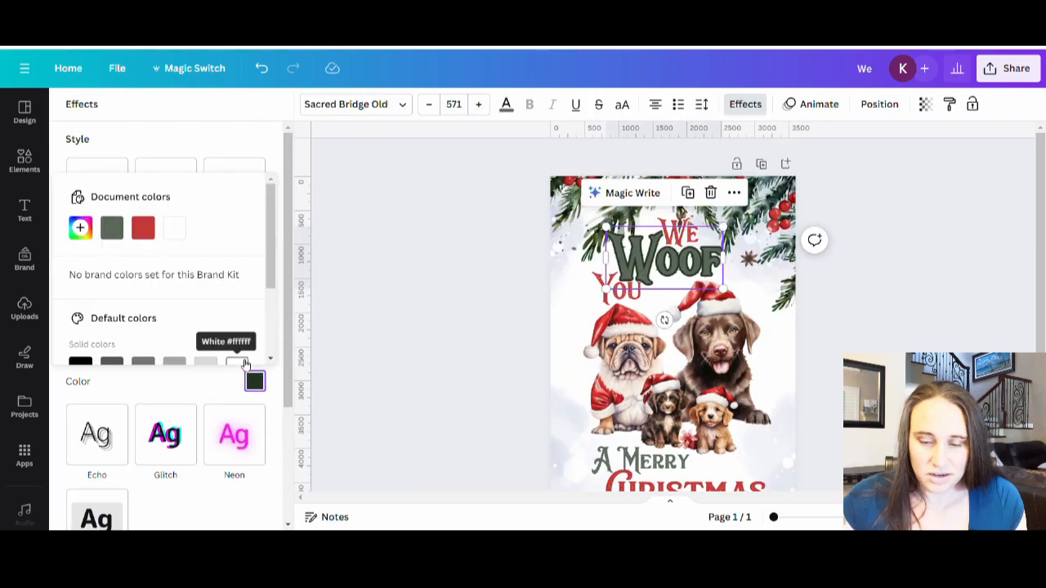
pyautogui.click(237, 362)
pyautogui.click(250, 130)
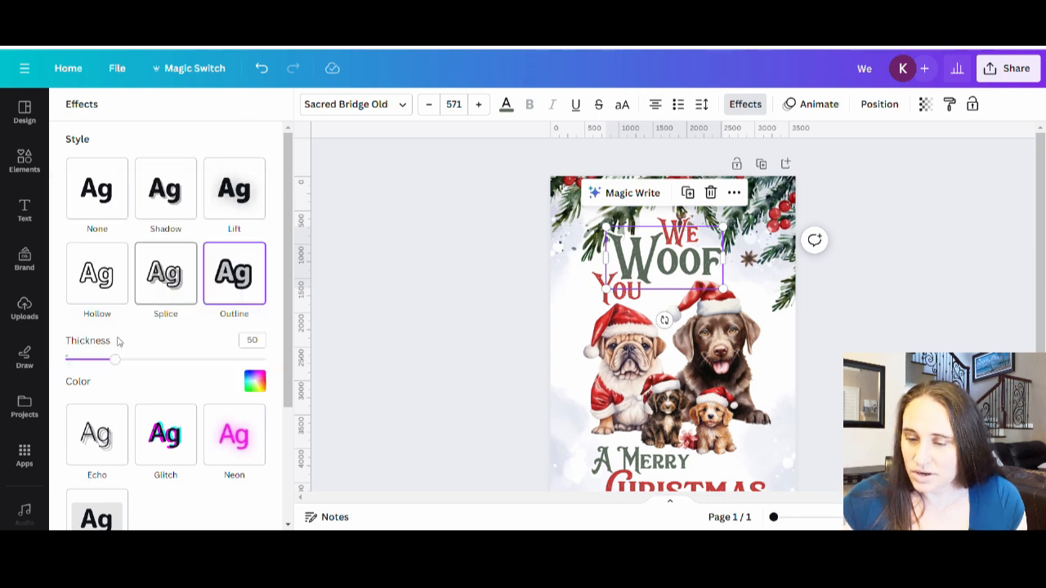
pyautogui.moveTo(115, 359); pyautogui.dragTo(96, 361)
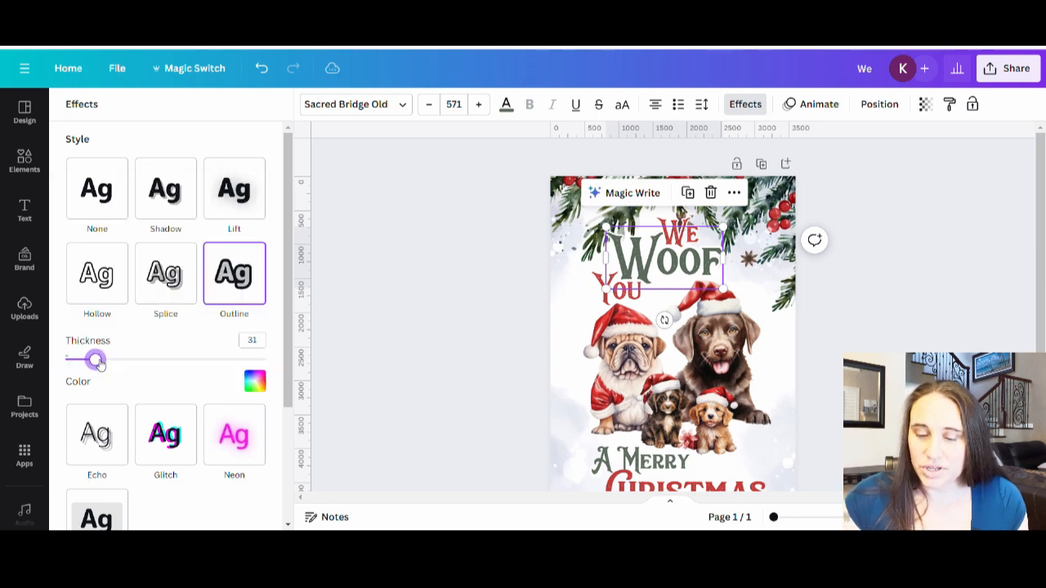
pyautogui.click(868, 327)
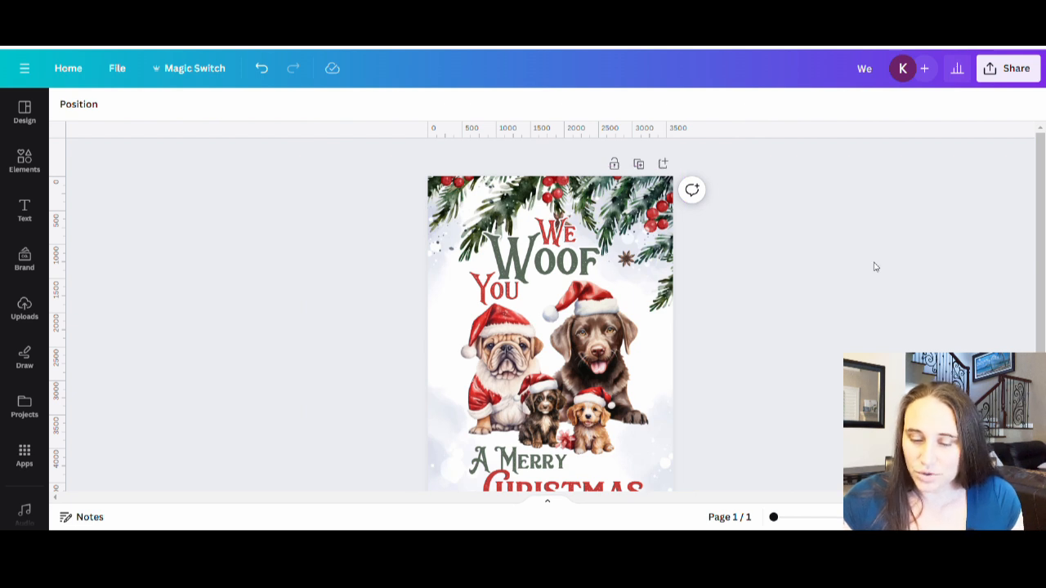
pyautogui.scroll(-2, 875, 267)
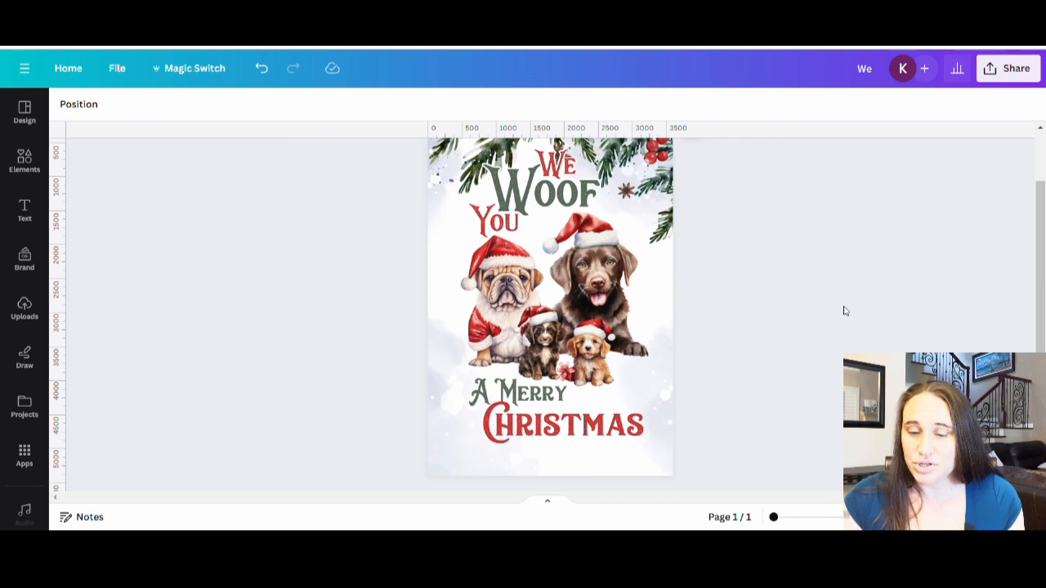
pyautogui.scroll(2, 845, 310)
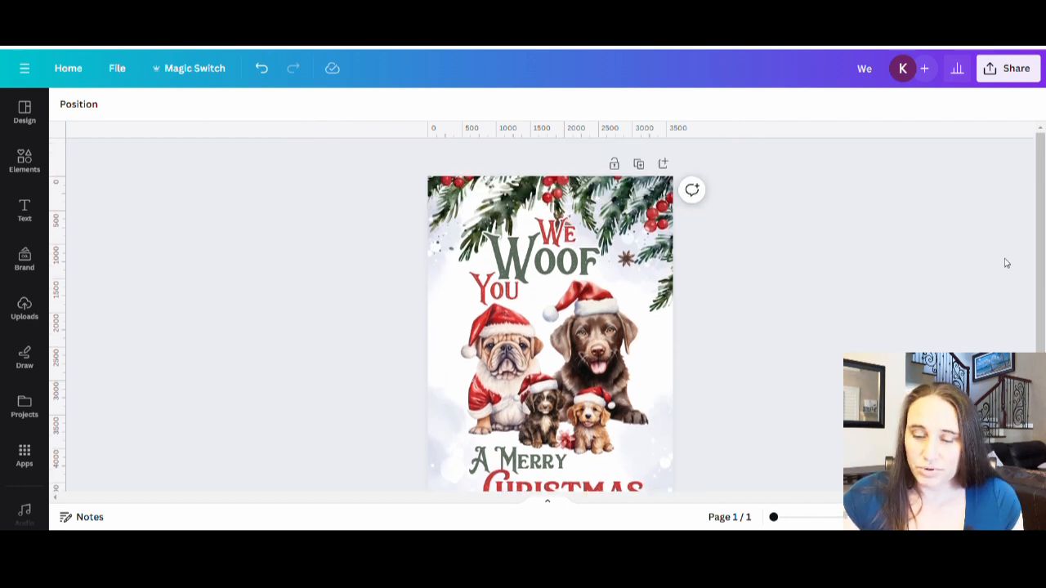
pyautogui.scroll(-2, 1005, 271)
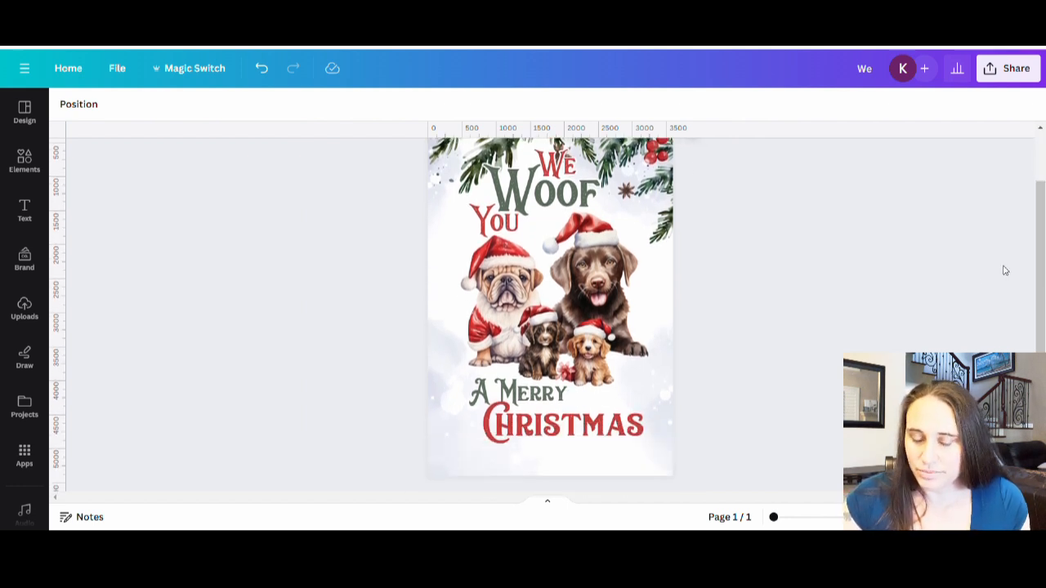
pyautogui.scroll(2, 1005, 270)
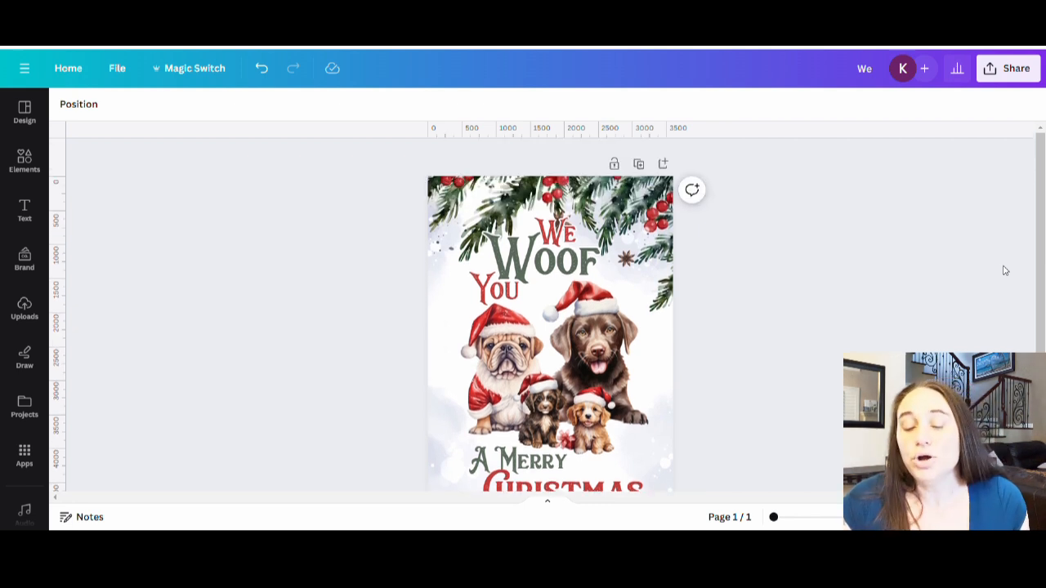
pyautogui.scroll(-2, 1005, 271)
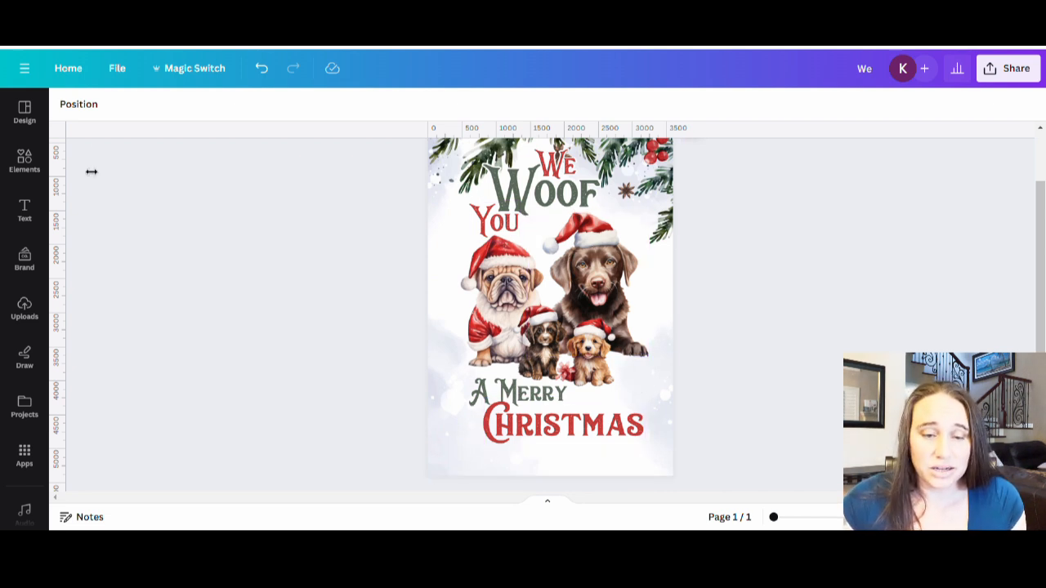
# Search the element graphics for "paw print" and add the solid, tilted single paw print to the banner.
pyautogui.click(22, 163)
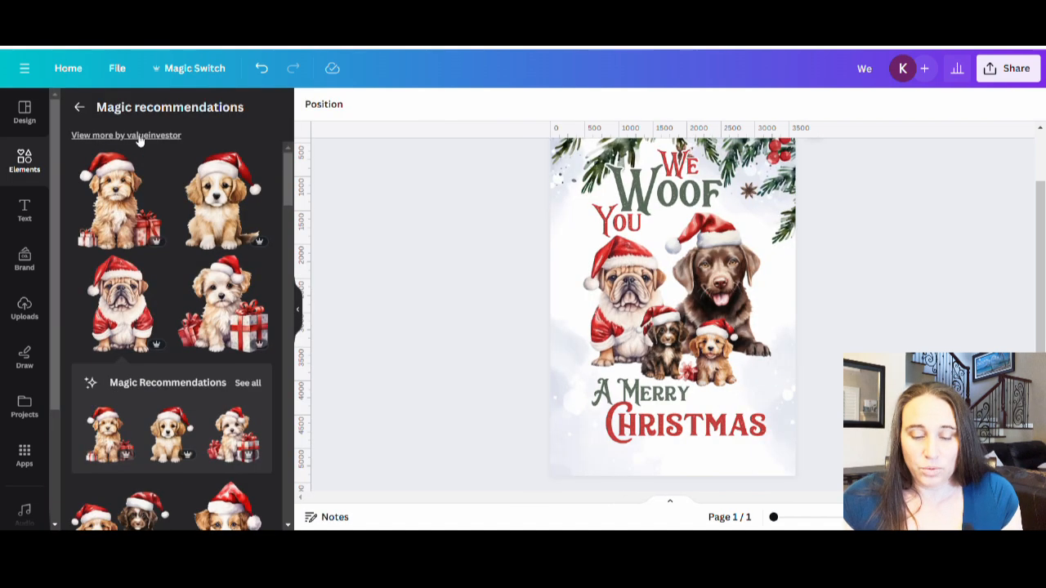
pyautogui.click(79, 107)
pyautogui.click(145, 113)
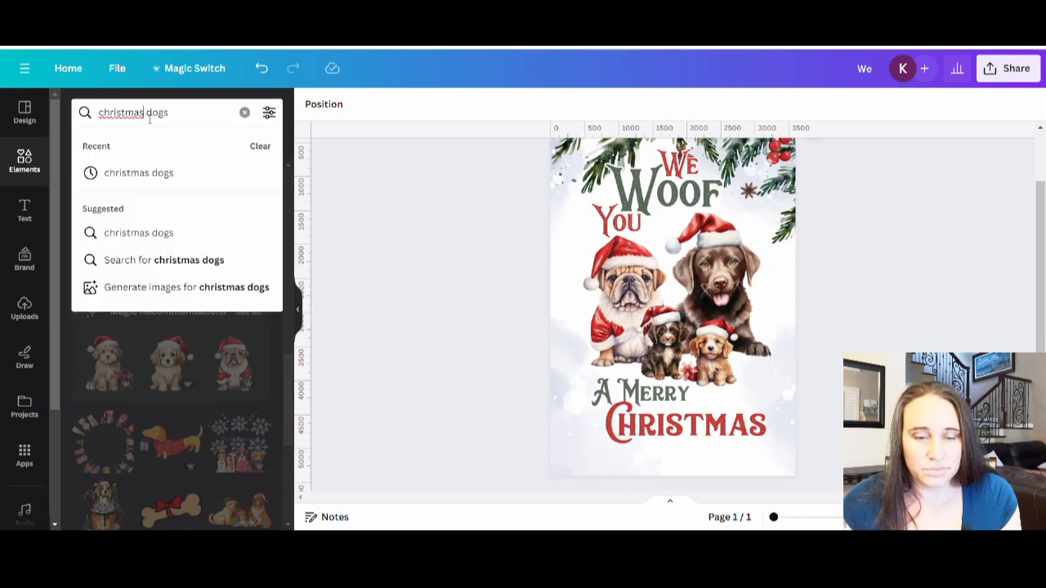
pyautogui.hotkey('ctrl', 'a')
pyautogui.write('paw print')
pyautogui.press('Return')
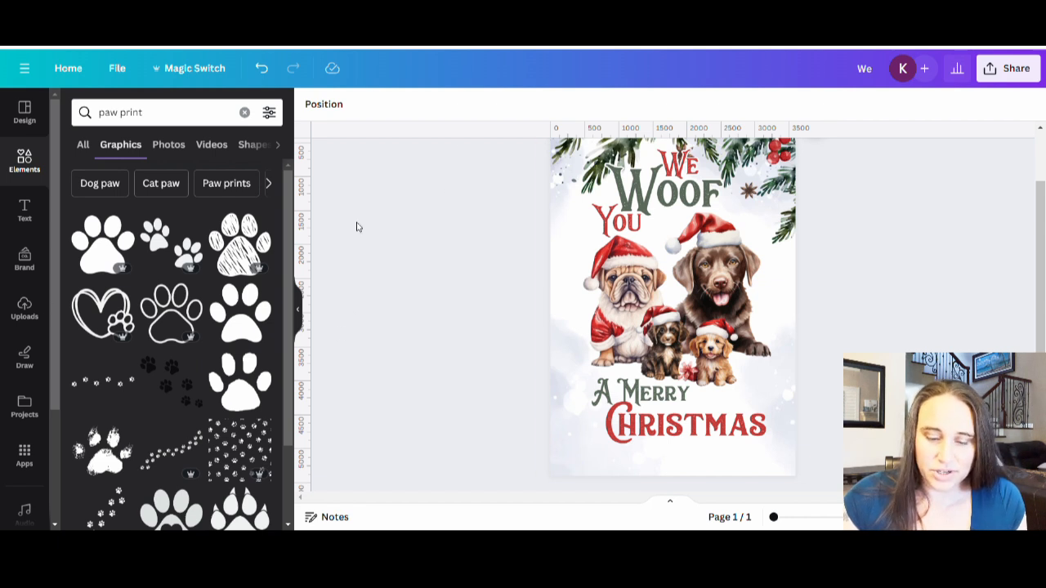
pyautogui.scroll(-1, 193, 286)
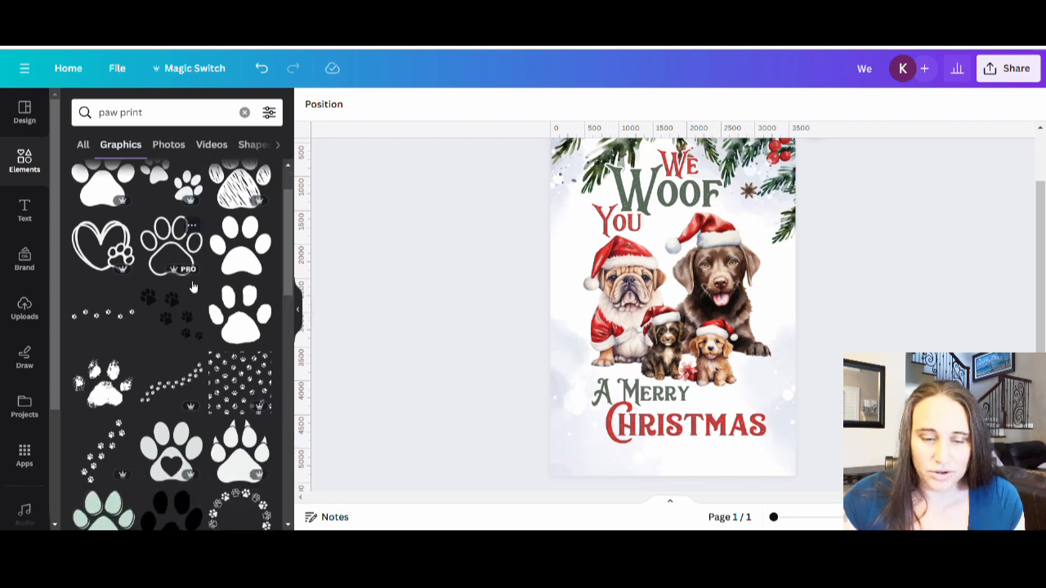
pyautogui.scroll(-1, 259, 295)
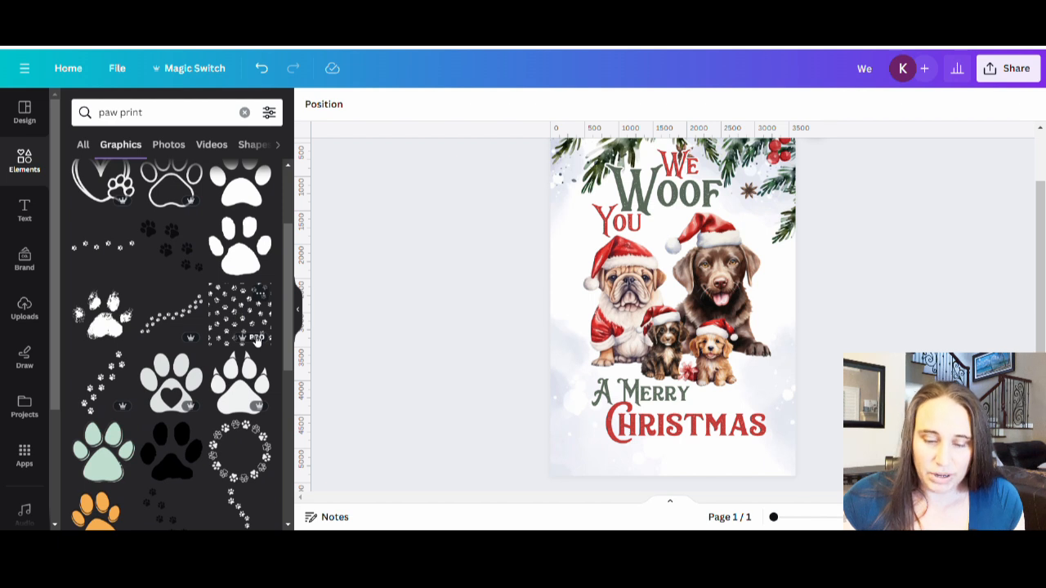
pyautogui.scroll(-4, 257, 341)
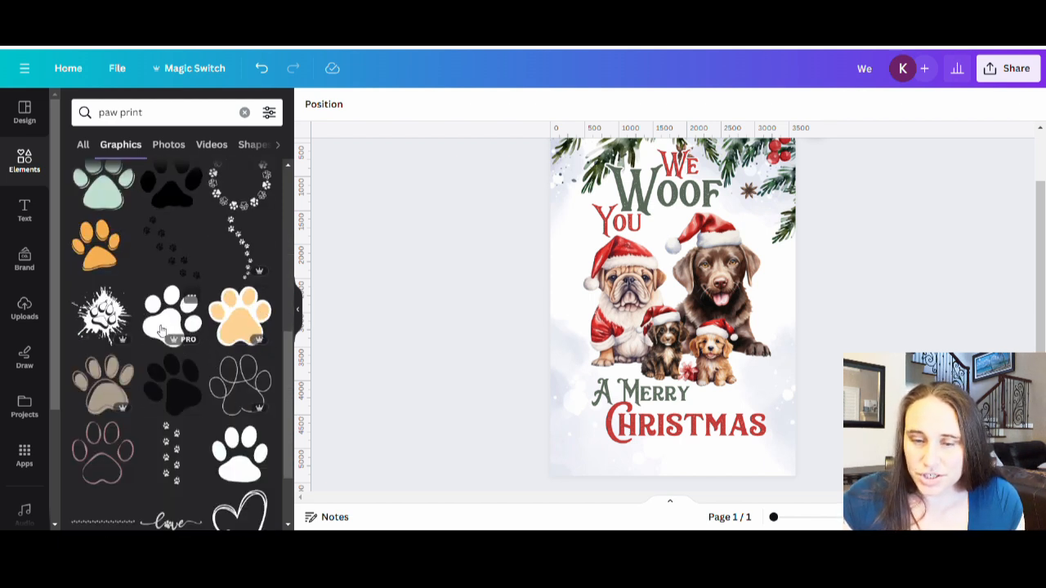
pyautogui.click(161, 329)
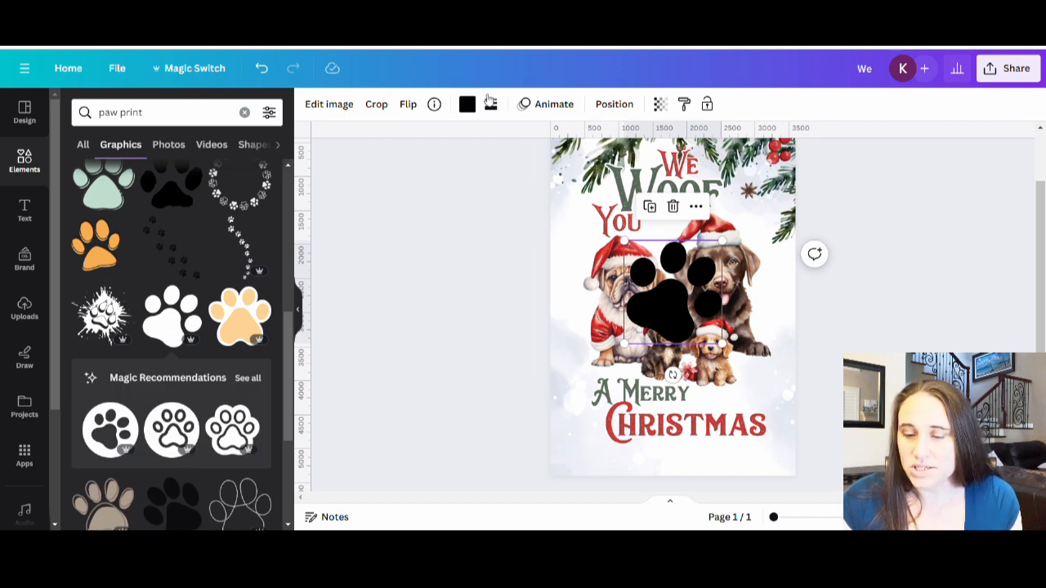
# Recolor the paw print to the document's muted green and shrink it to fit between "You" and the Labrador's hat.
pyautogui.click(468, 106)
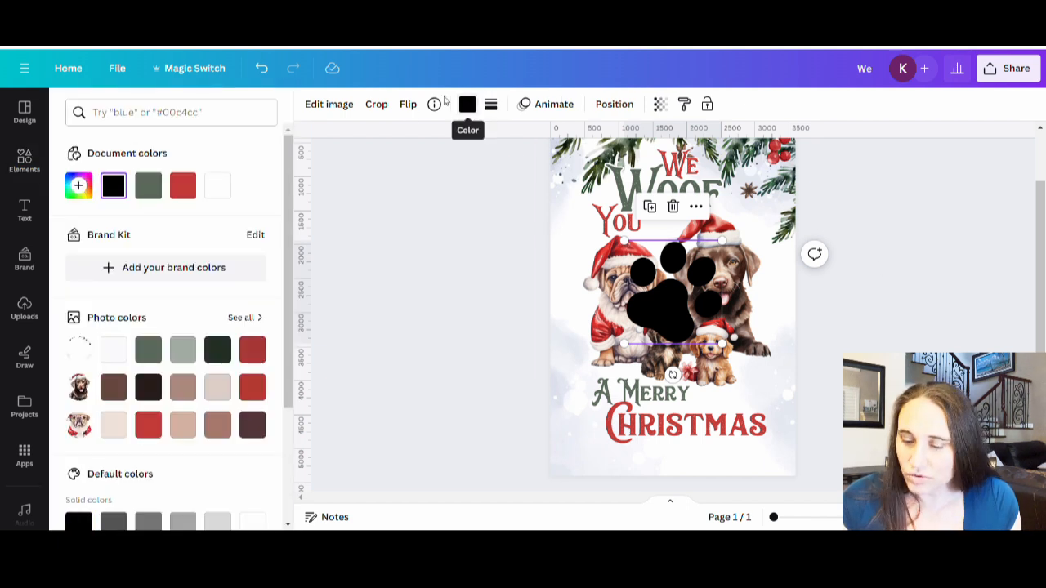
pyautogui.click(147, 185)
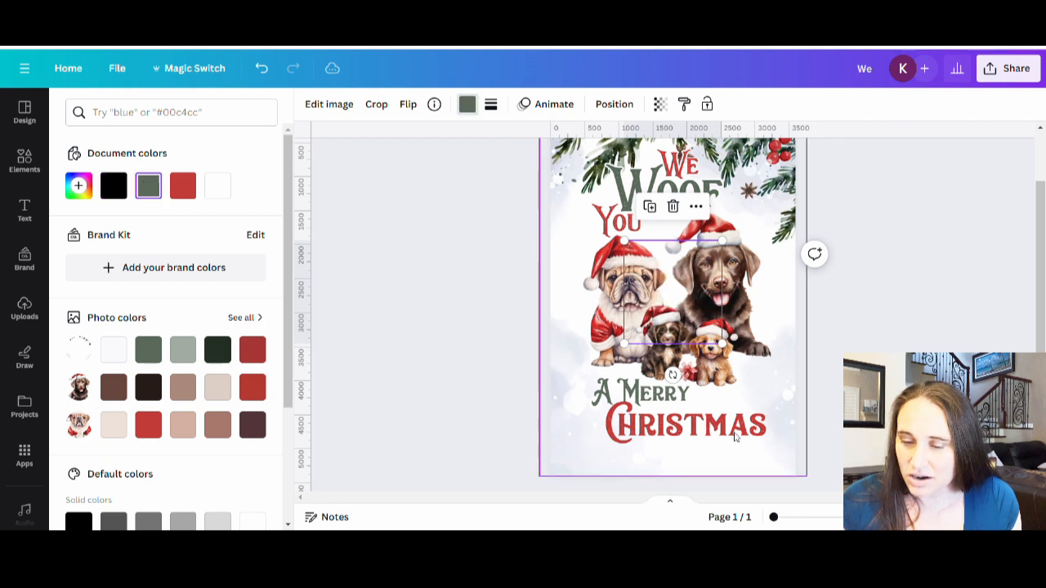
pyautogui.moveTo(723, 343); pyautogui.dragTo(661, 235)
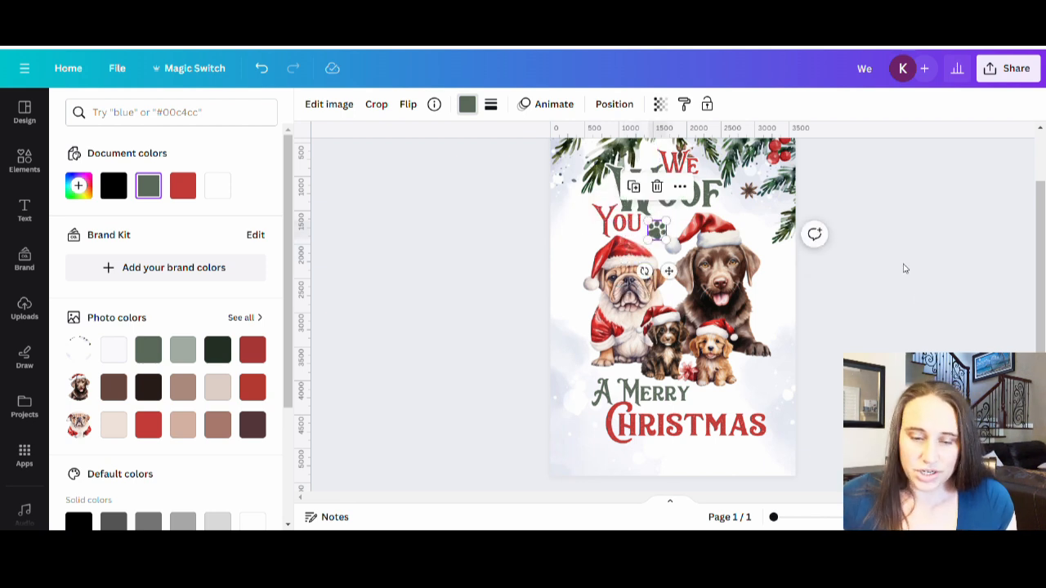
pyautogui.click(907, 274)
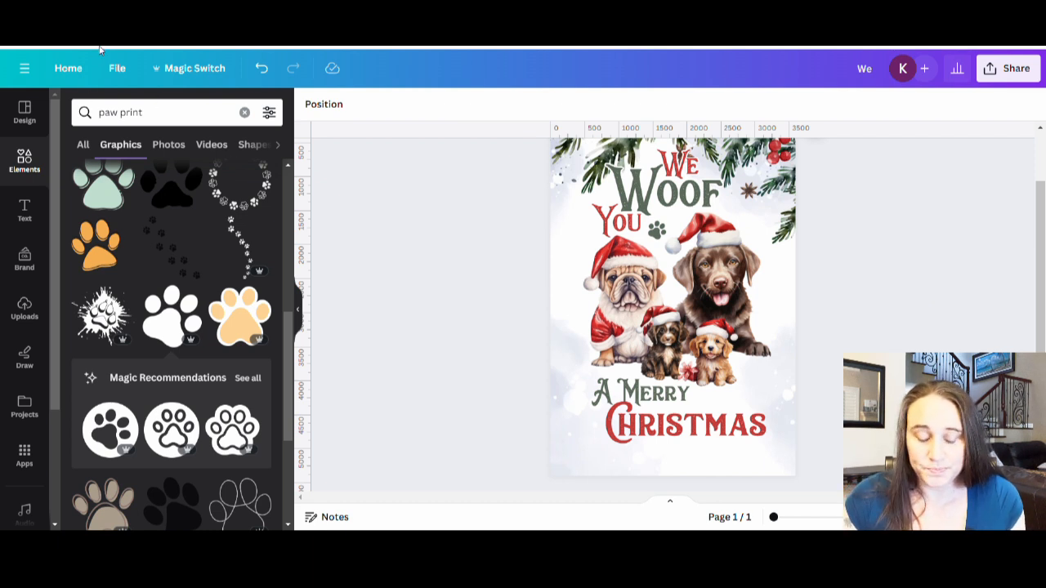
# Search the element graphics for "bone" and add the solid bone with a paw print on one end to the banner.
pyautogui.click(161, 115)
pyautogui.write('bone')
pyautogui.press('Return')
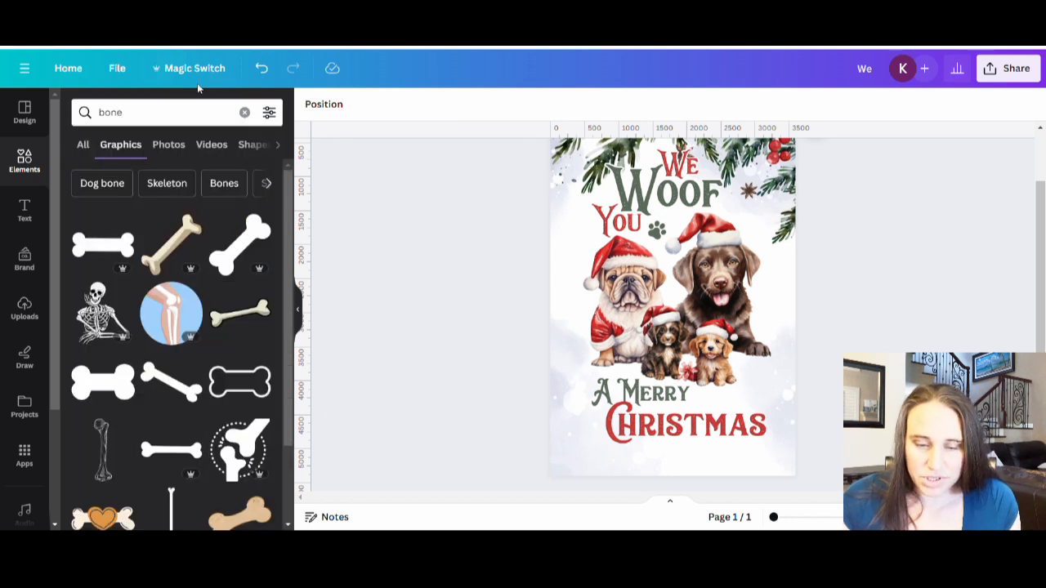
pyautogui.scroll(-1, 182, 327)
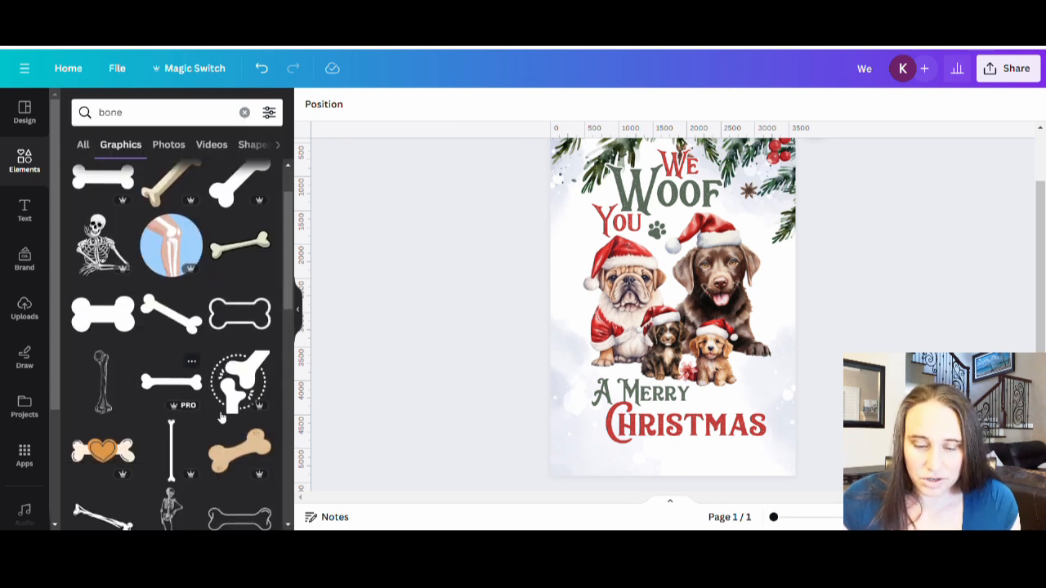
pyautogui.scroll(-1, 182, 260)
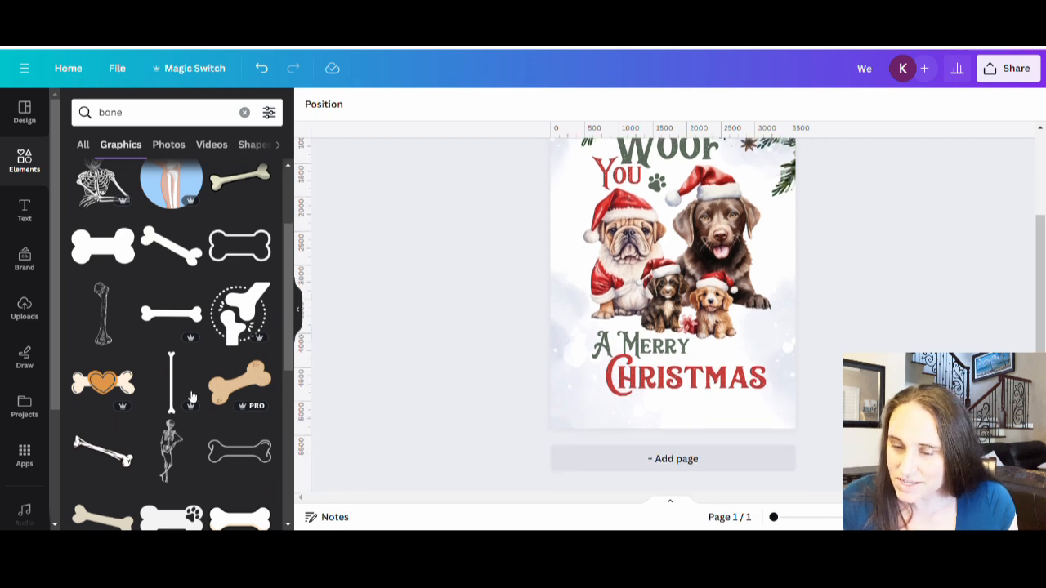
pyautogui.click(188, 516)
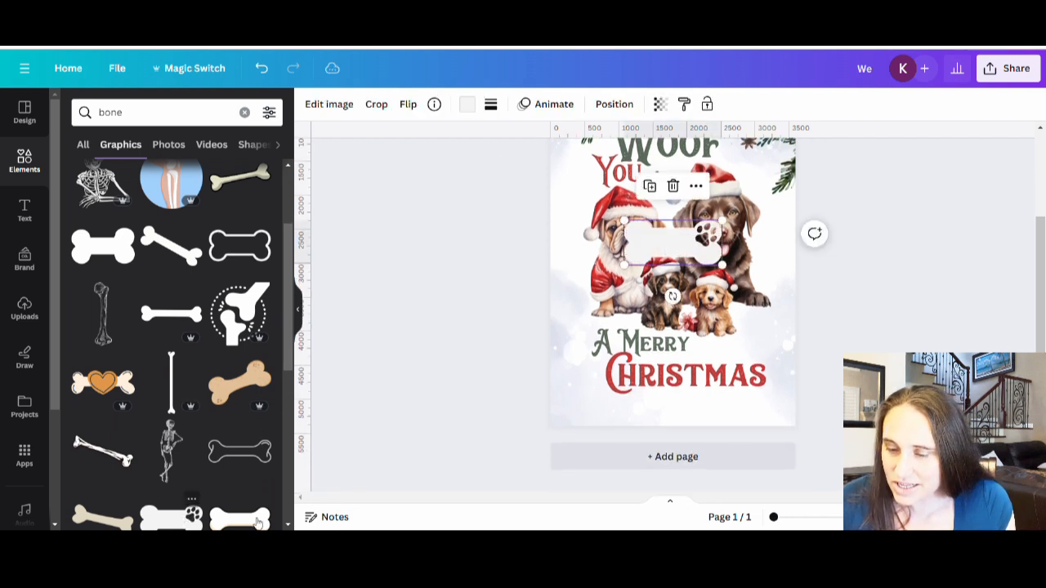
# Move the bone beside "A Merry" and shrink it to fit the gap above "Christmas".
pyautogui.moveTo(679, 237); pyautogui.dragTo(727, 342)
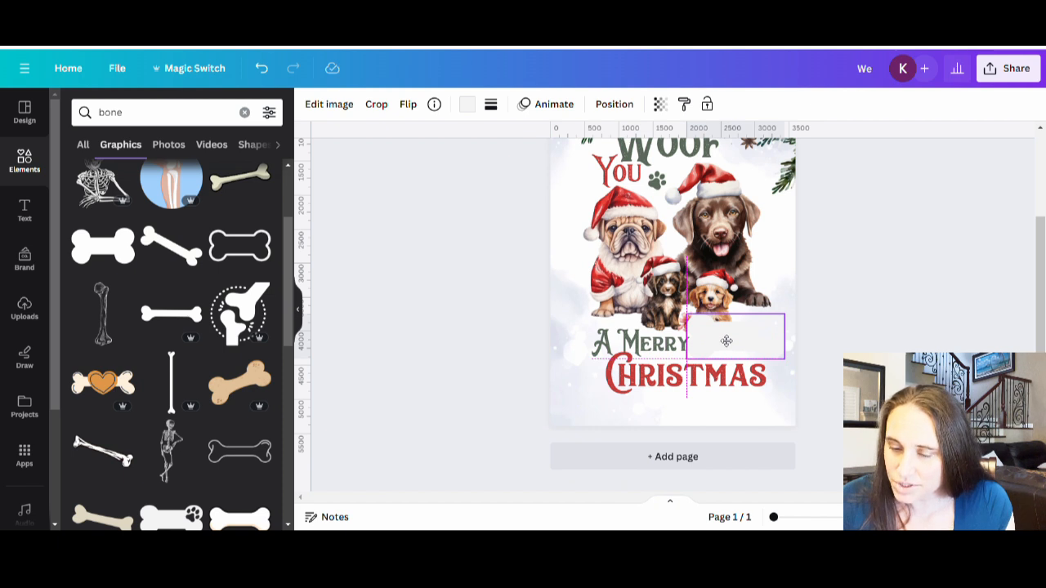
pyautogui.moveTo(785, 316); pyautogui.dragTo(723, 347)
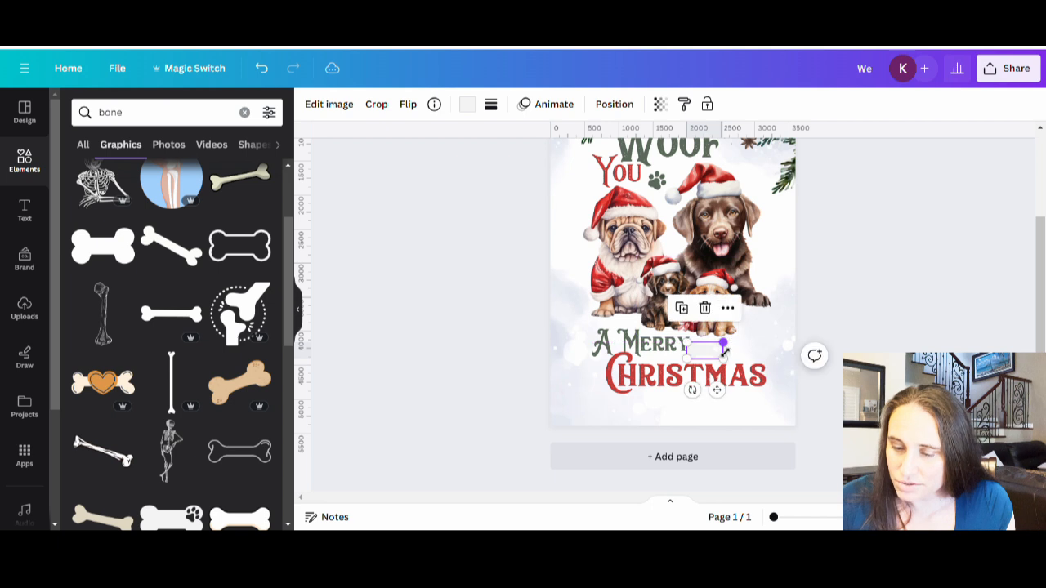
pyautogui.click(956, 331)
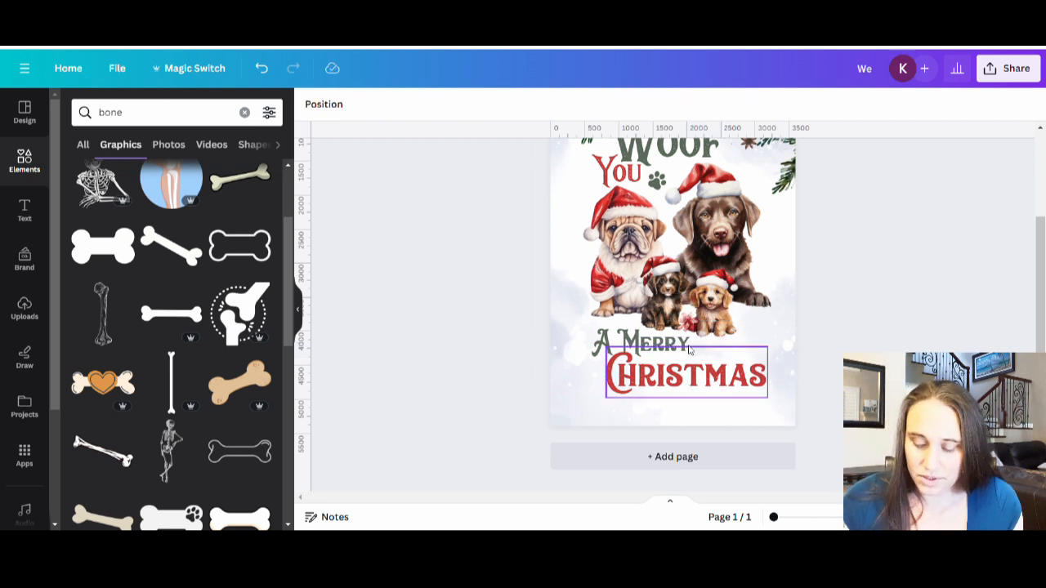
pyautogui.click(708, 380)
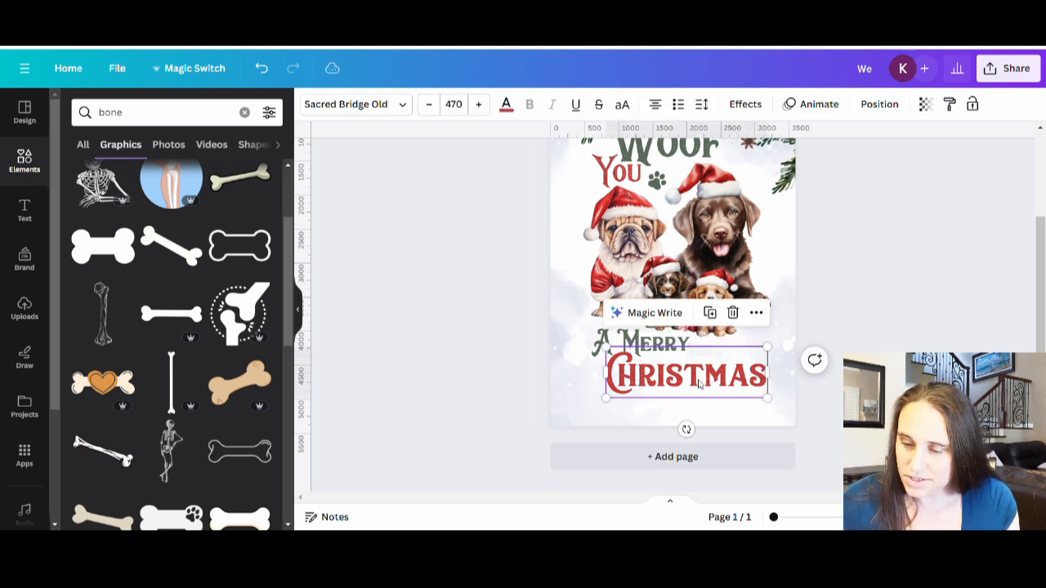
pyautogui.click(884, 288)
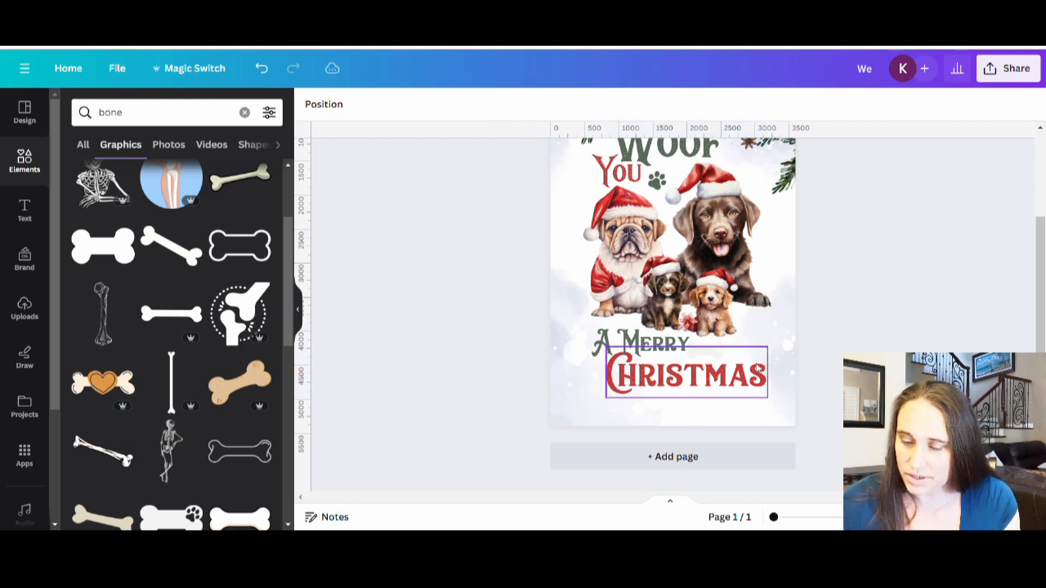
pyautogui.click(722, 367)
pyautogui.doubleClick(738, 349)
pyautogui.press('BackSpace')
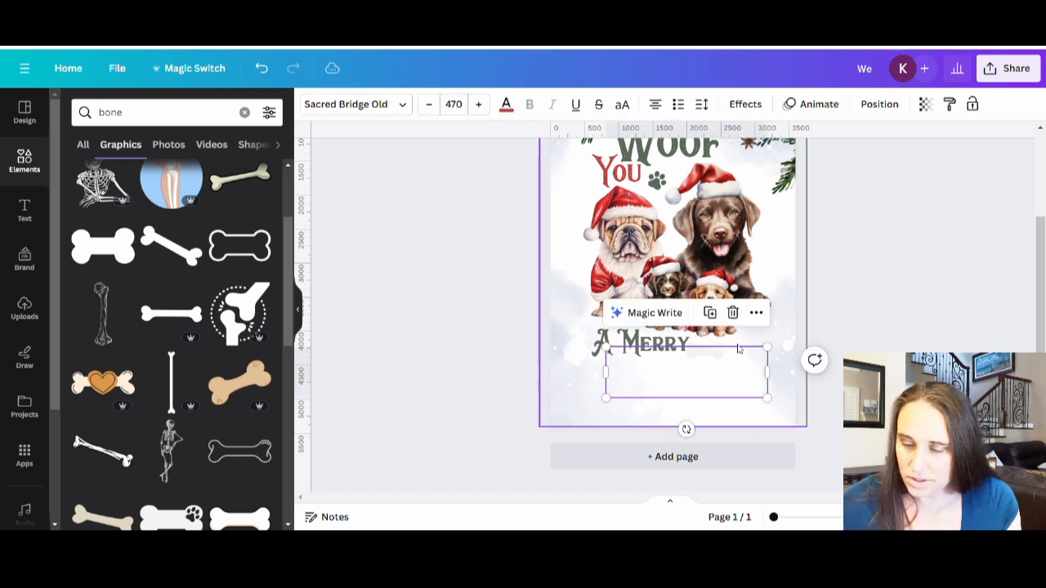
pyautogui.hotkey('ctrl', 'z')
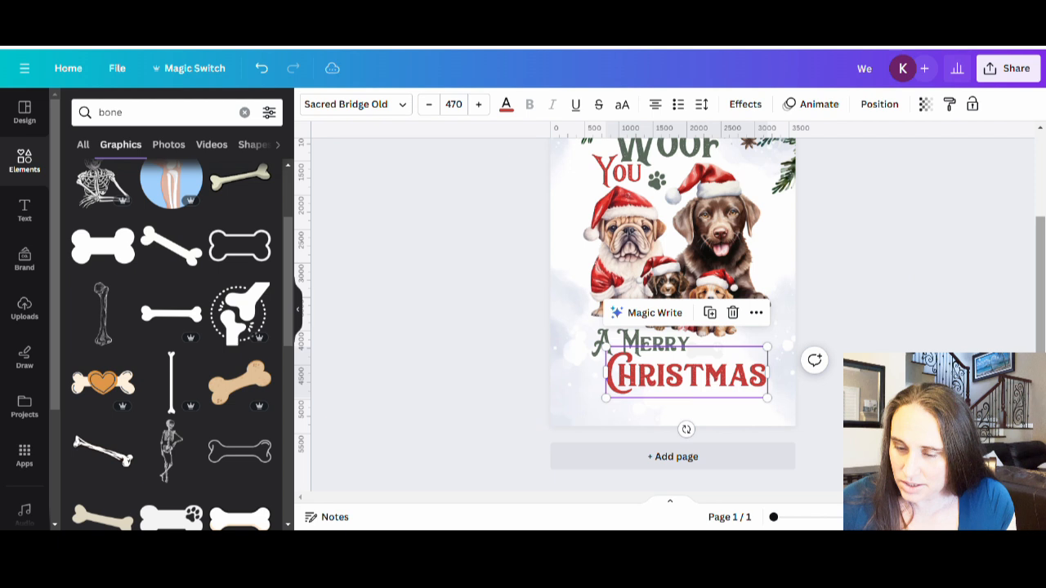
pyautogui.click(831, 303)
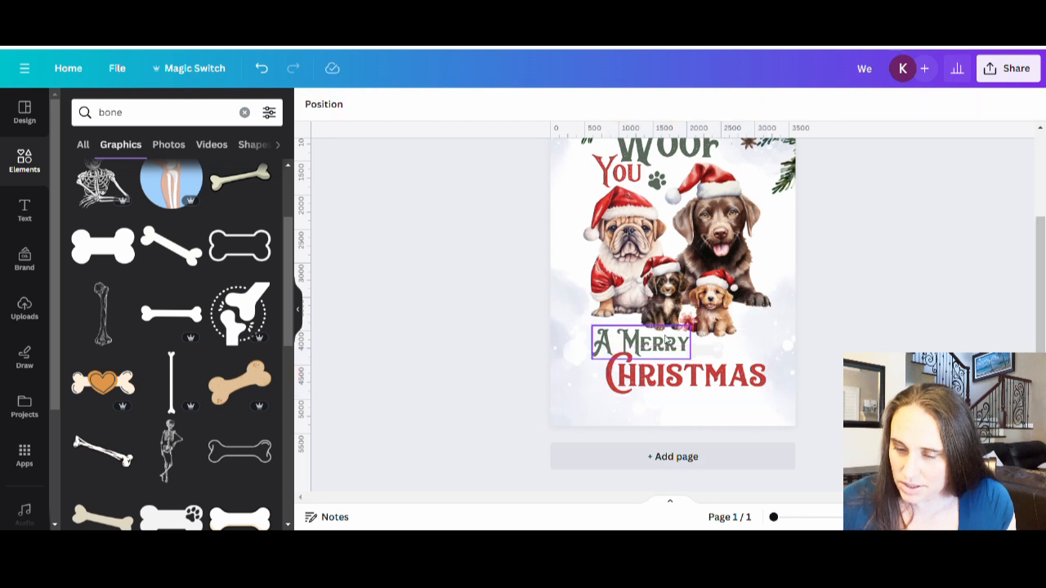
# Move the small bone beneath the Labrador's paw and recolor it to the document's muted green.
pyautogui.click(734, 353)
pyautogui.moveTo(736, 354); pyautogui.dragTo(767, 327)
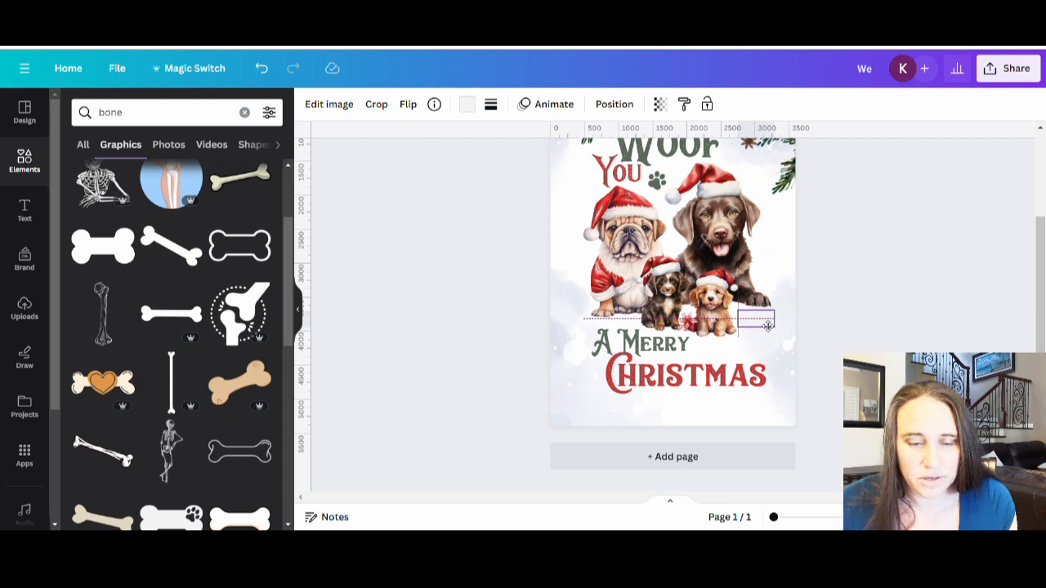
pyautogui.click(467, 104)
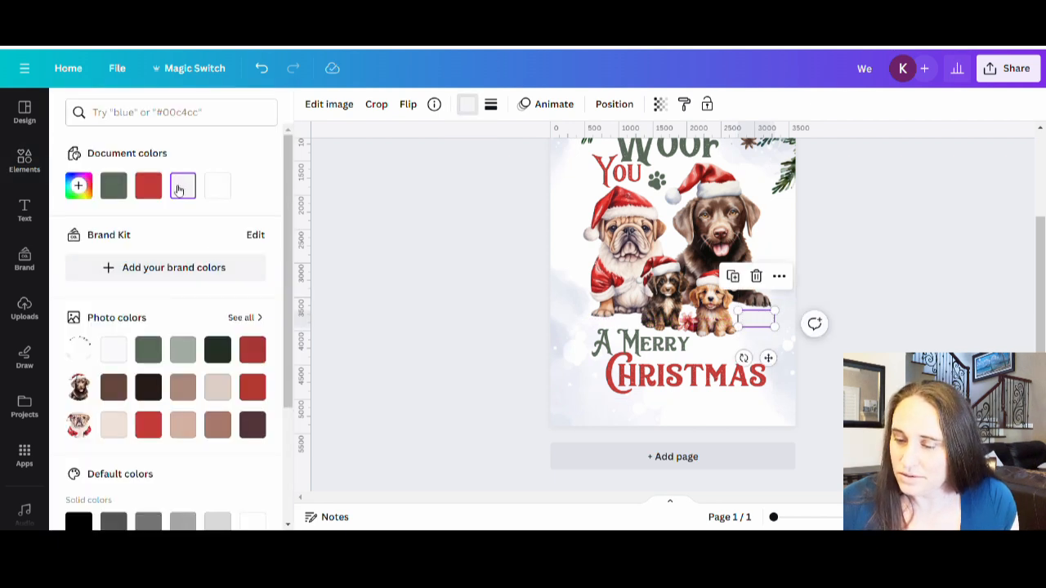
pyautogui.click(114, 186)
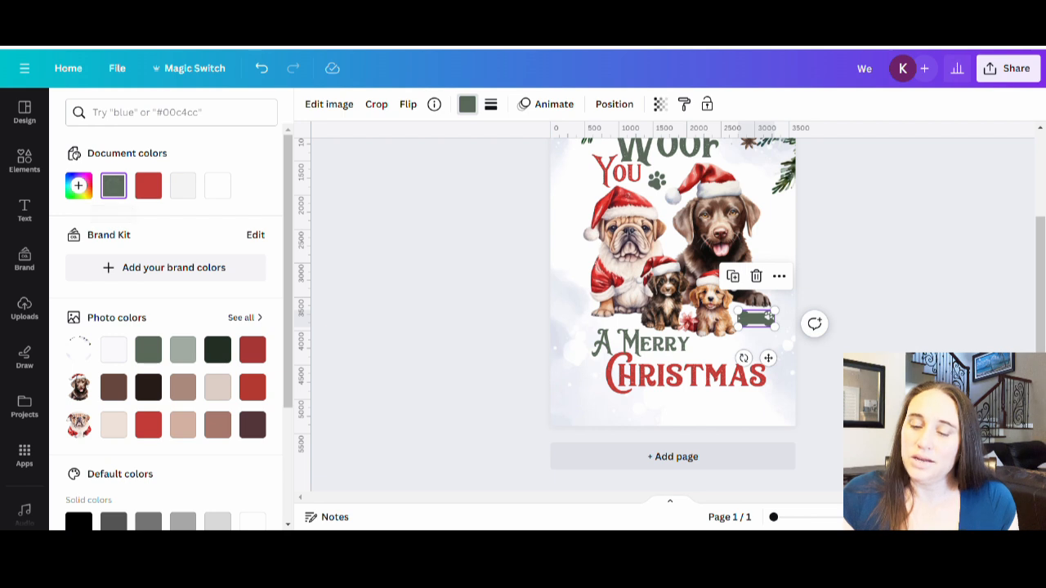
pyautogui.press('Escape')
# Place the green bone in the space after "A Merry", just above the end of "Christmas".
pyautogui.scroll(2, 670, 311)
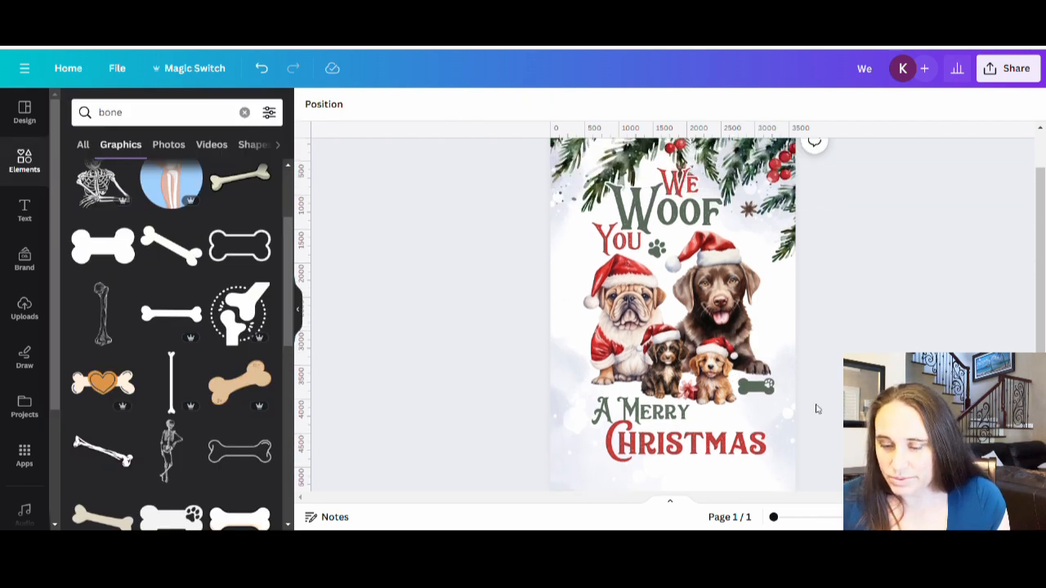
pyautogui.click(764, 393)
pyautogui.moveTo(765, 393); pyautogui.dragTo(749, 425)
pyautogui.click(816, 423)
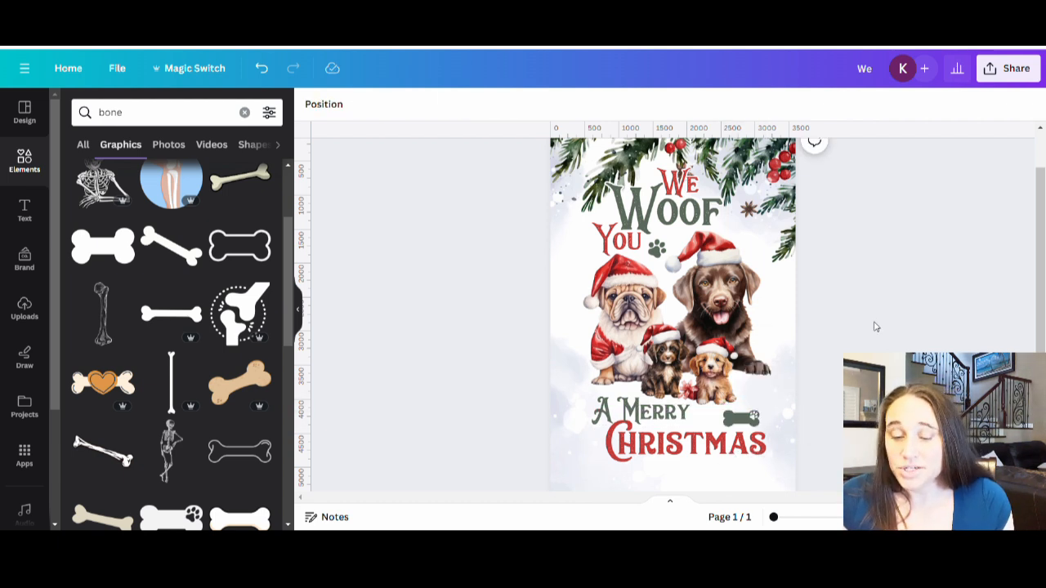
# Check the artwork against the top and bottom safe margins with a horizontal ruler guide, and remove the guide.
pyautogui.scroll(1, 1013, 248)
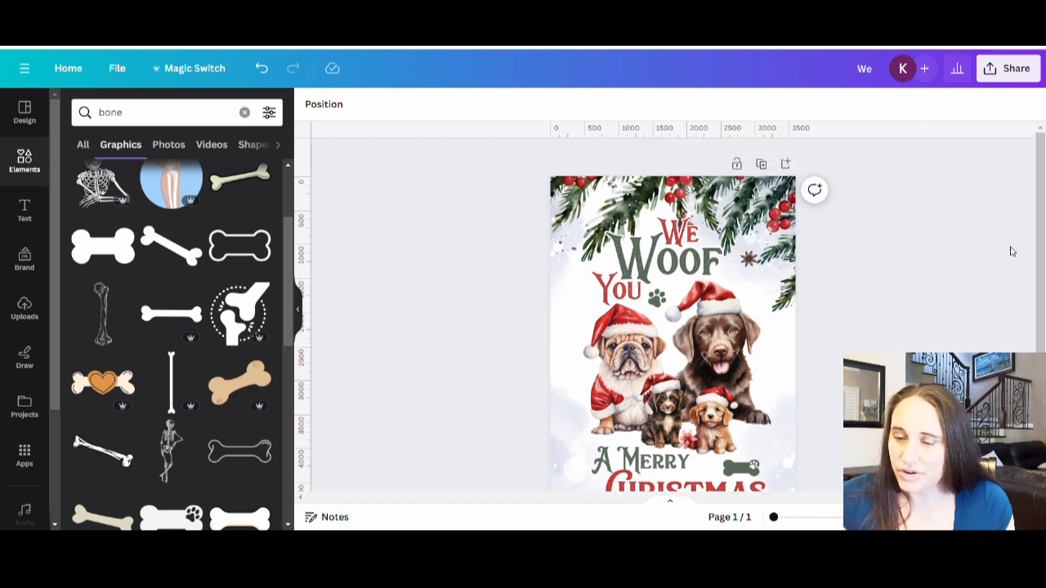
pyautogui.scroll(-2, 1014, 231)
pyautogui.scroll(2, 1013, 230)
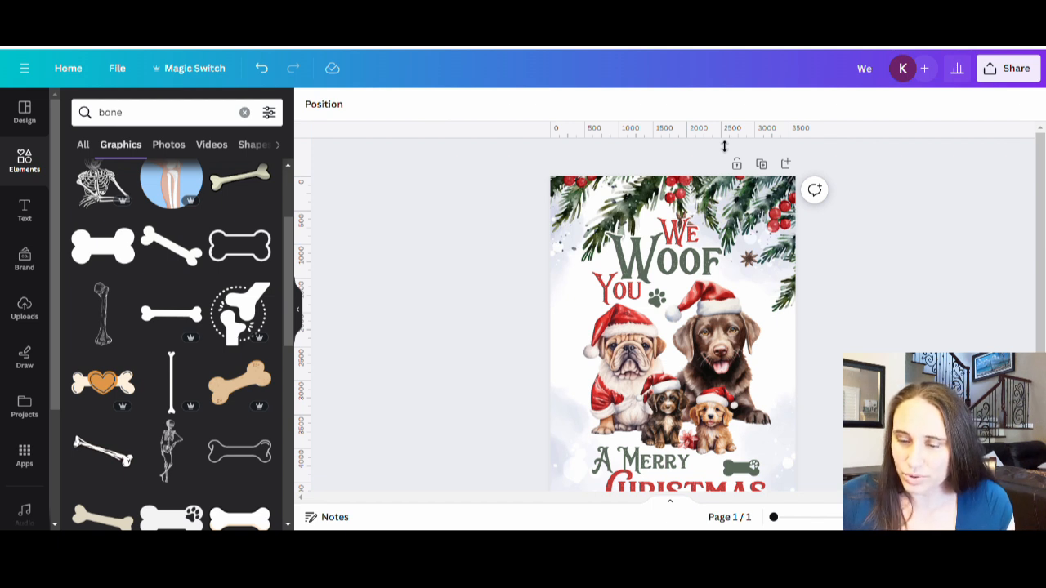
pyautogui.moveTo(724, 146); pyautogui.dragTo(716, 209)
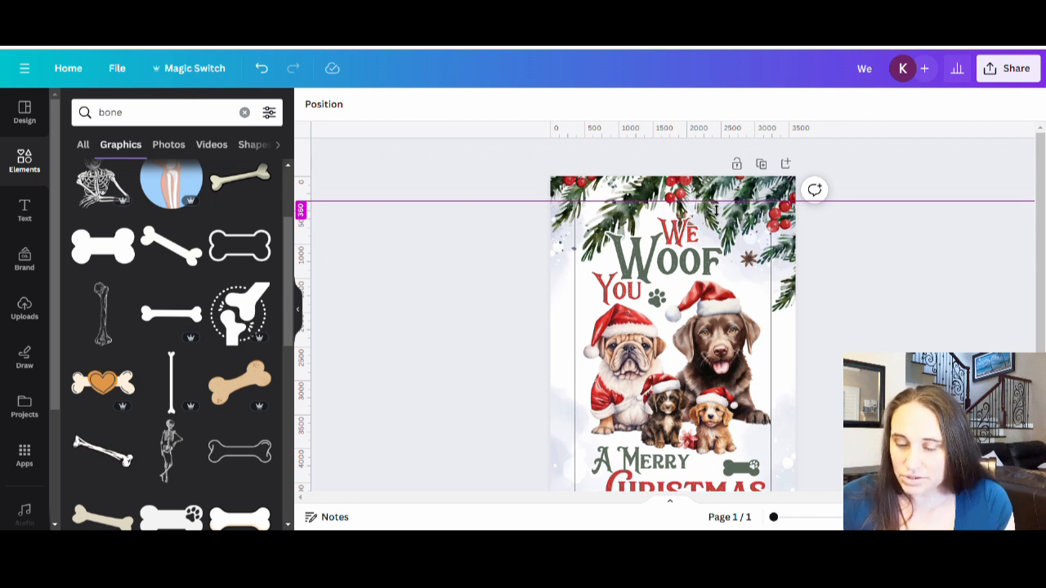
pyautogui.moveTo(716, 209); pyautogui.dragTo(868, 401)
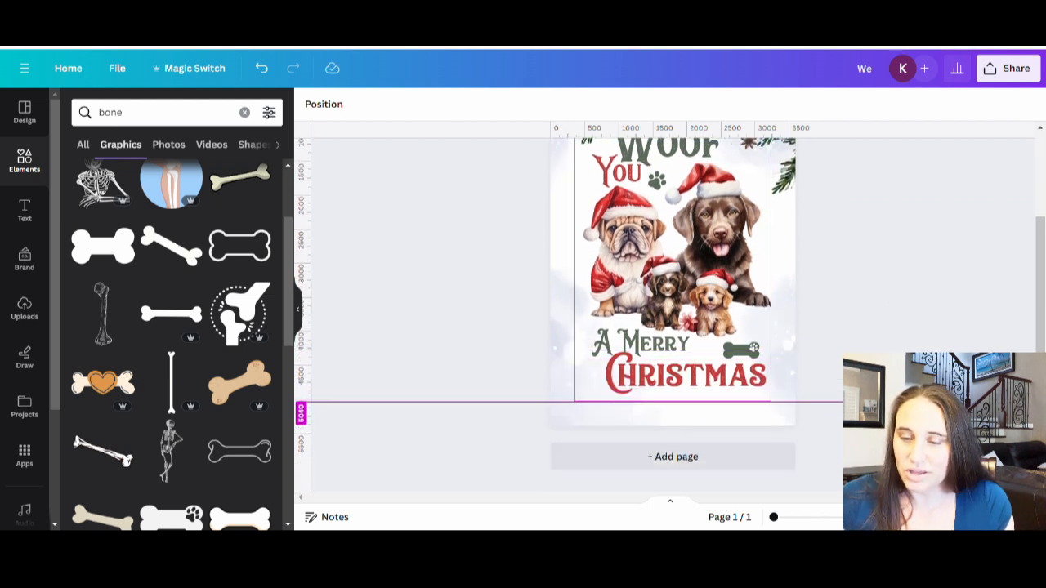
pyautogui.moveTo(869, 402); pyautogui.dragTo(868, 131)
pyautogui.scroll(3, 927, 322)
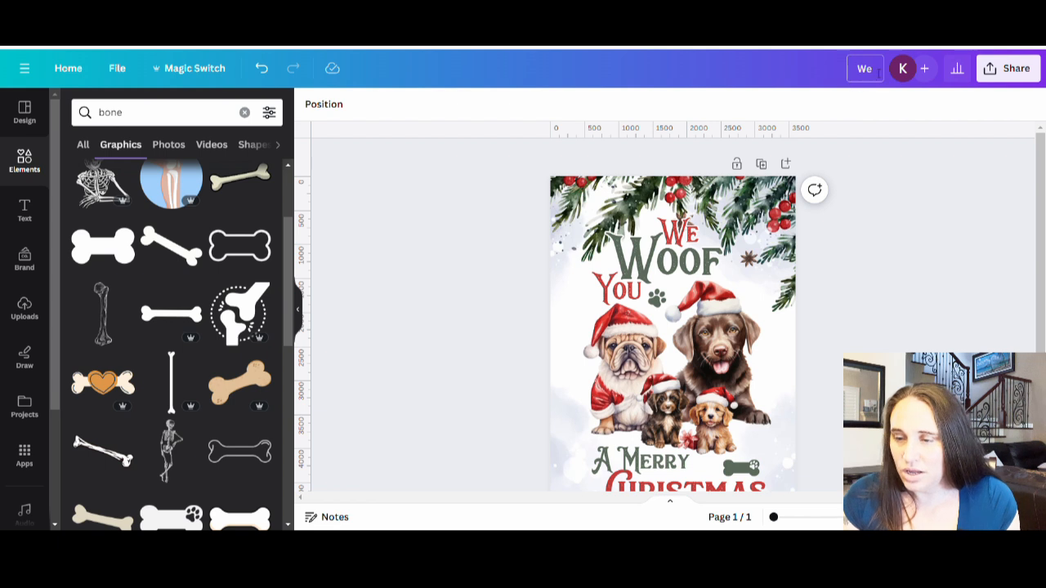
# Rename the design as "We woof you a merry christmas flag".
pyautogui.write('woof you a merry chr')
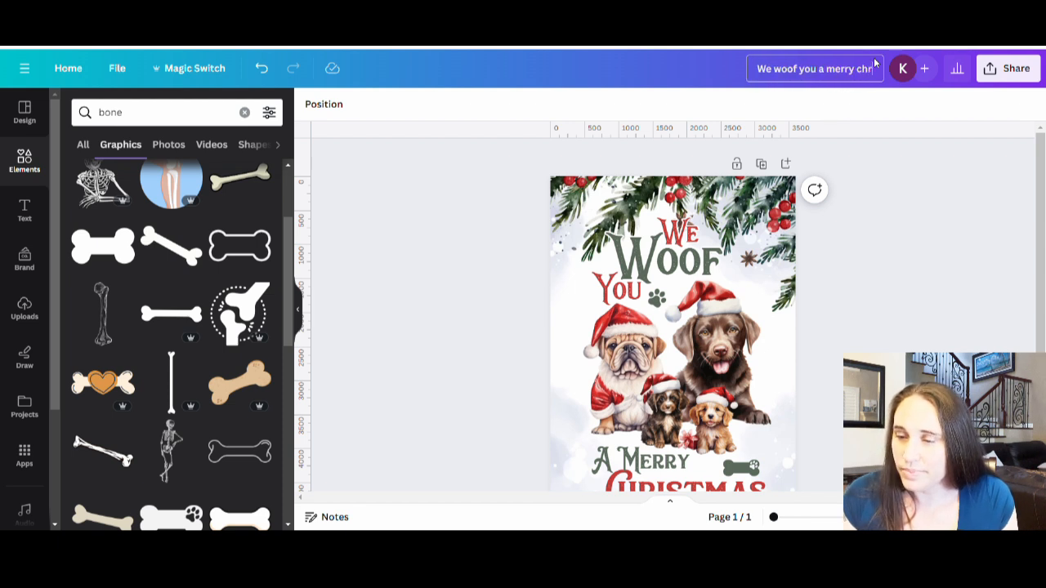
pyautogui.write('istmas flag')
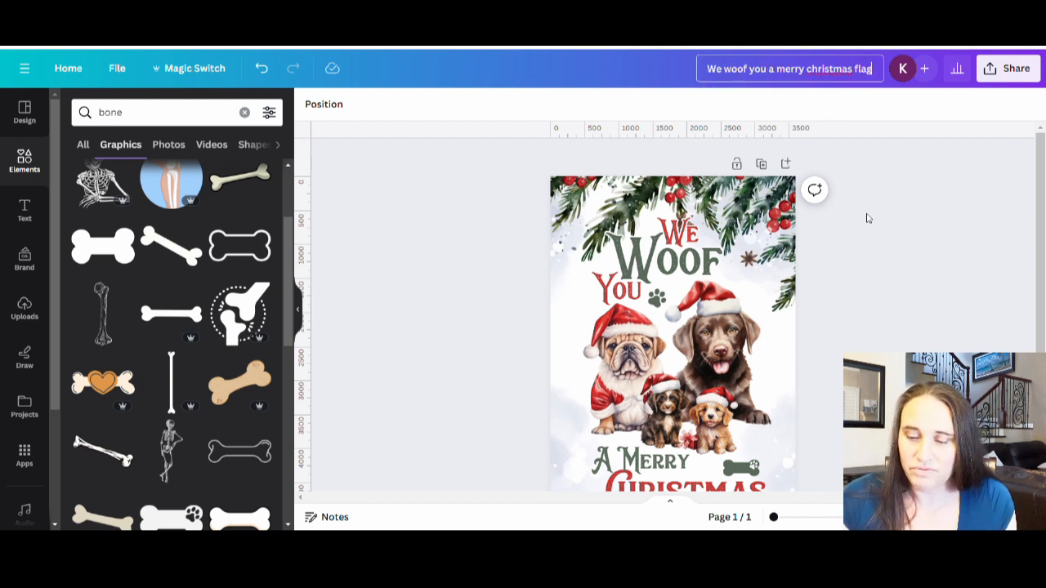
pyautogui.press('Return')
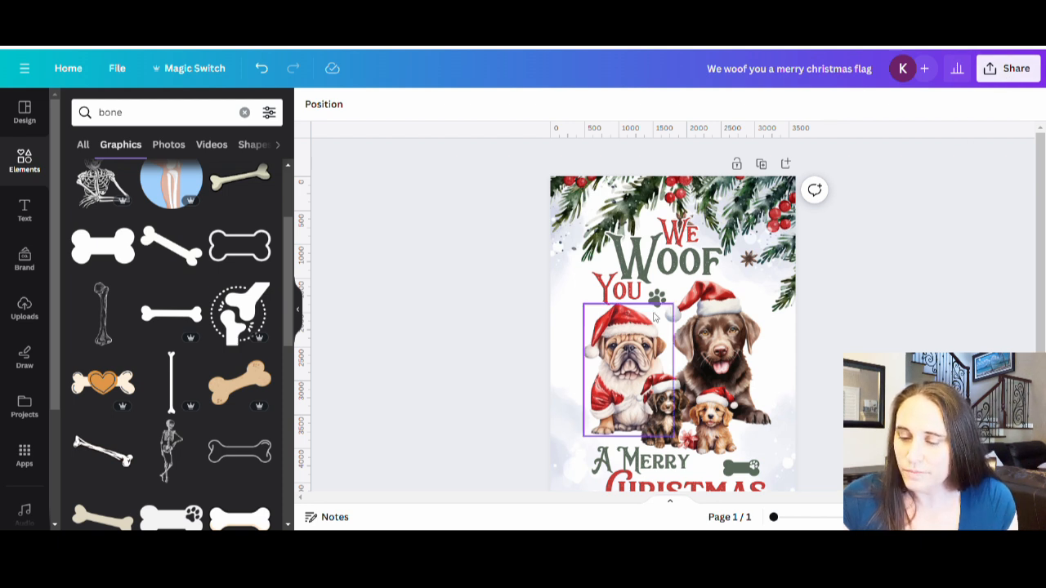
# Download the design as a PNG at size 1 (3,600 × 5,400 px).
pyautogui.click(1028, 70)
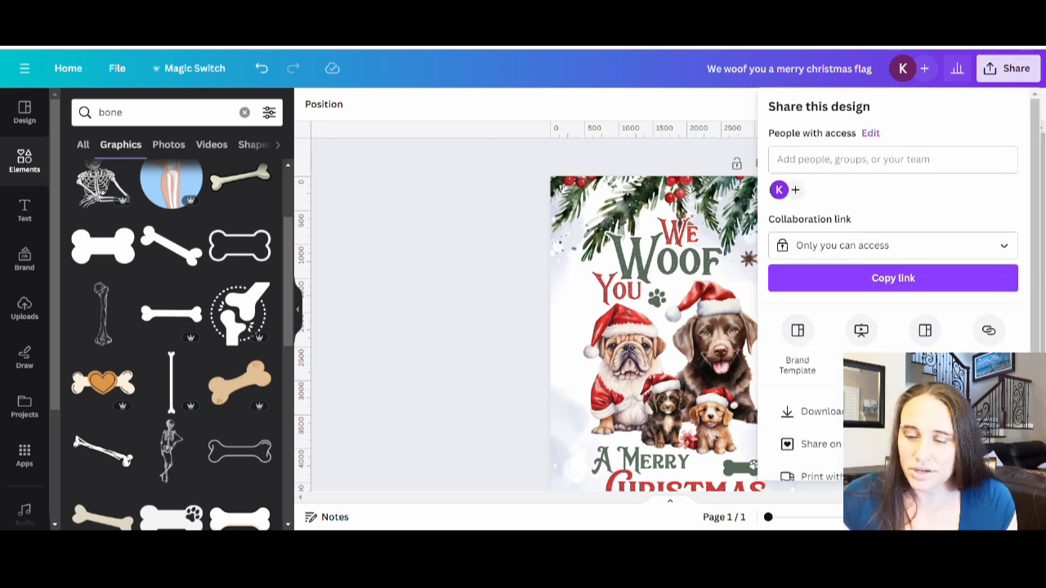
pyautogui.click(813, 411)
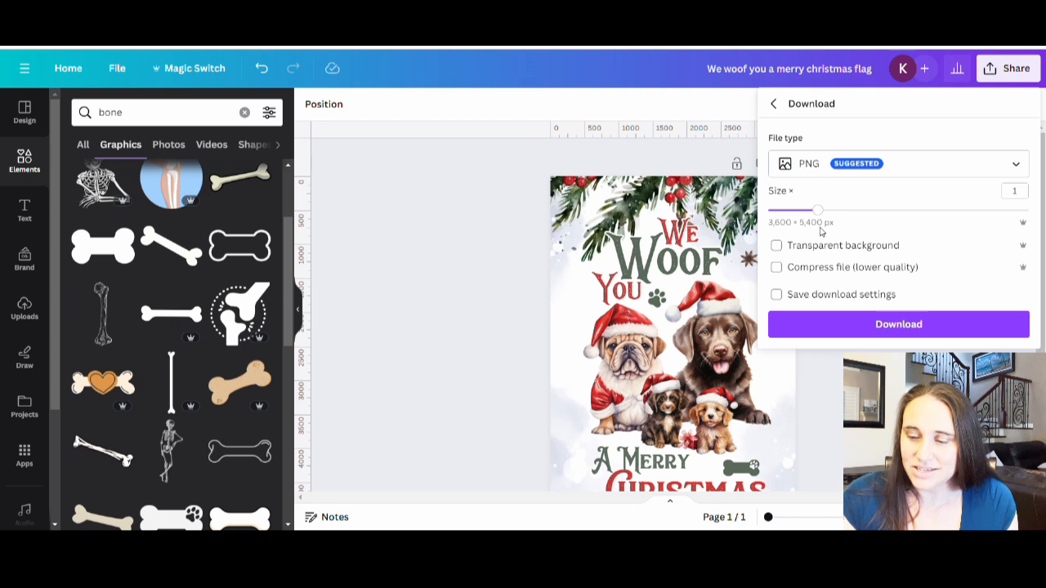
pyautogui.click(857, 326)
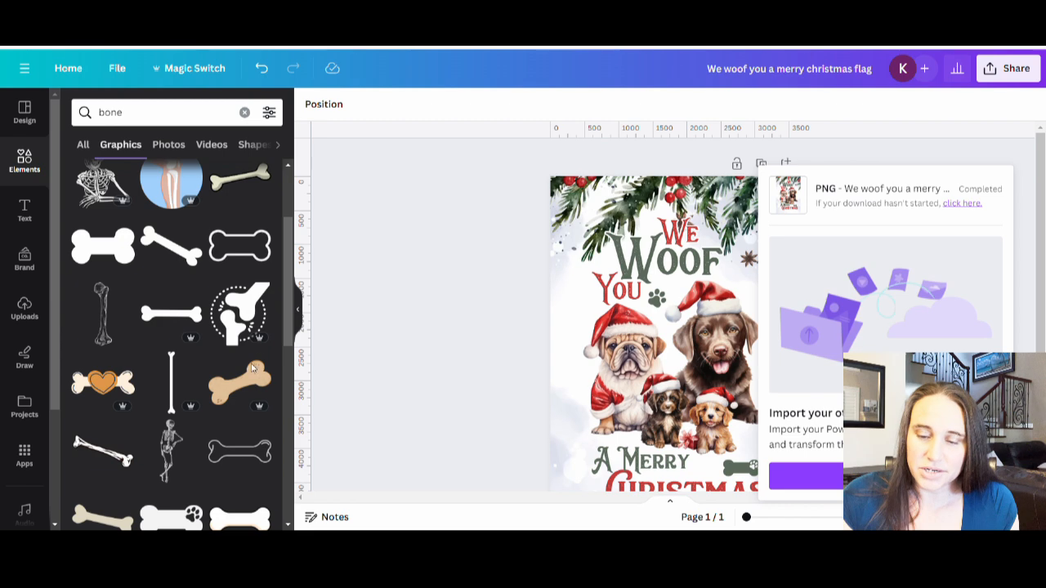
pyautogui.click(437, 300)
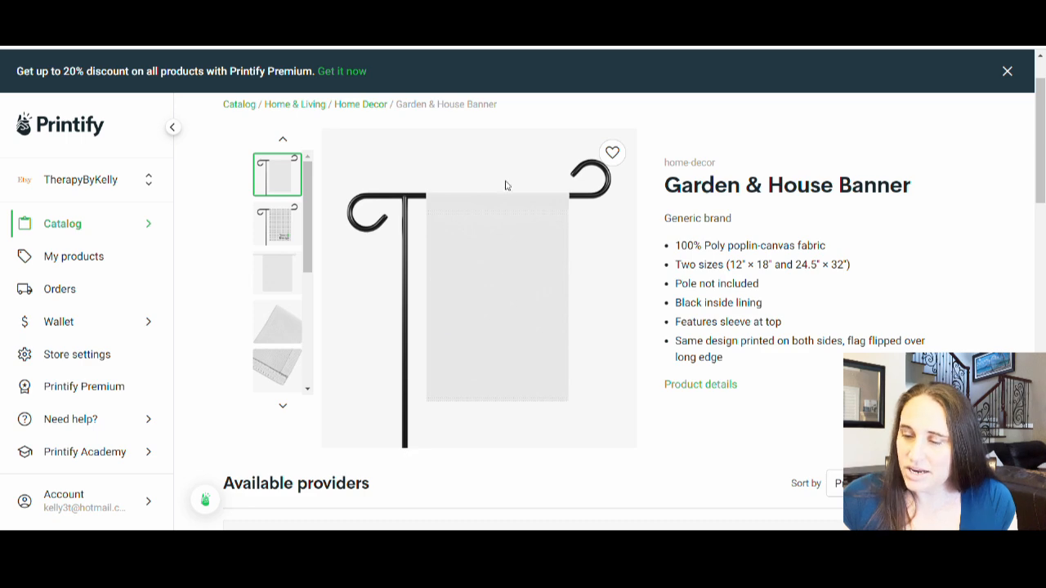
# Start designing Printify's Garden & House Banner with the provider Pic the Gift and dismiss the designing guidelines.
pyautogui.scroll(-4, 505, 185)
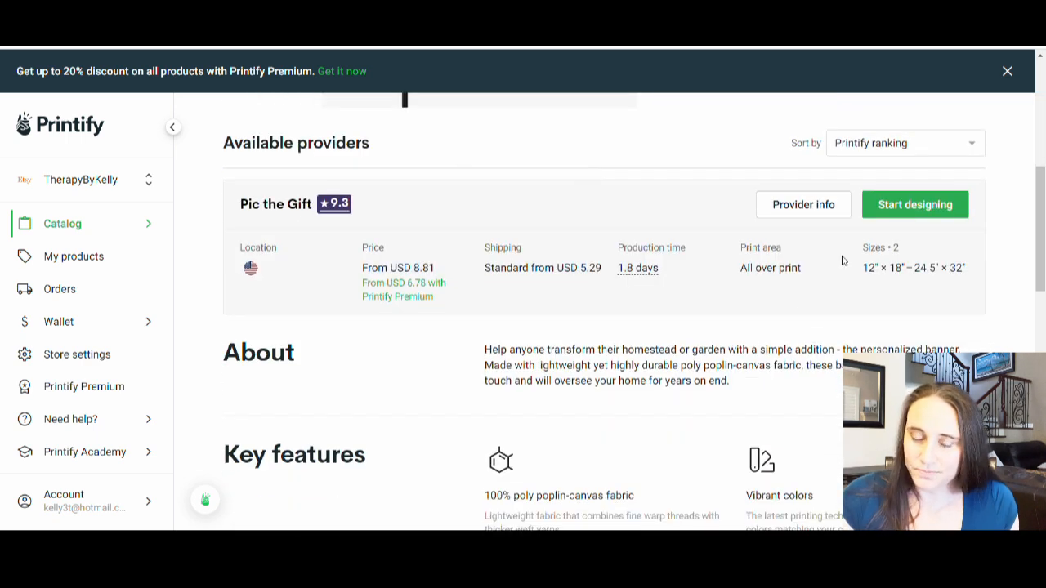
pyautogui.click(913, 211)
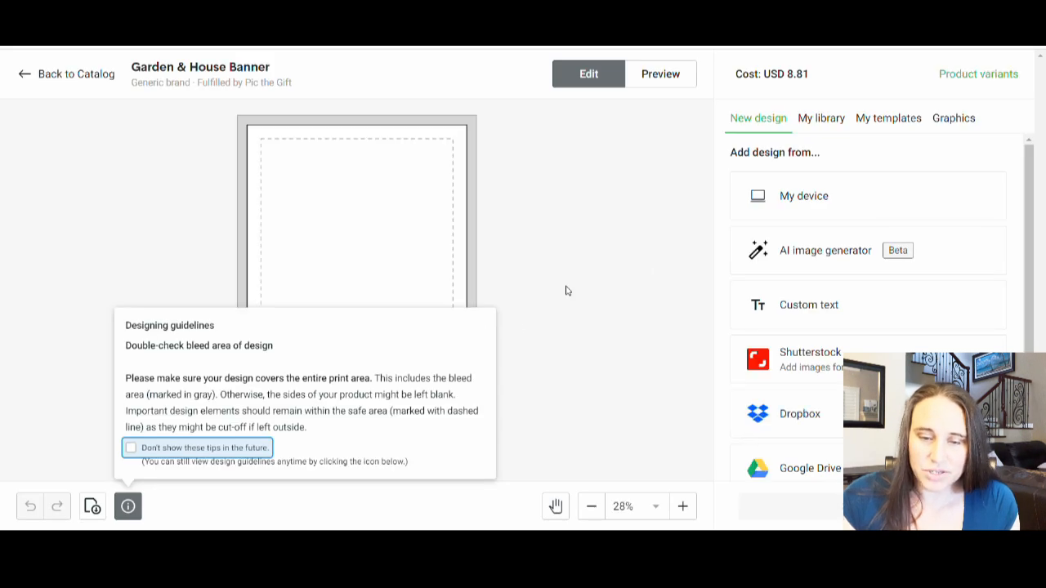
pyautogui.click(562, 303)
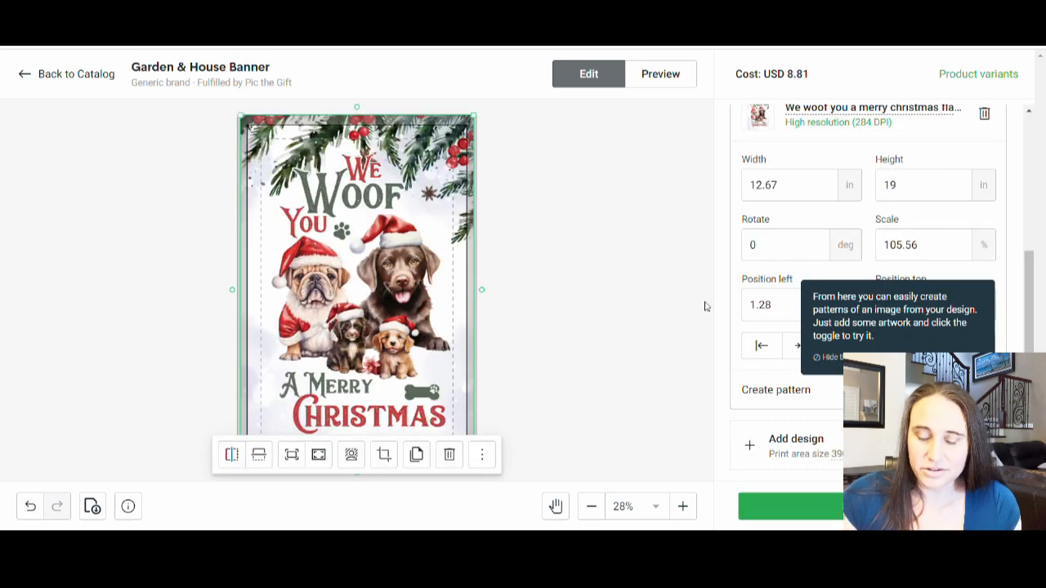
# Deselect the placed artwork and preview the banner in the Context 2 garden mockup.
pyautogui.click(549, 295)
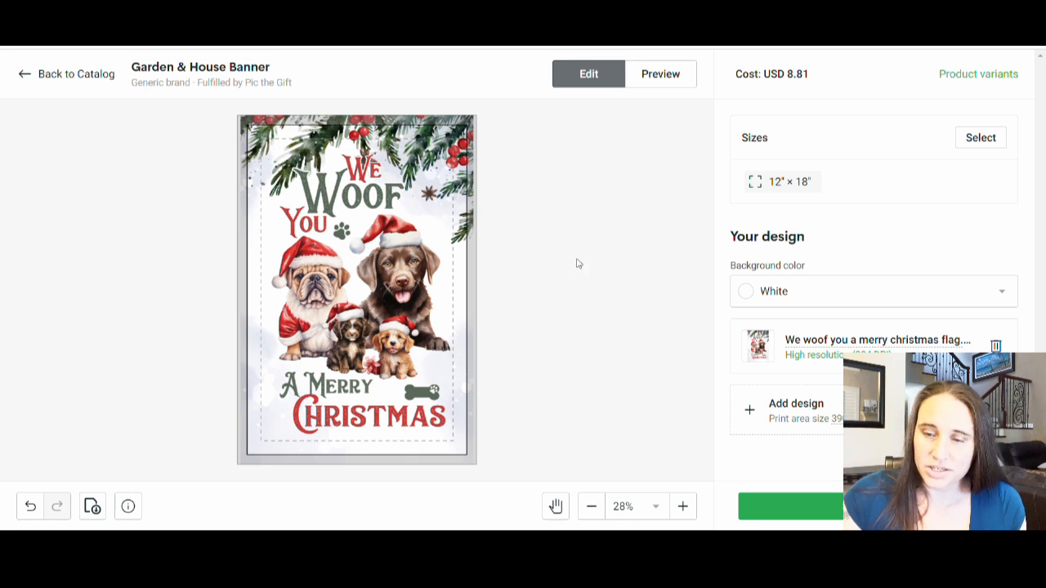
pyautogui.click(676, 79)
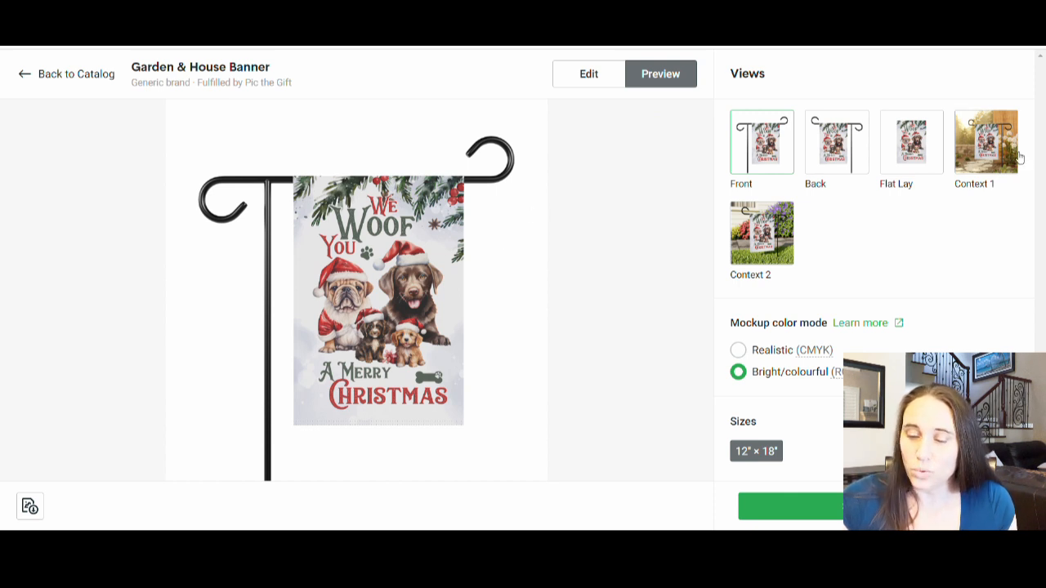
pyautogui.click(757, 229)
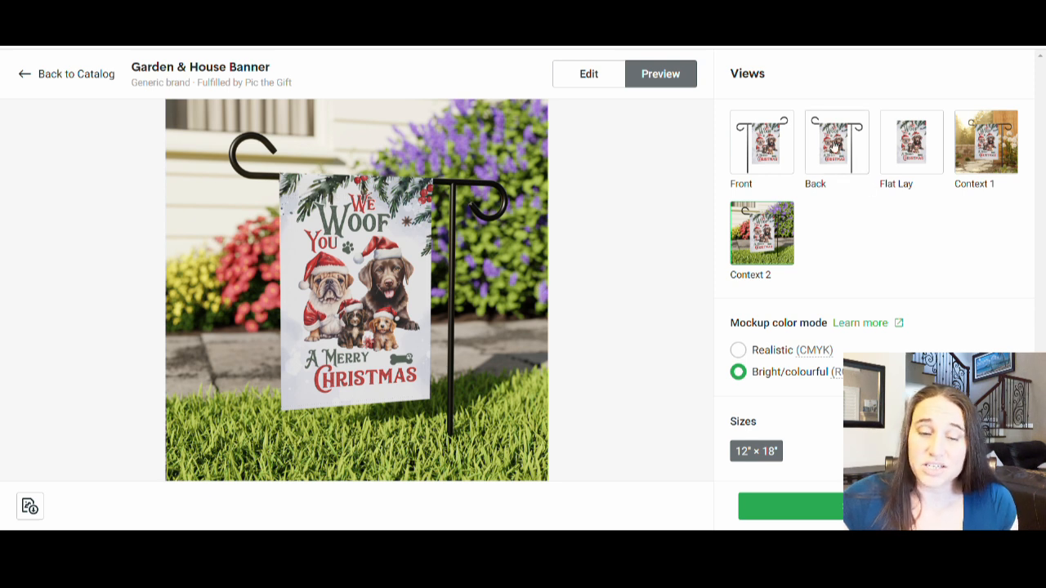
# Preview the banner in the Front mockup and clear the selection of the mockup image.
pyautogui.click(754, 145)
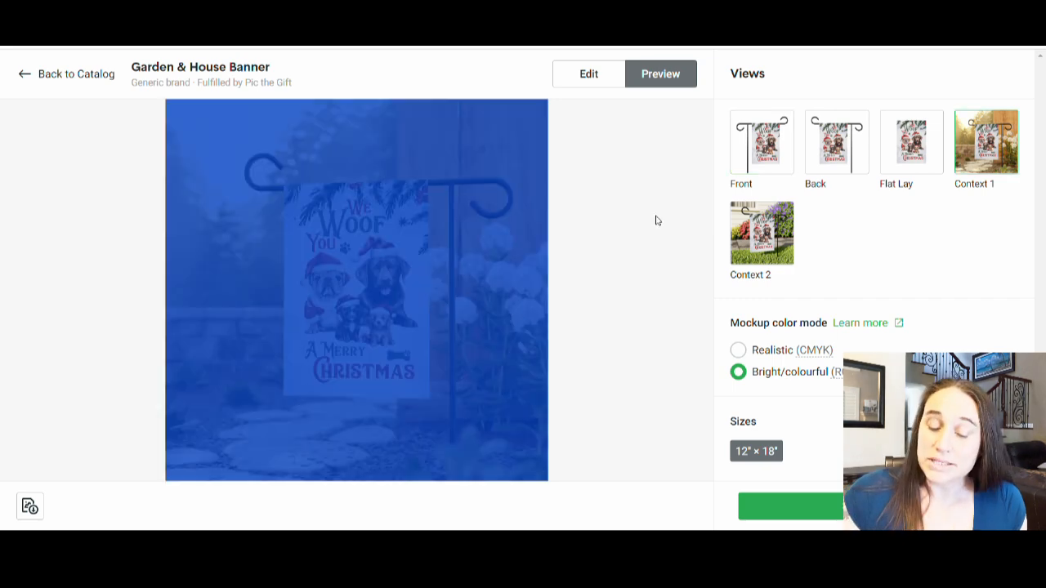
pyautogui.click(657, 220)
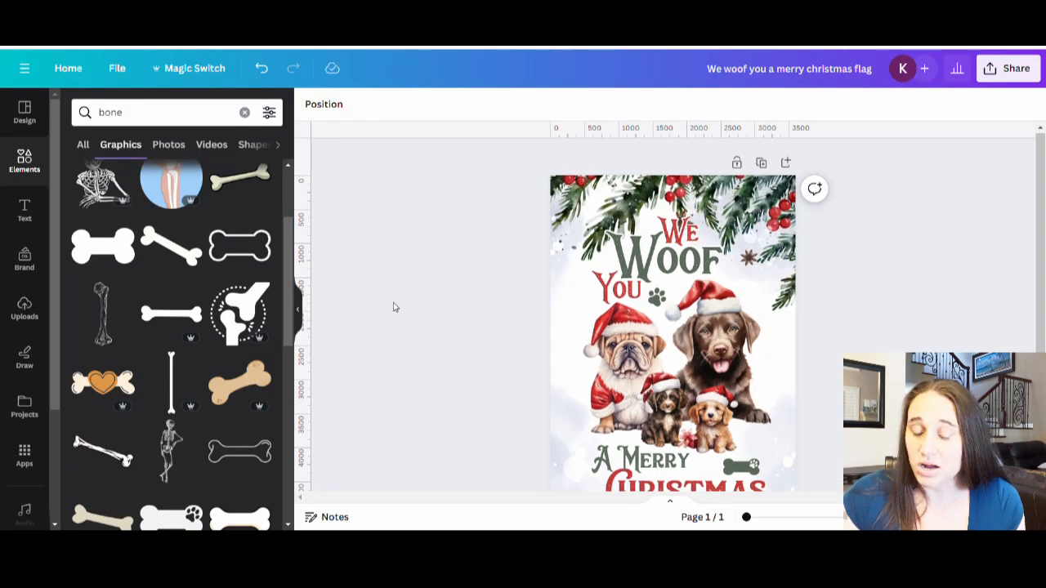
# Switch to Canva and create a new custom-size design of 4000 × 4000 px.
pyautogui.scroll(-3, 393, 295)
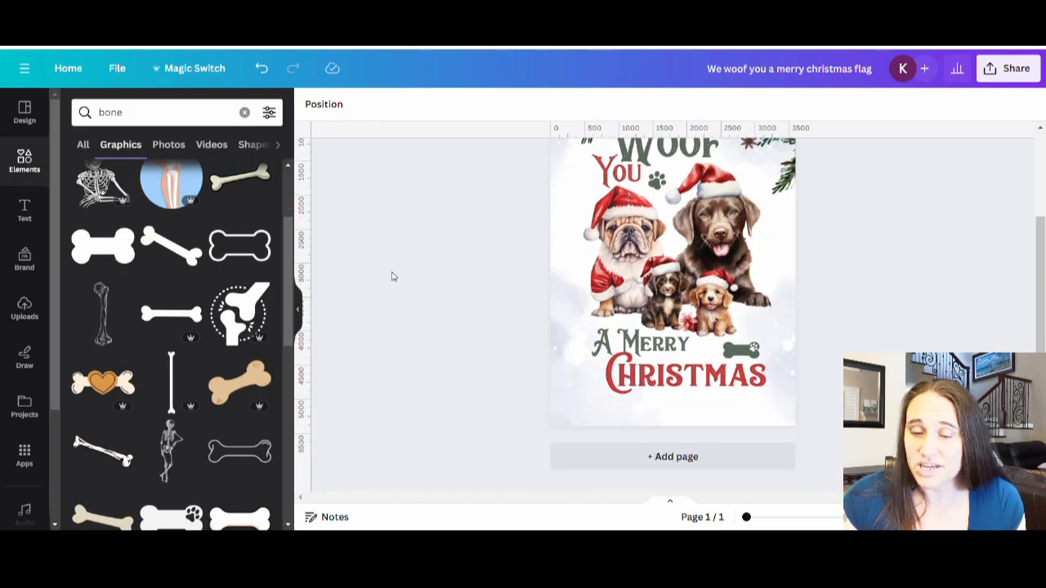
pyautogui.scroll(3, 447, 280)
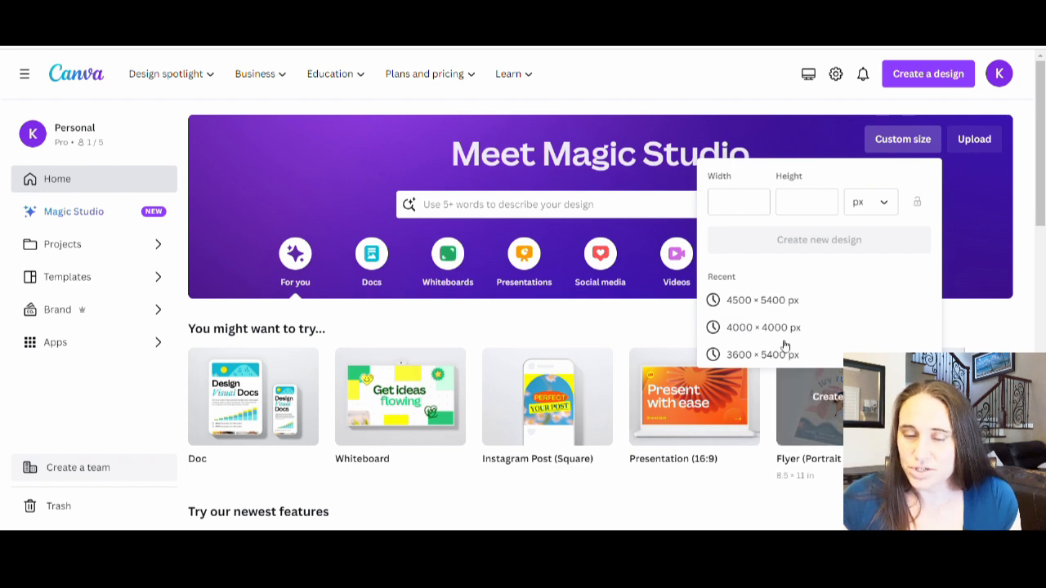
pyautogui.click(742, 336)
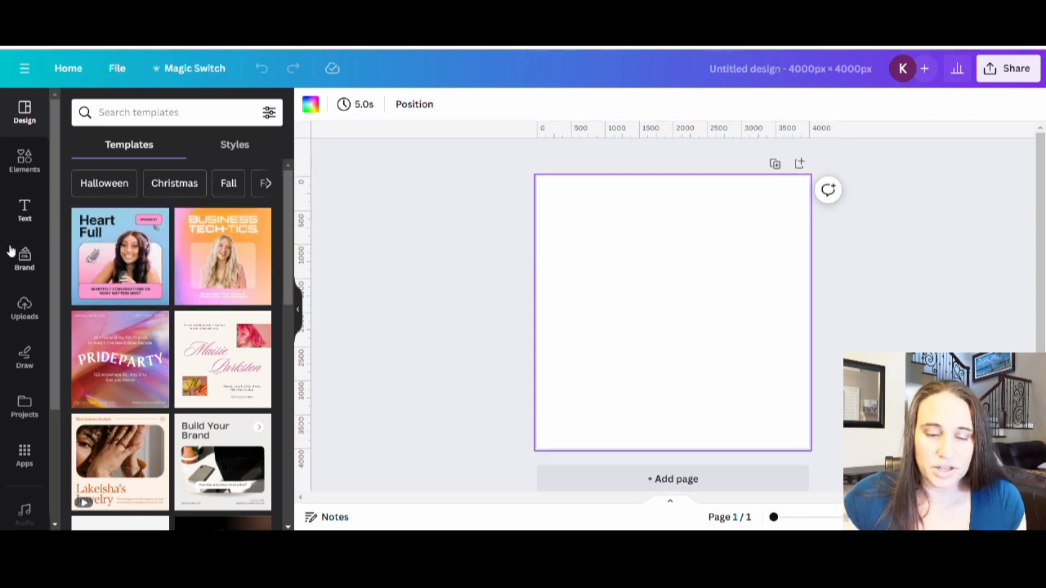
# Add the uploaded front-view banner mockup on white to the blank page, hide the uploads, and deselect it.
pyautogui.click(24, 313)
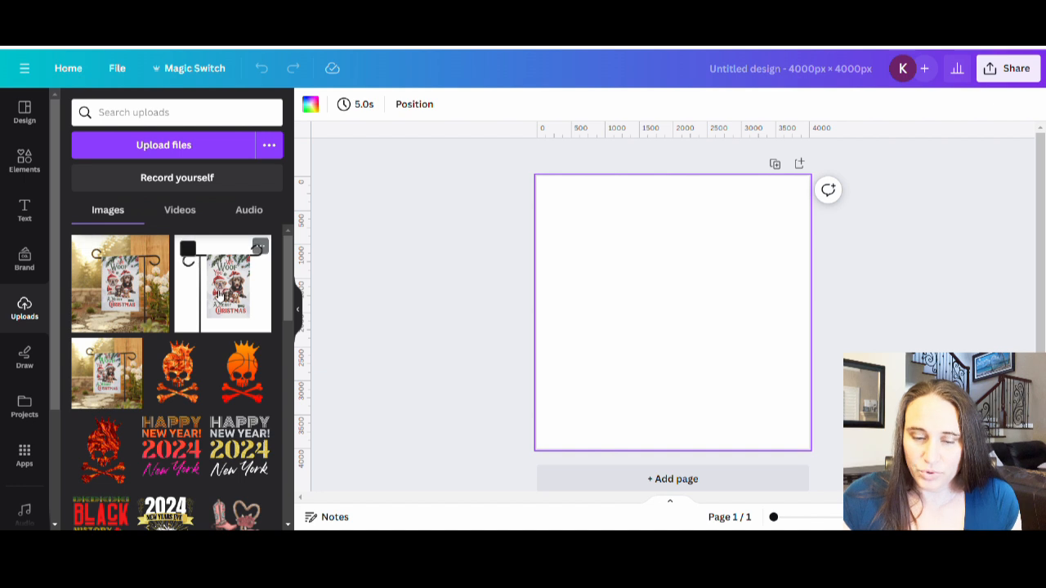
pyautogui.click(219, 294)
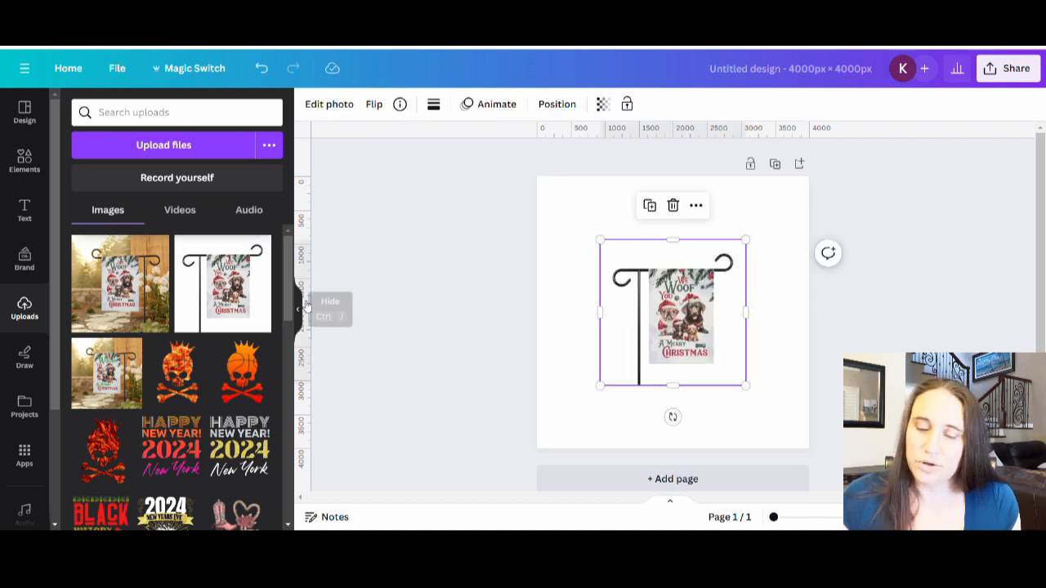
pyautogui.click(304, 315)
pyautogui.click(326, 289)
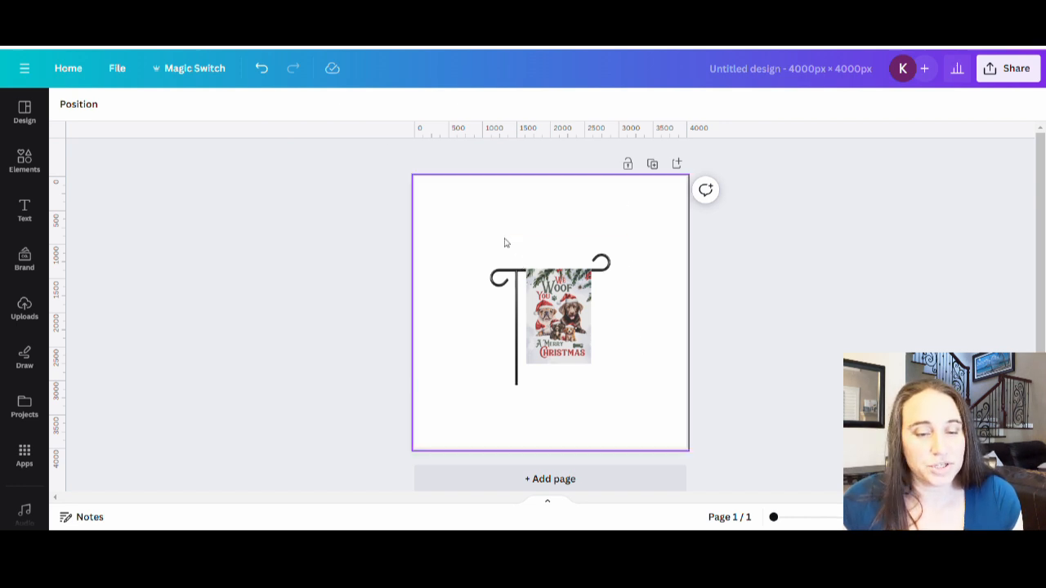
# Set the page background behind the banner mockup to the light gray default color.
pyautogui.click(443, 201)
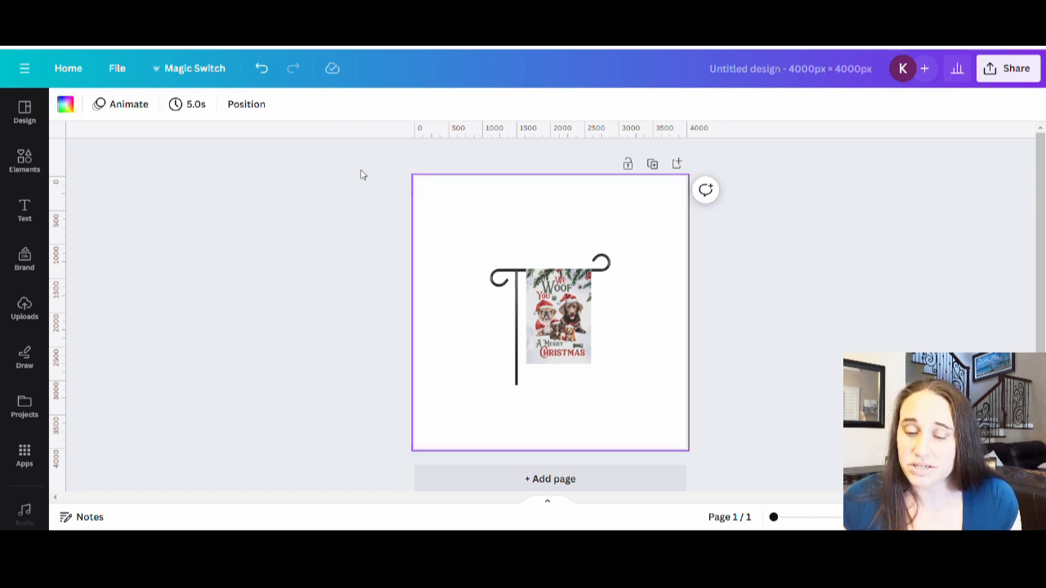
pyautogui.click(67, 103)
pyautogui.click(217, 450)
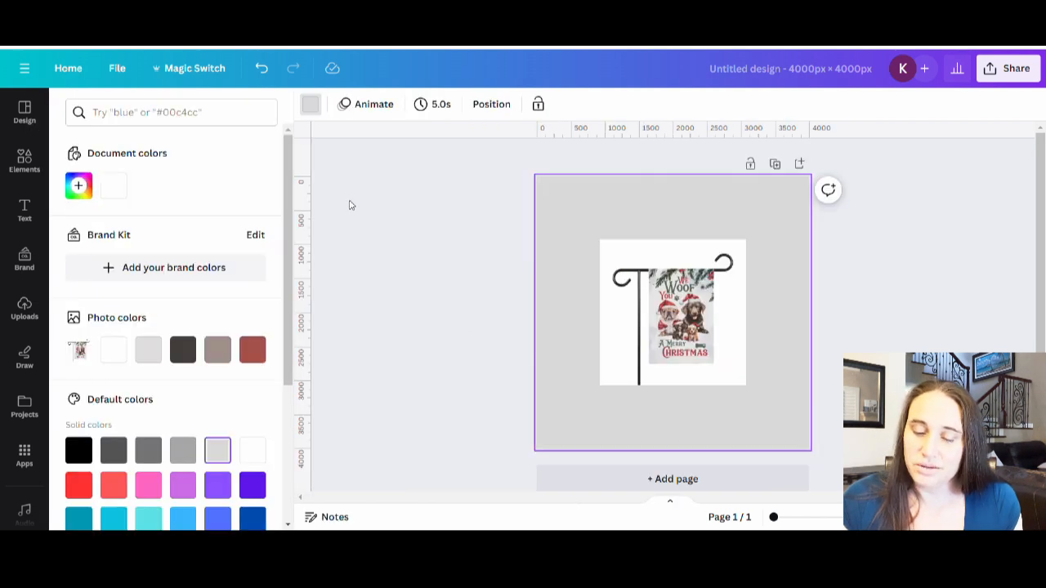
pyautogui.click(393, 226)
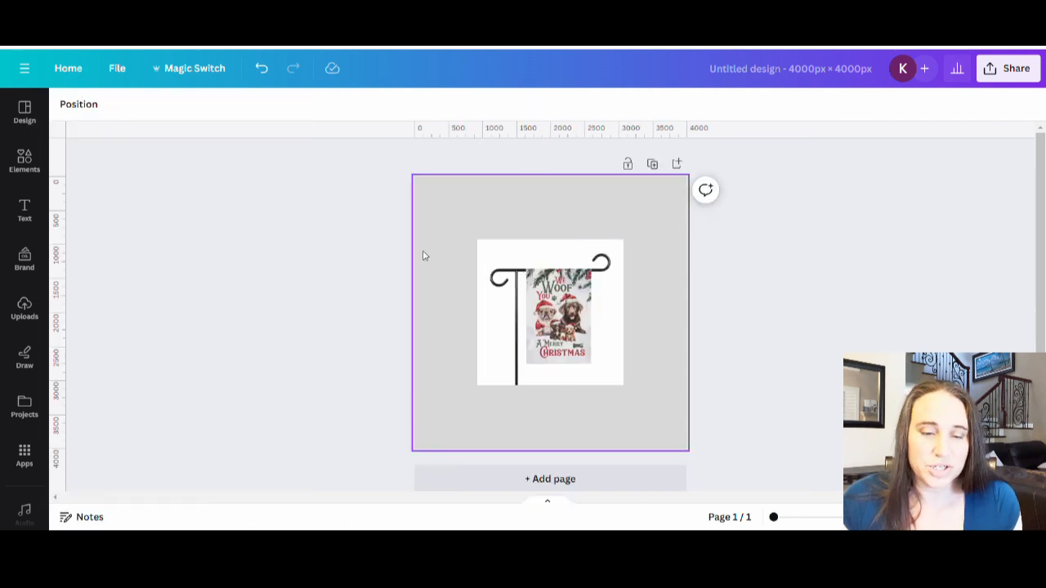
# Remove the white background from the banner mockup photo with BG Remover.
pyautogui.click(583, 280)
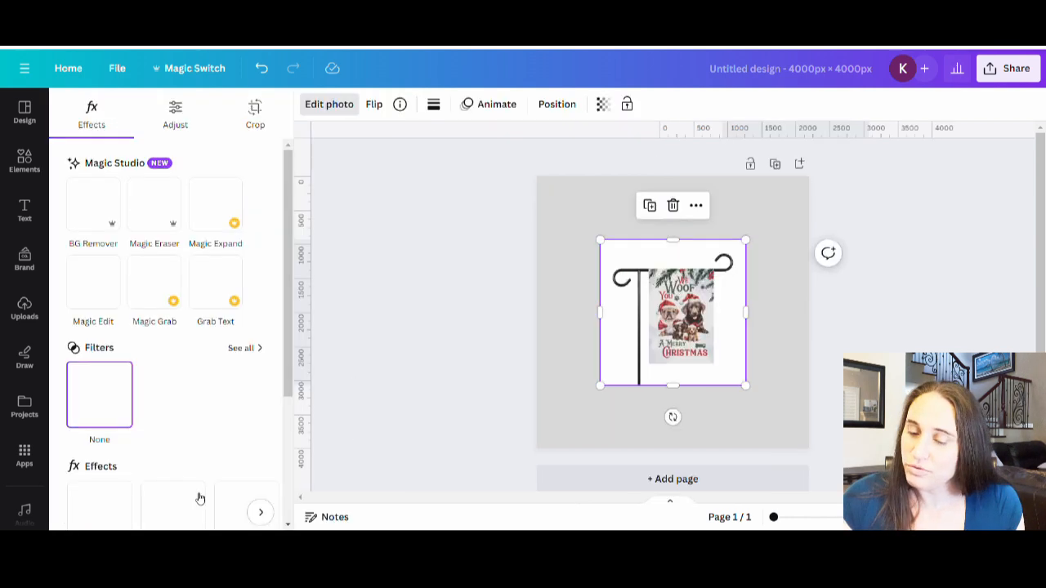
pyautogui.click(76, 204)
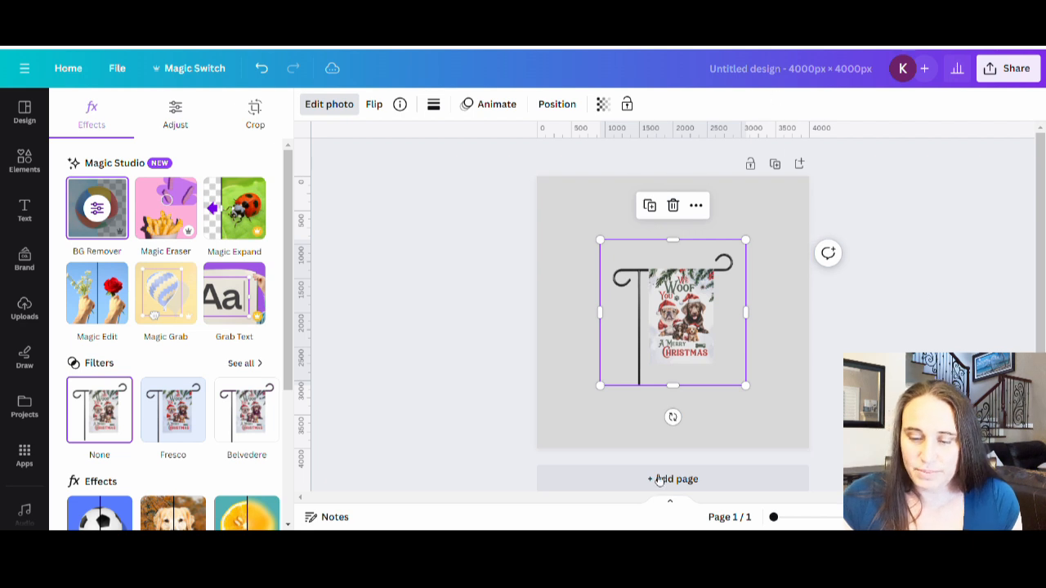
pyautogui.click(708, 417)
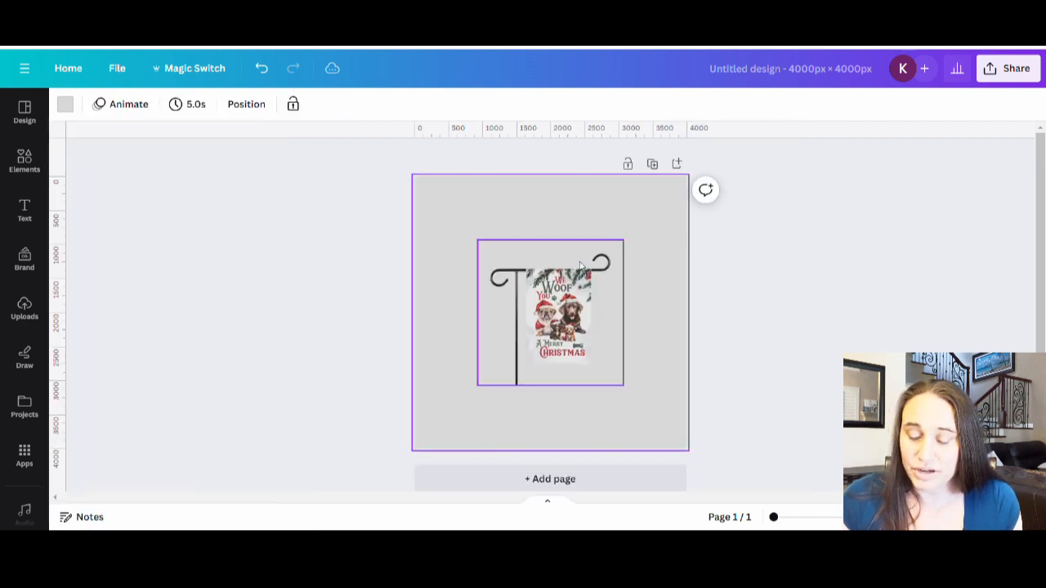
# Enlarge the cut-out banner mockup until it fills the square page, centre it, and deselect it.
pyautogui.click(594, 249)
pyautogui.moveTo(623, 241); pyautogui.dragTo(720, 146)
pyautogui.moveTo(592, 335); pyautogui.dragTo(552, 381)
pyautogui.moveTo(671, 208); pyautogui.dragTo(708, 170)
pyautogui.moveTo(578, 344); pyautogui.dragTo(567, 344)
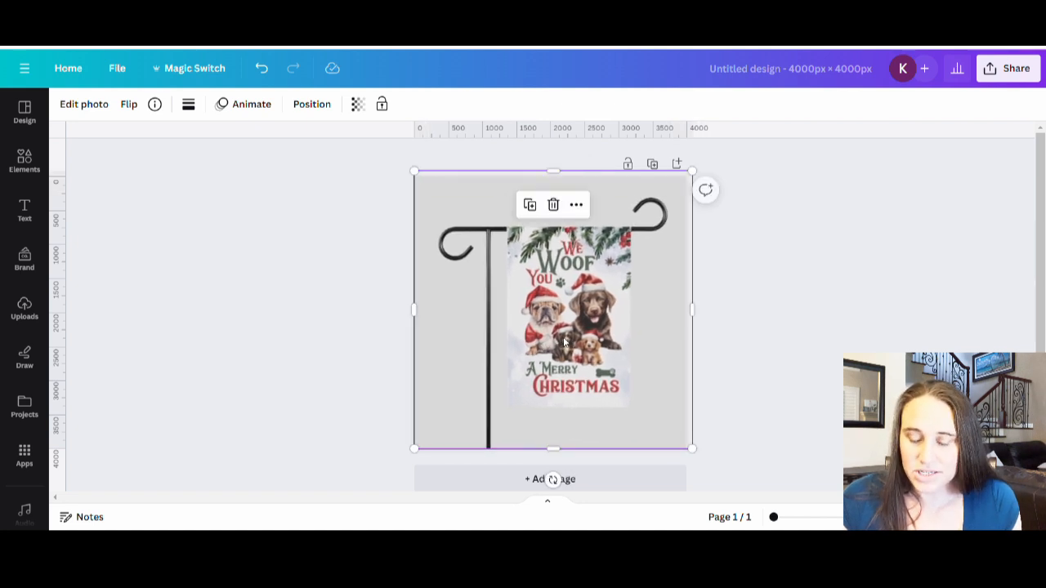
pyautogui.click(290, 269)
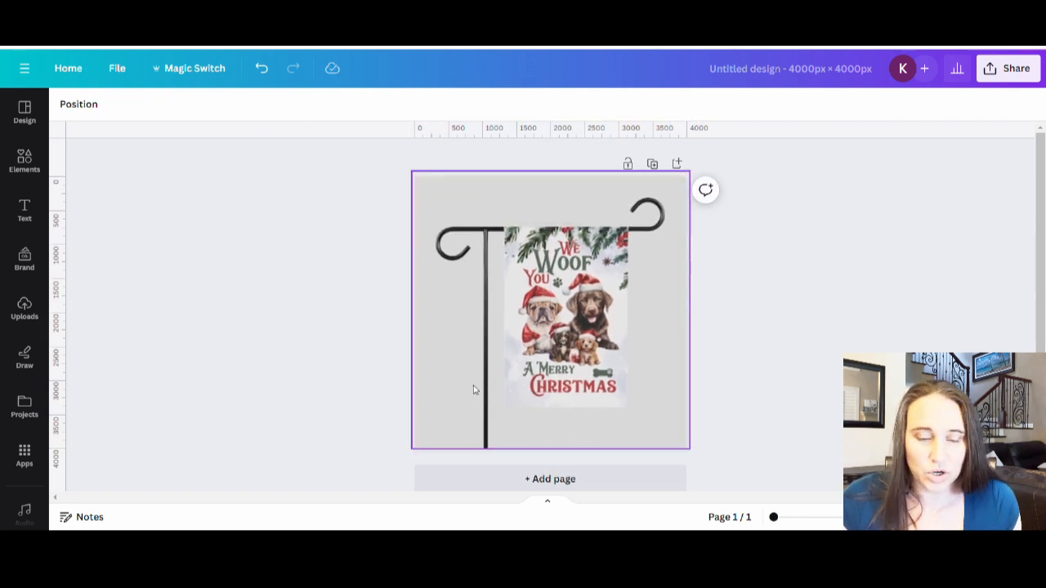